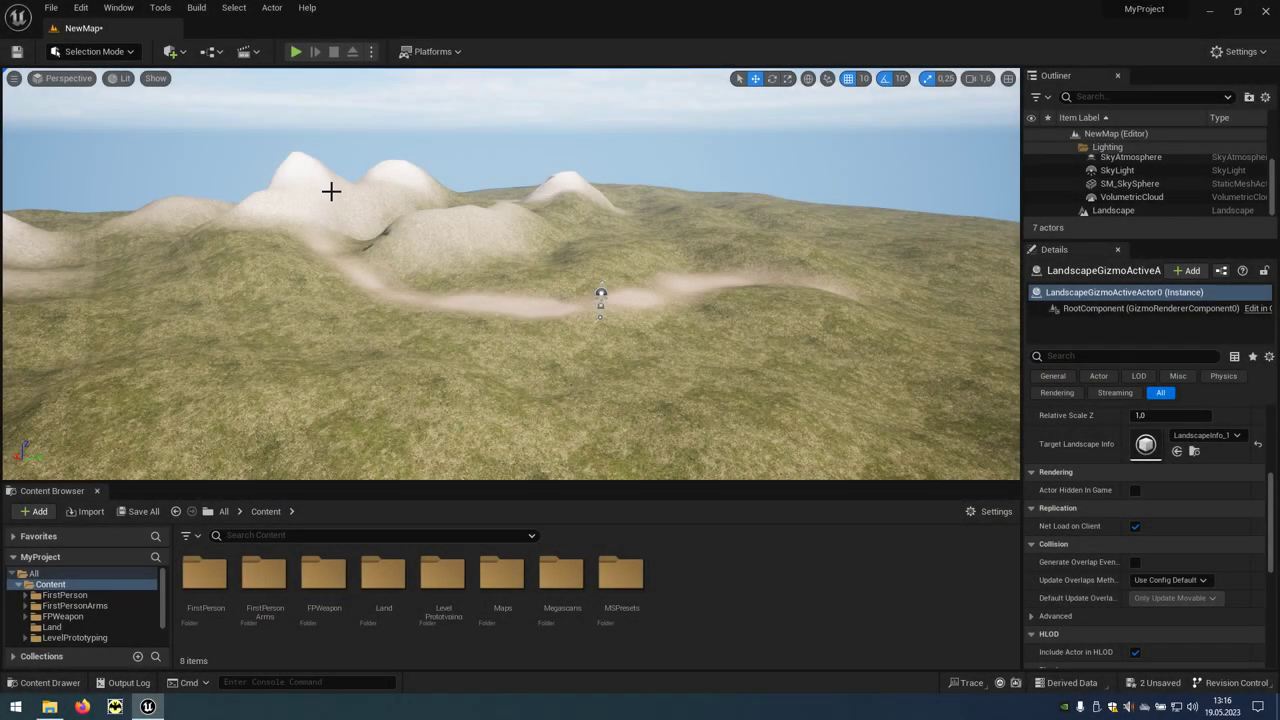
In Quixel Bridge's Local library, select the Mossy Forest Boulder, Broken Tree, Pruned Tree and Dead Tree
{"action": "left_click", "coordinate": [171, 54]}
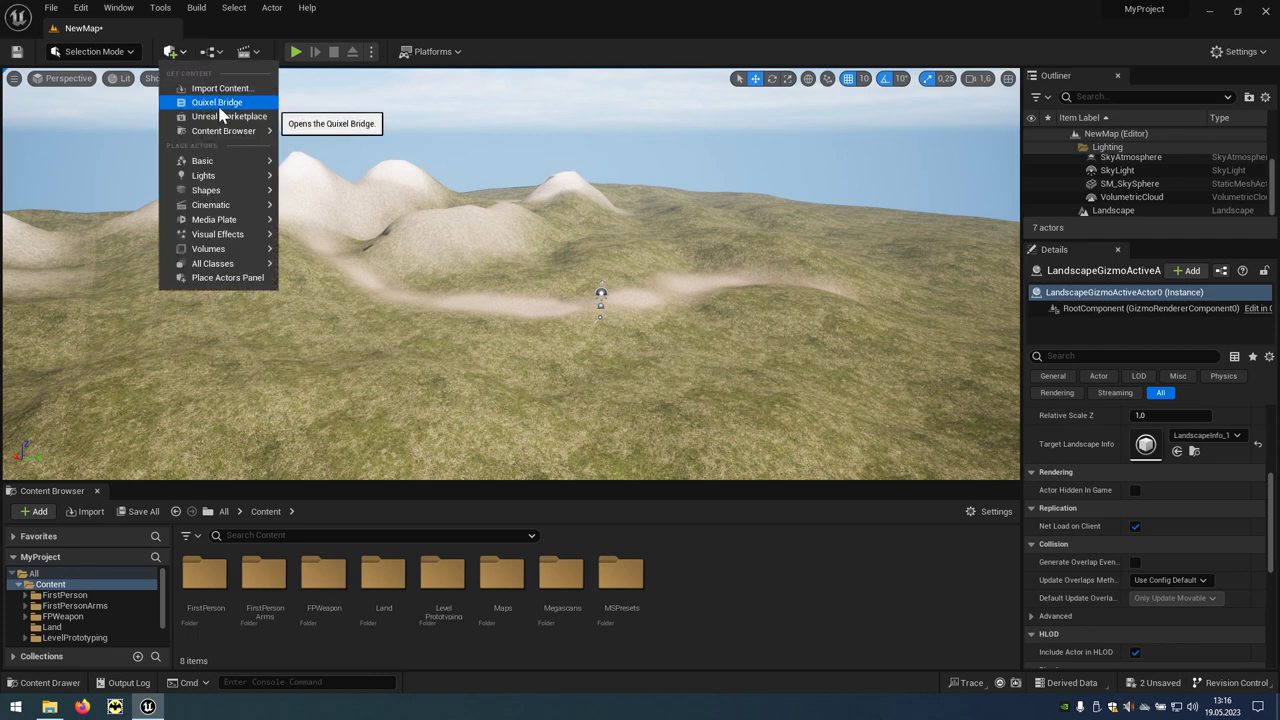
{"action": "left_click", "coordinate": [251, 104]}
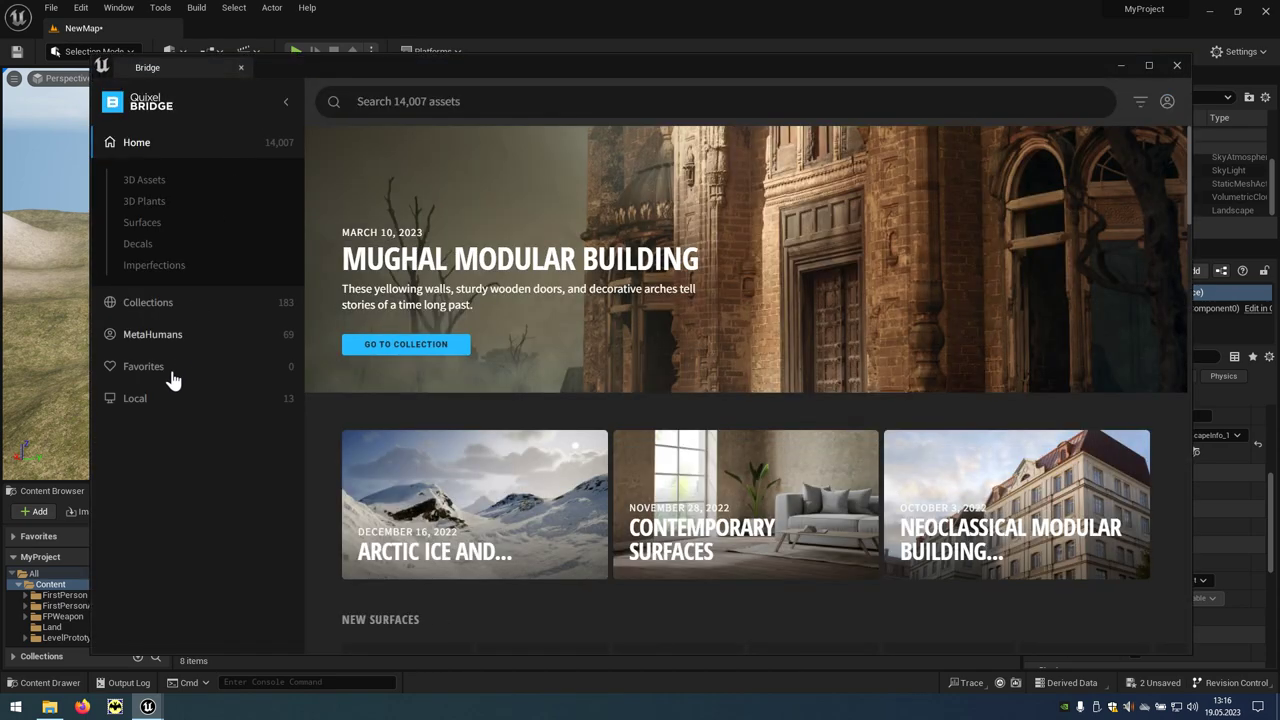
{"action": "left_click", "coordinate": [129, 405]}
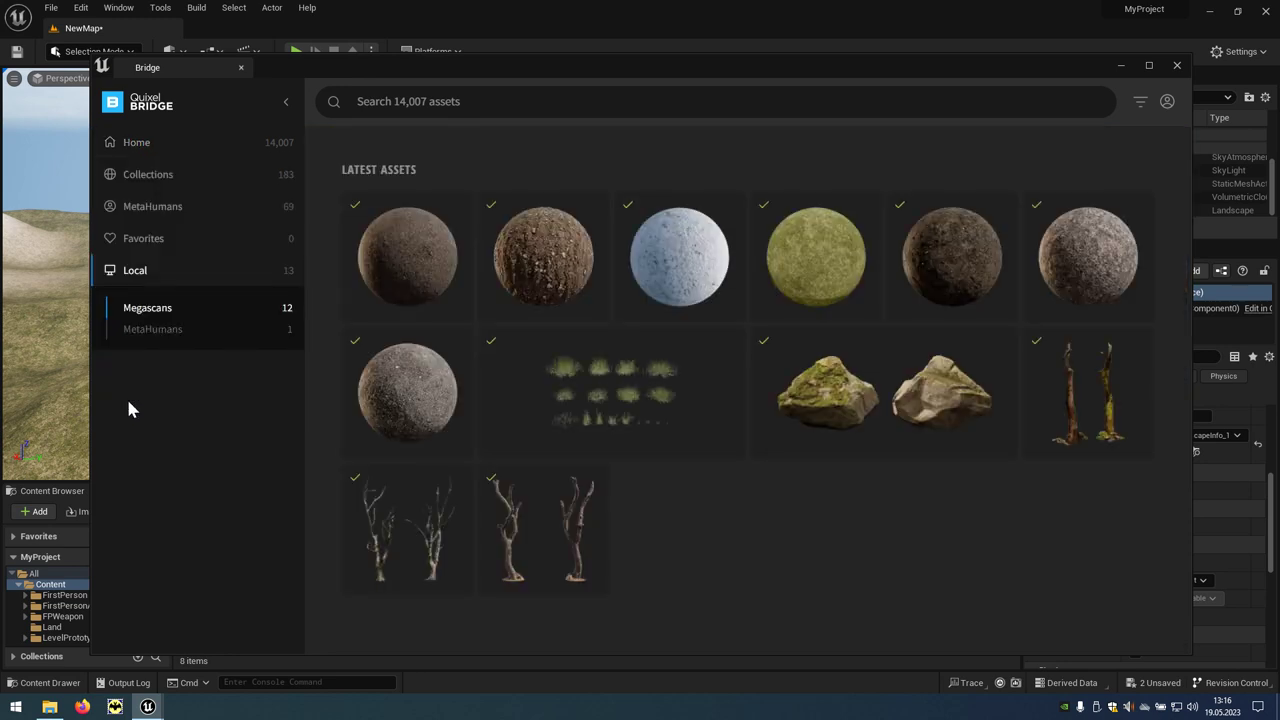
{"action": "left_click", "coordinate": [866, 400]}
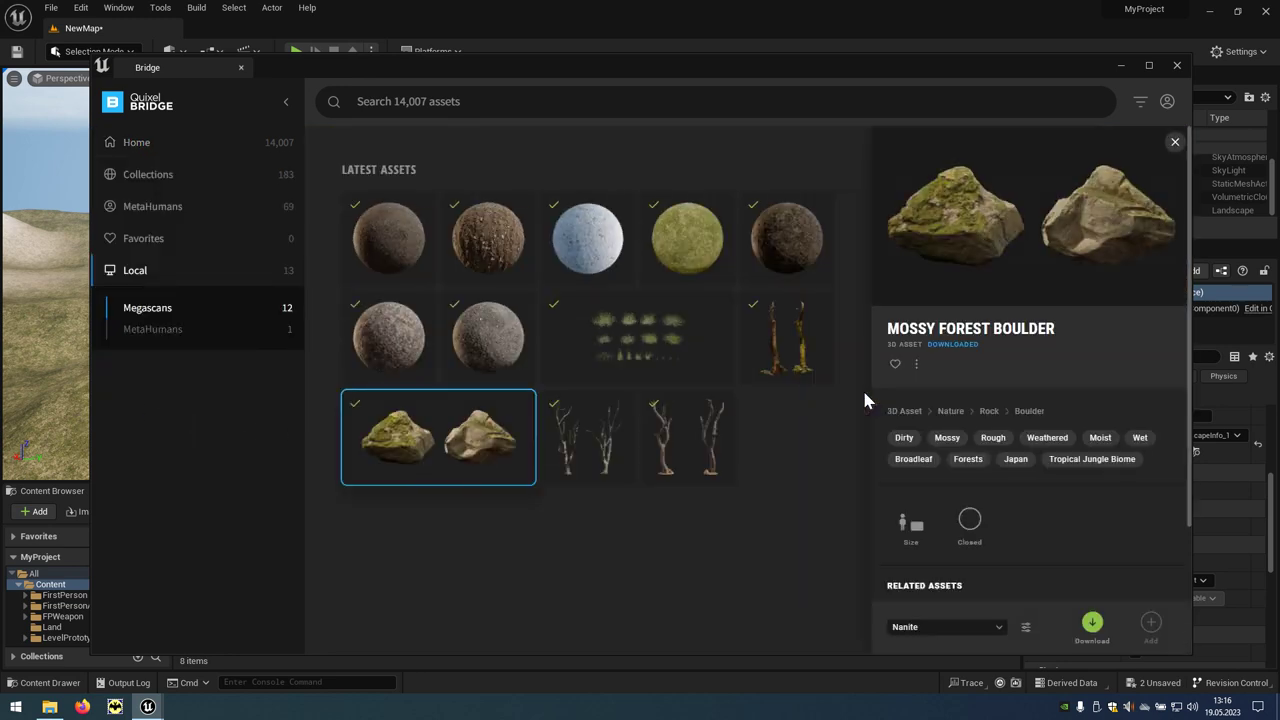
{"action": "left_click", "coordinate": [767, 348], "text": "ctrl"}
{"action": "left_click", "coordinate": [677, 432], "text": "ctrl"}
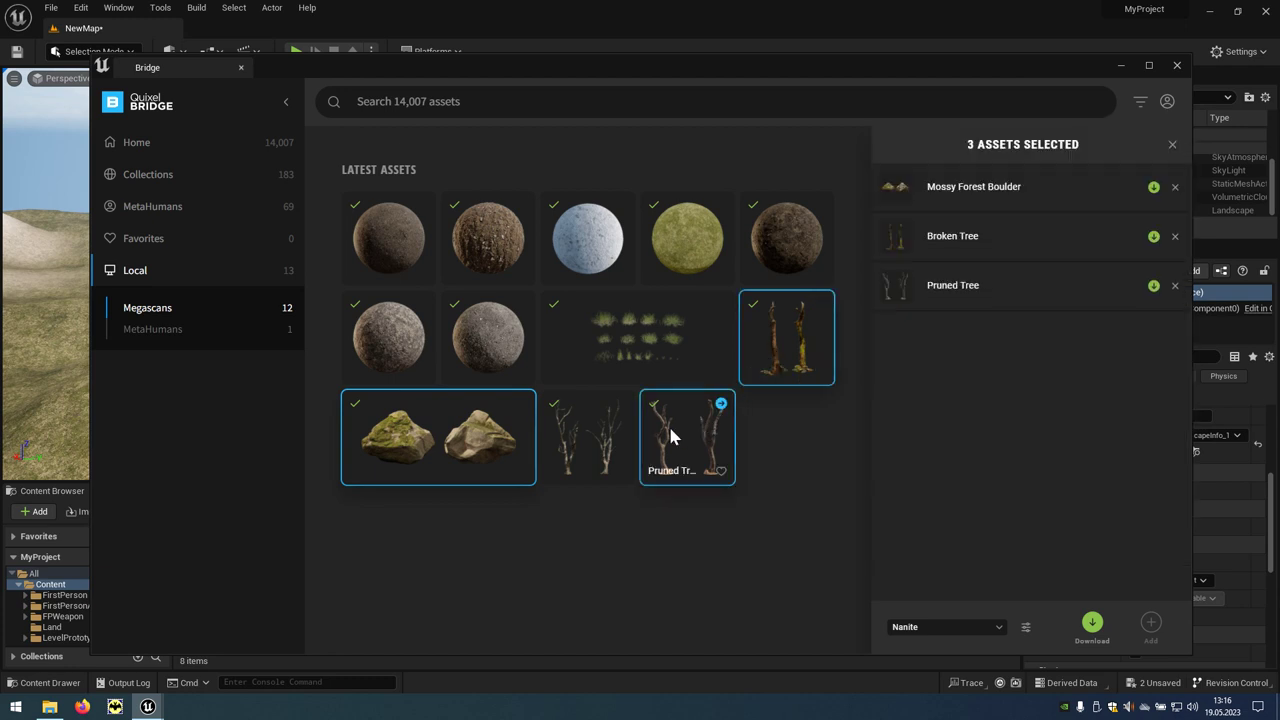
{"action": "left_click", "coordinate": [612, 443], "text": "ctrl"}
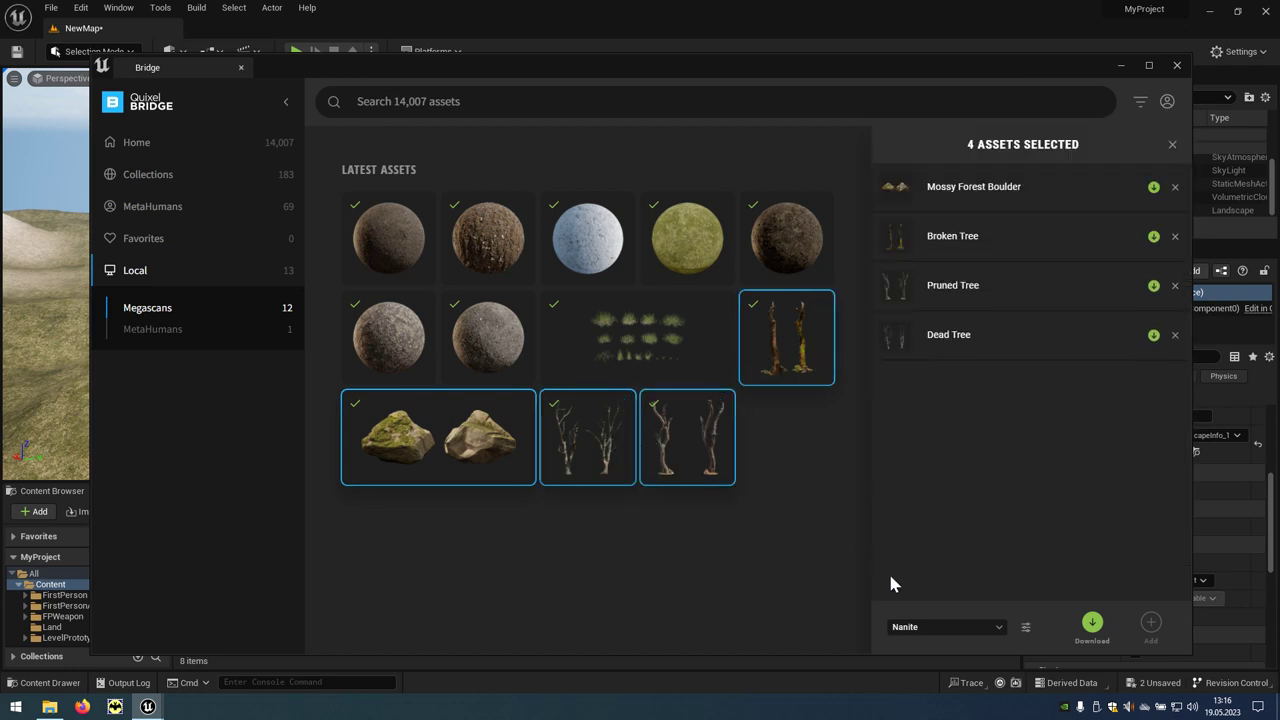
Download the four assets at Nanite quality, add them to the project, and close Bridge
{"action": "left_click", "coordinate": [953, 630]}
{"action": "left_click", "coordinate": [961, 601]}
{"action": "left_click", "coordinate": [1094, 625]}
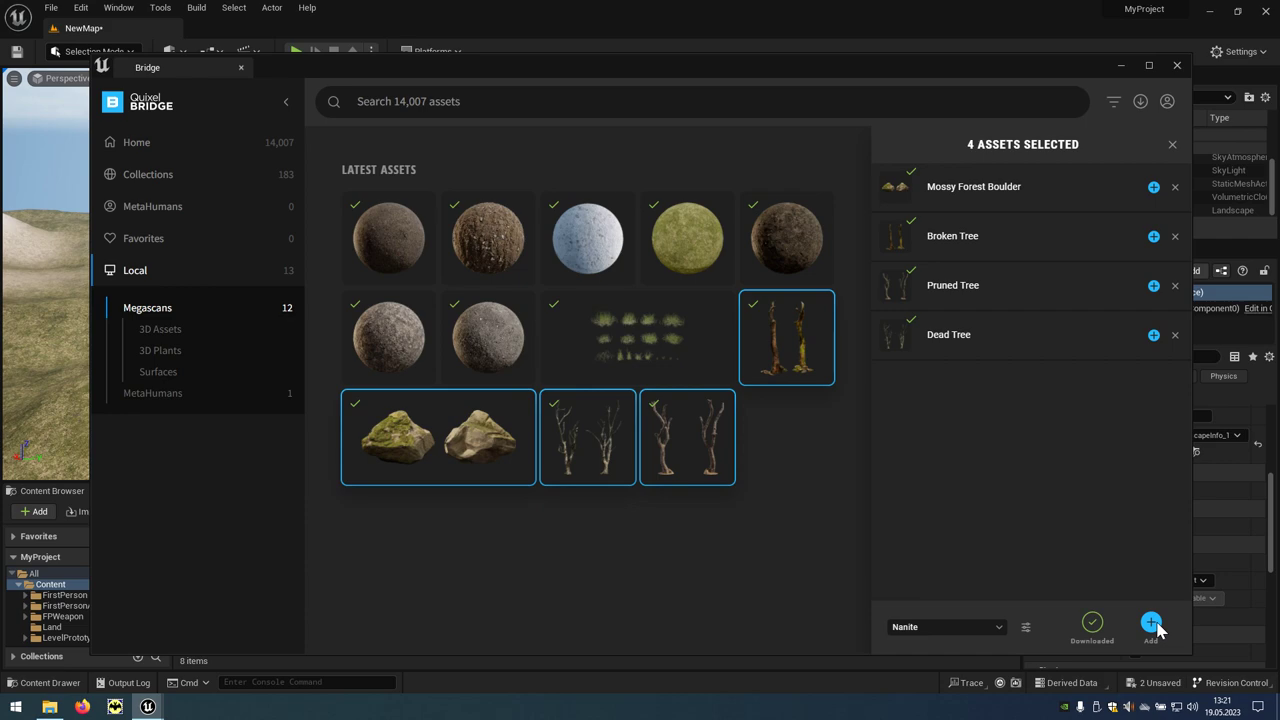
{"action": "left_click", "coordinate": [1153, 624]}
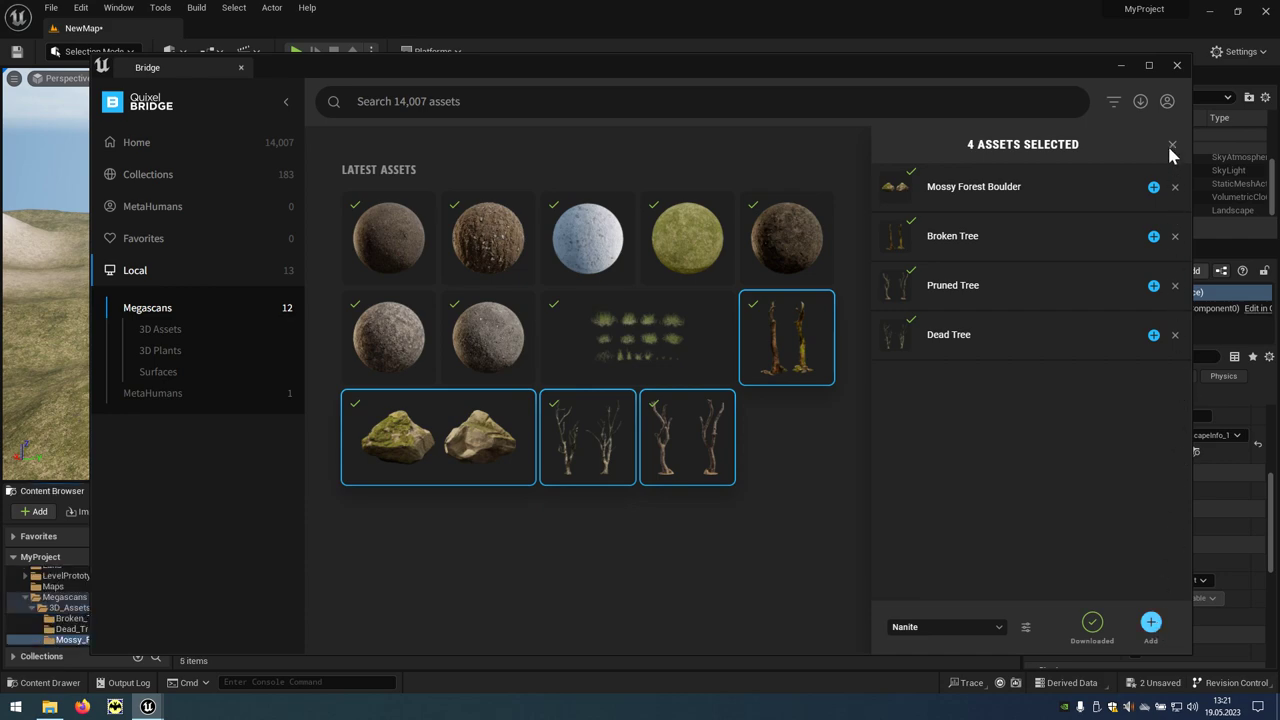
{"action": "left_click", "coordinate": [1177, 67]}
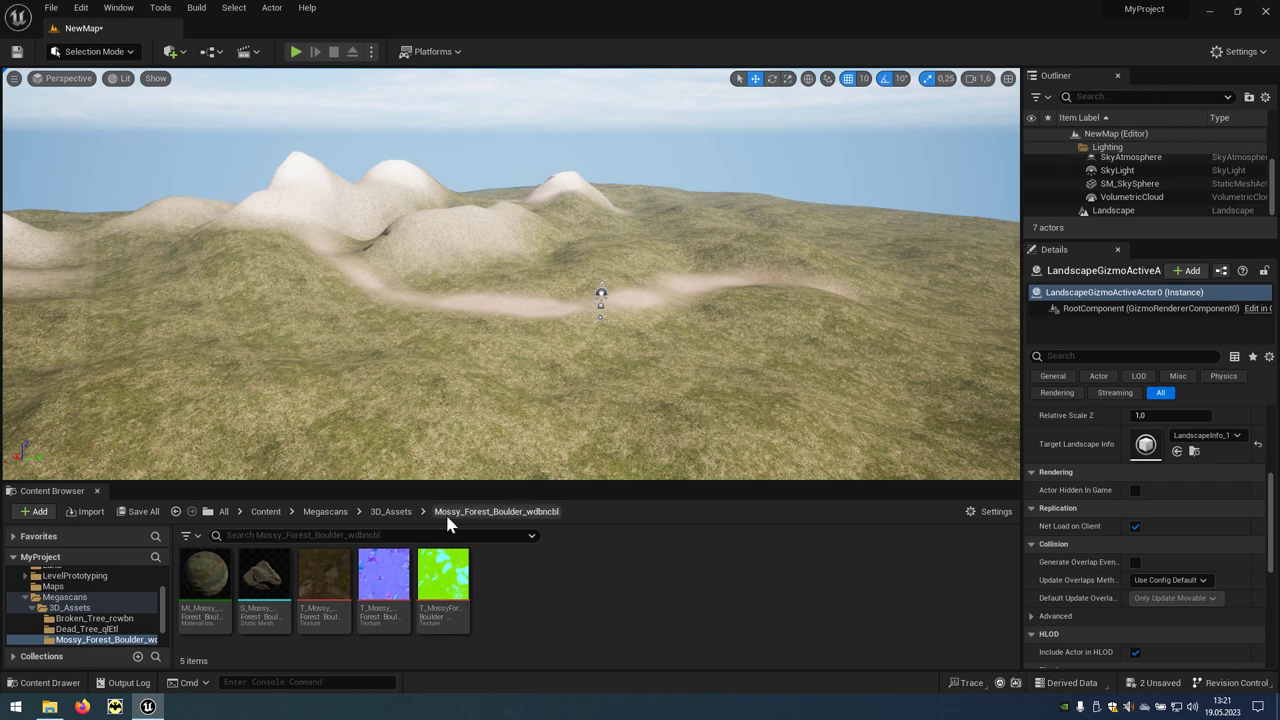
Switch to Foliage mode, open 3D_Assets > Dead_Tree_qlEtl, and select the dead tree static mesh
{"action": "left_click", "coordinate": [392, 512]}
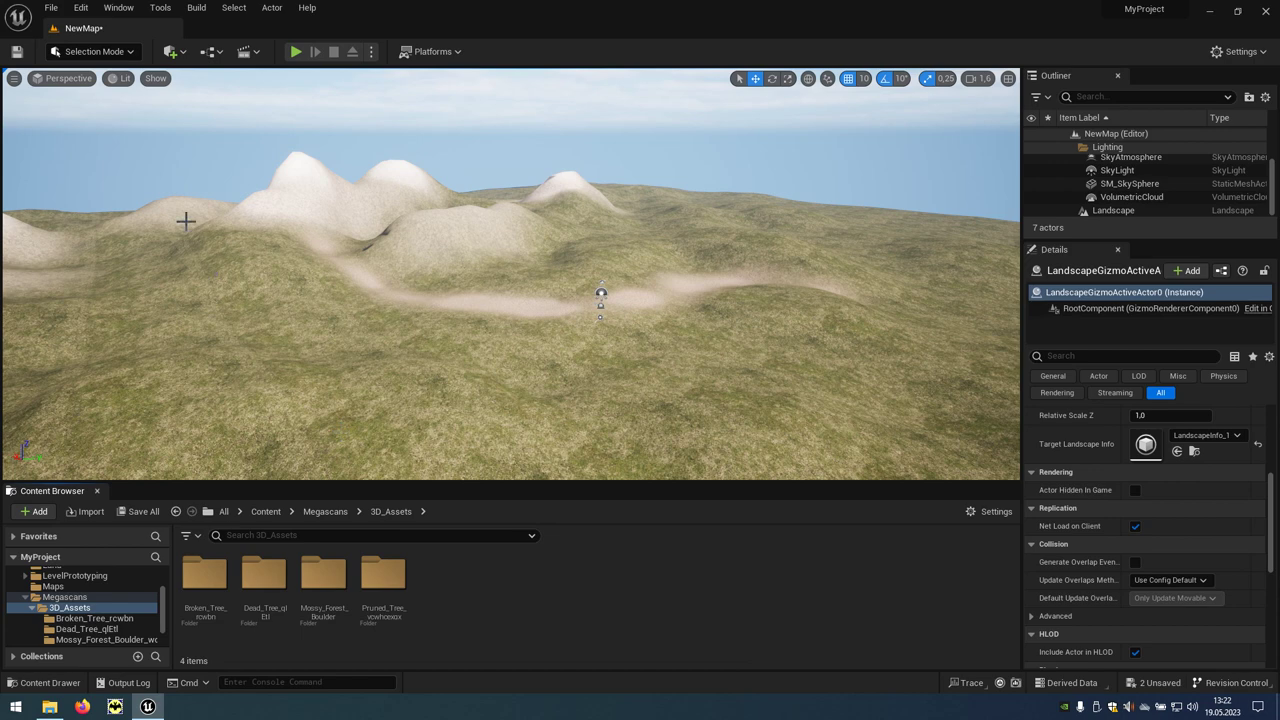
{"action": "left_click", "coordinate": [131, 52]}
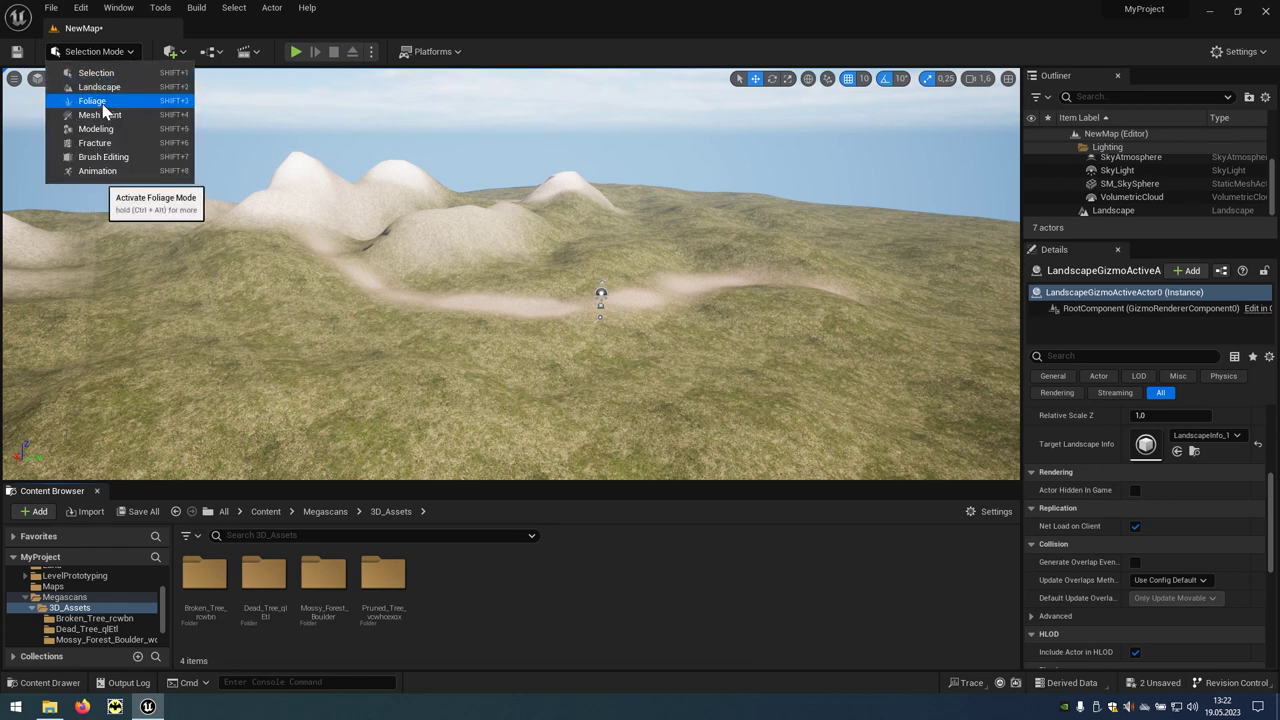
{"action": "left_click", "coordinate": [123, 102]}
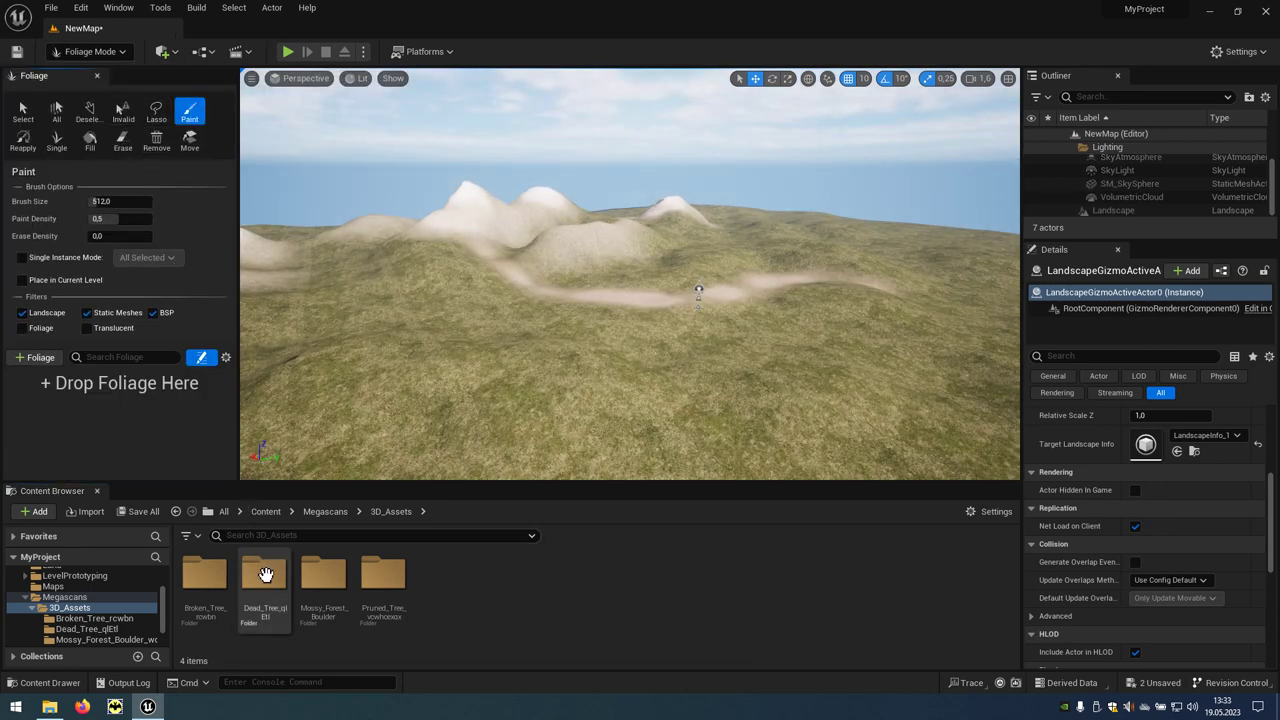
{"action": "left_click", "coordinate": [277, 586]}
{"action": "double_click", "coordinate": [277, 586]}
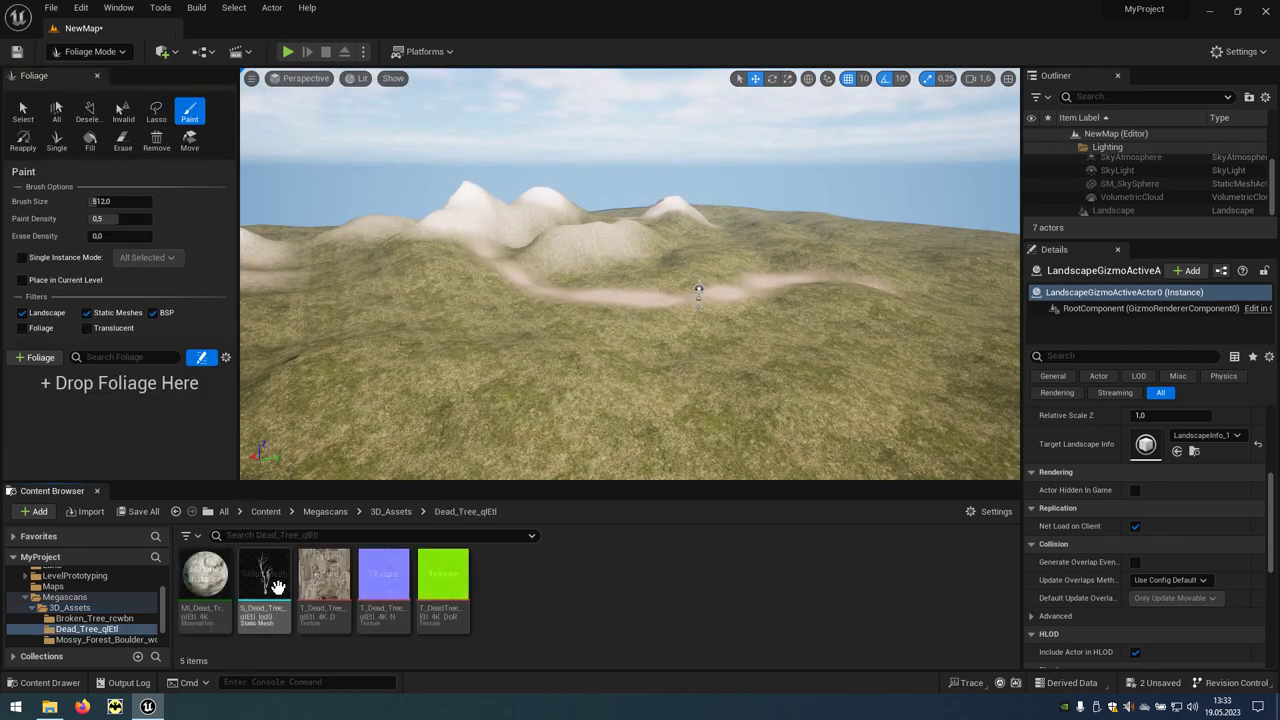
{"action": "left_click", "coordinate": [257, 574]}
Add S_Dead_Tree as a foliage type and paint a dense patch of dead trees
{"action": "mouse_move", "coordinate": [257, 574]}
{"action": "left_mouse_down"}
{"action": "mouse_move", "coordinate": [137, 414]}
{"action": "mouse_move", "coordinate": [138, 426]}
{"action": "left_mouse_up"}
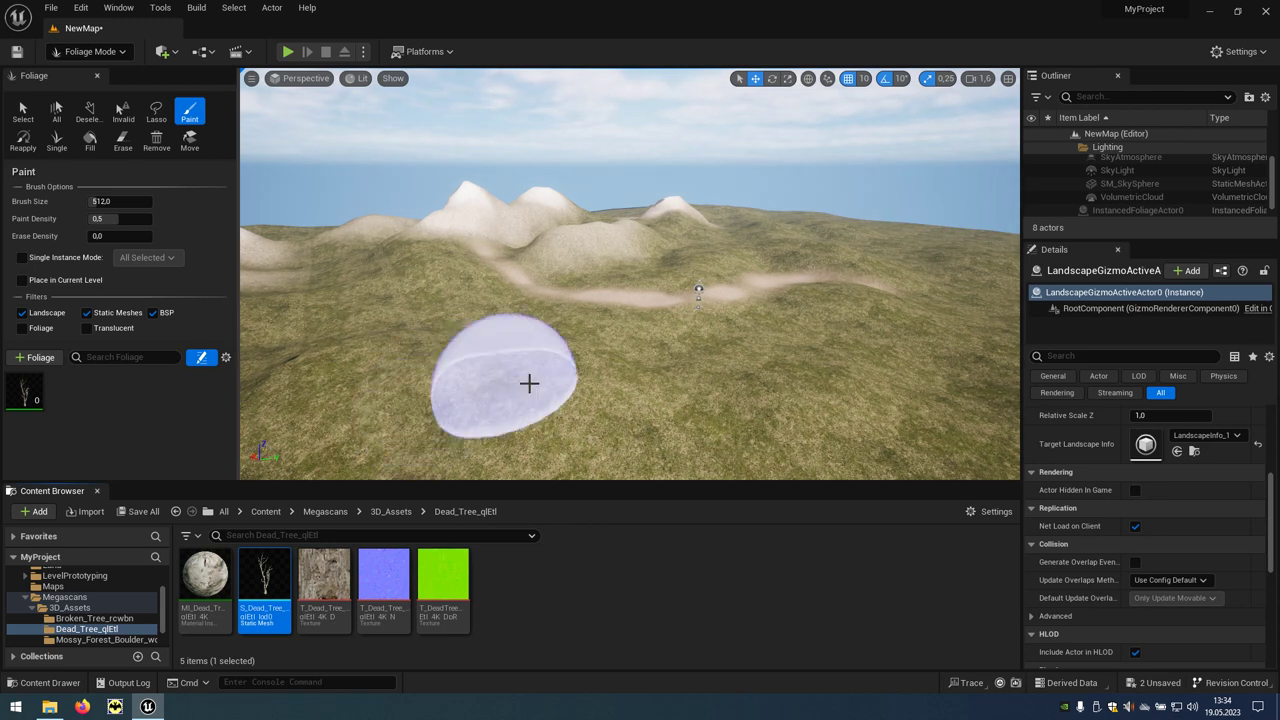
{"action": "left_click_drag", "start_coordinate": [703, 357], "coordinate": [755, 340]}
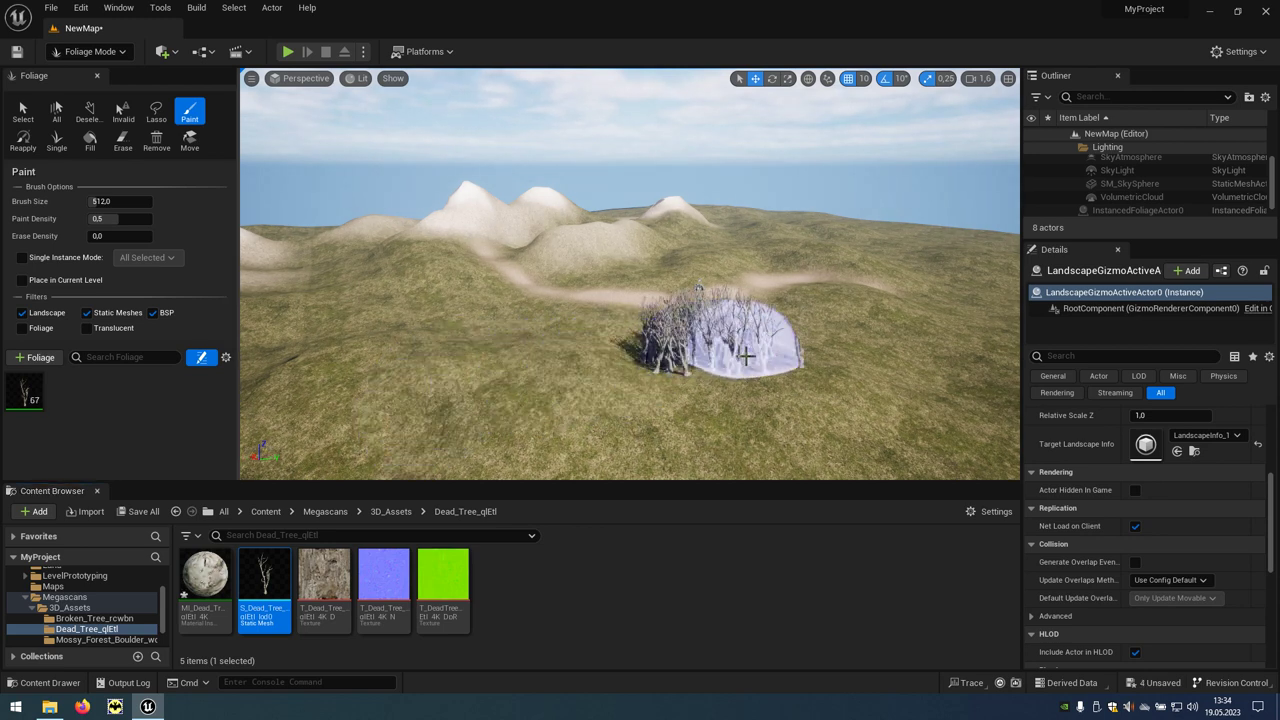
{"action": "right_click_drag", "start_coordinate": [700, 288], "coordinate": [600, 300]}
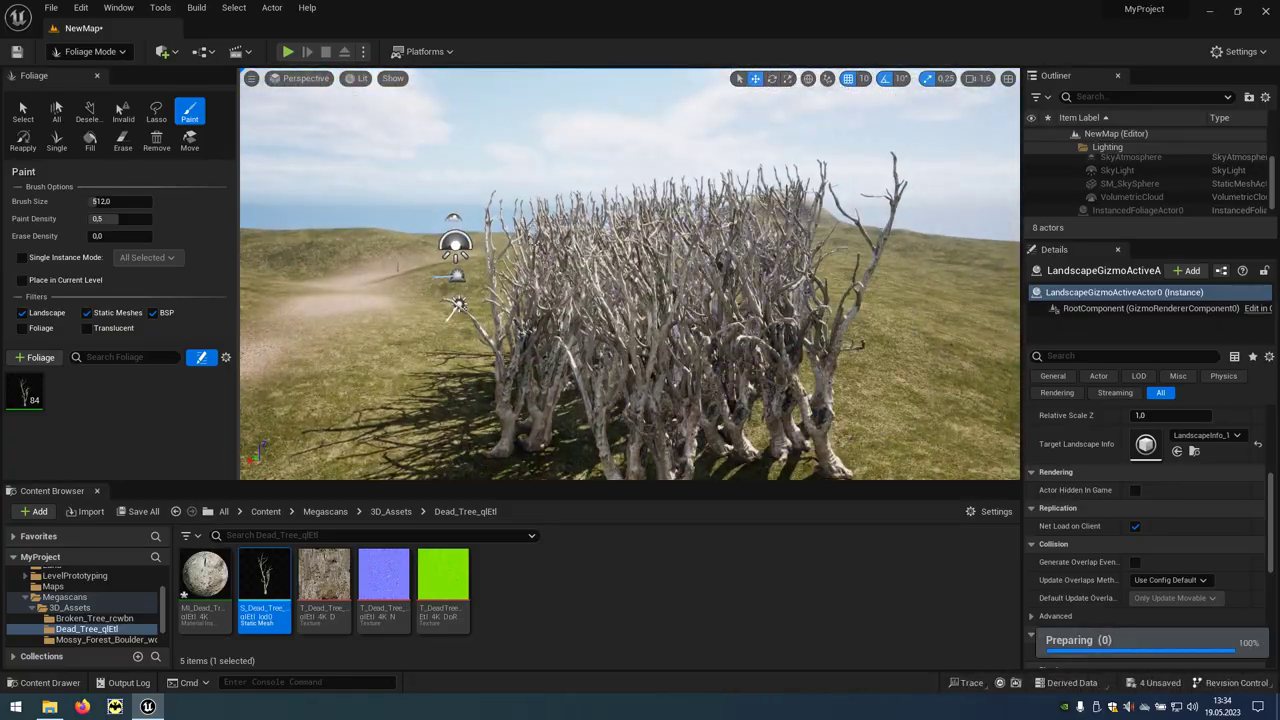
Play-test walking through the dead trees, then stop and undo the painted cluster
{"action": "left_click", "coordinate": [287, 51]}
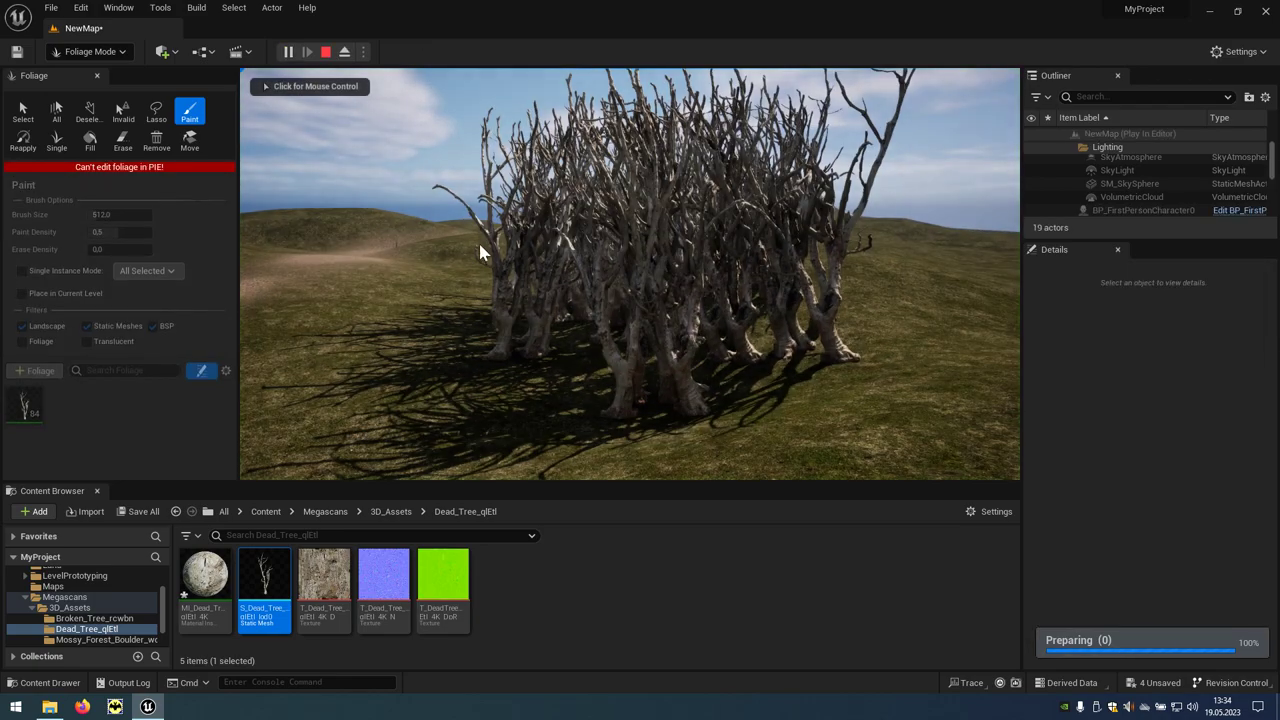
{"action": "key", "text": "w"}
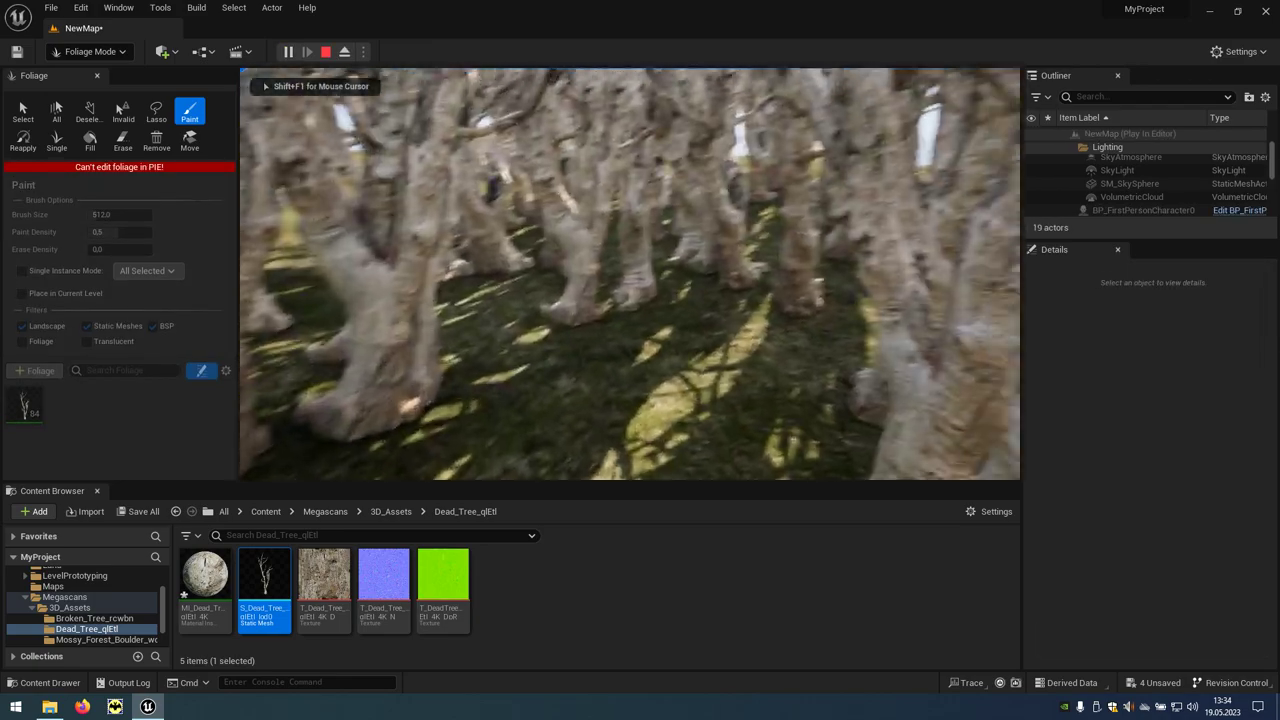
{"action": "key", "text": "s"}
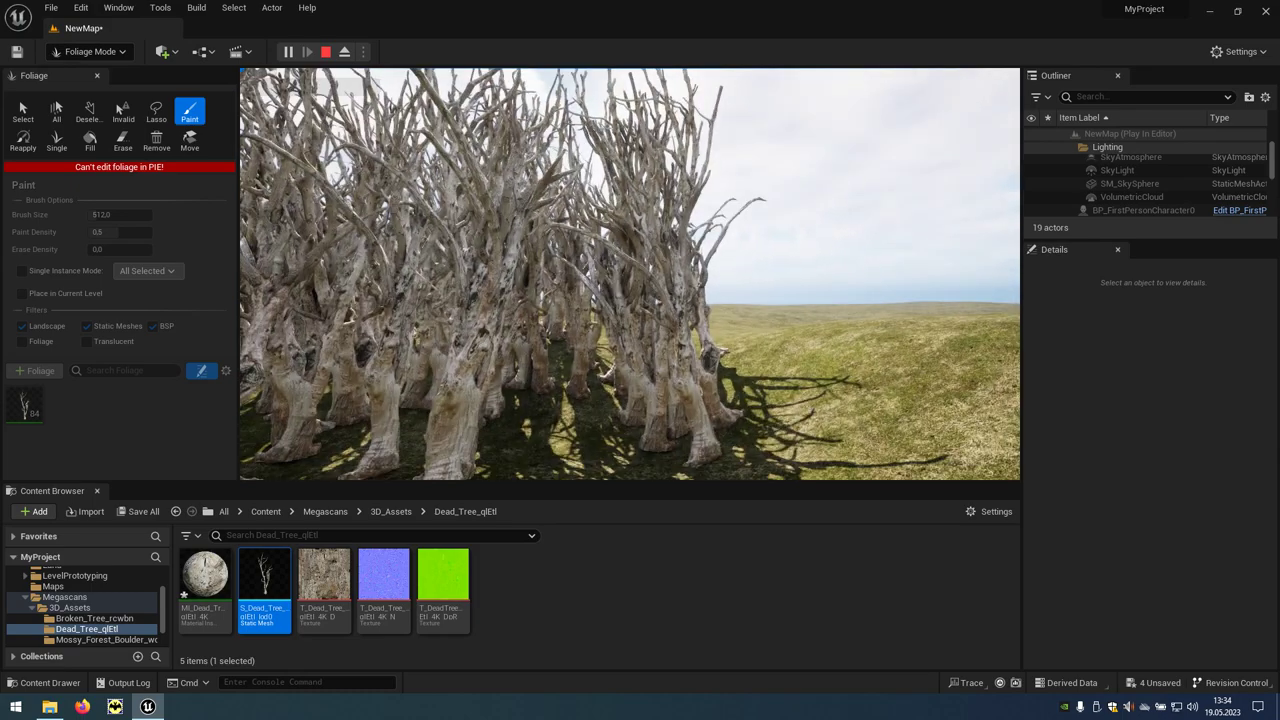
{"action": "key", "text": "shift+F1"}
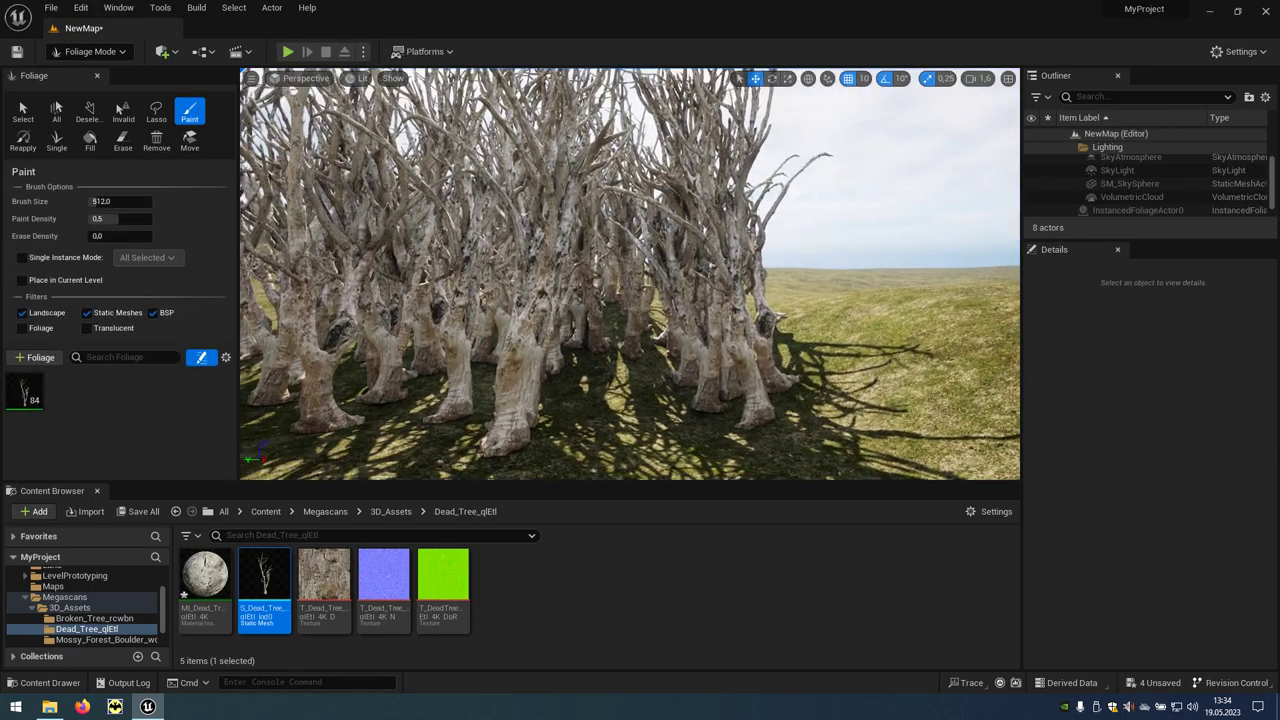
{"action": "key", "text": "Escape"}
{"action": "key", "text": "ctrl+z"}
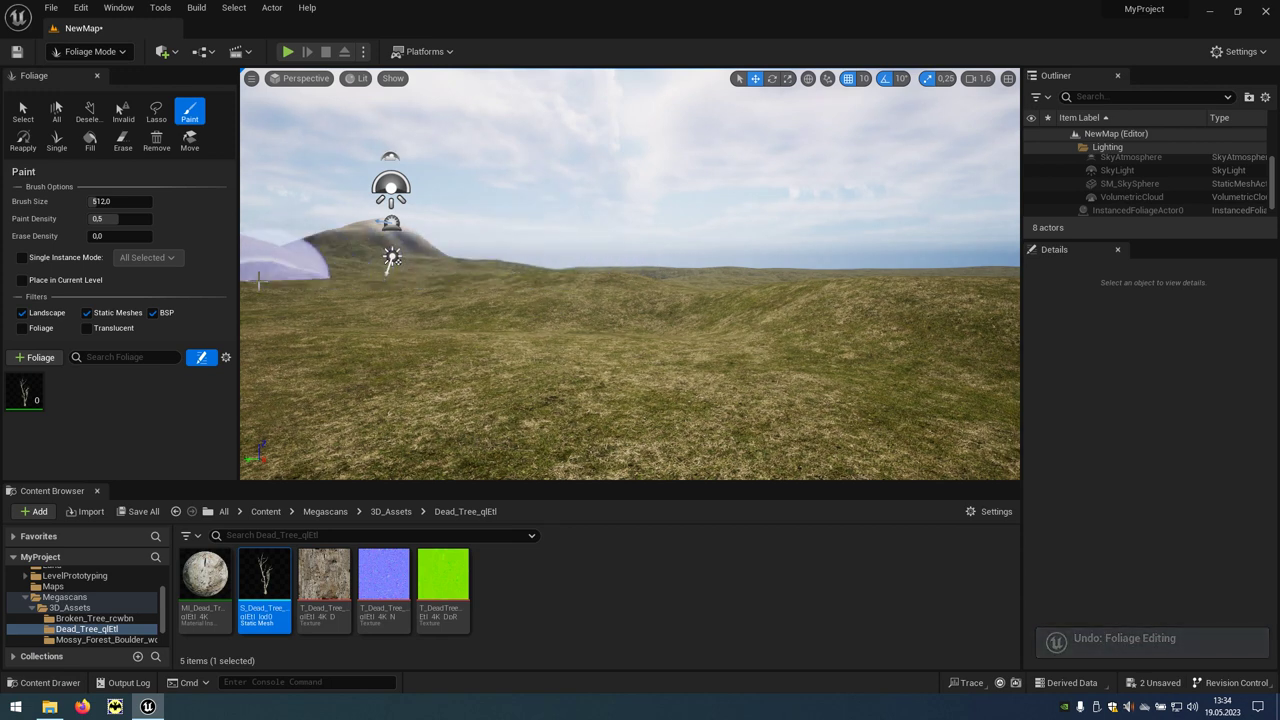
Set the dead tree foliage type's painting density to 10
{"action": "left_click", "coordinate": [26, 392]}
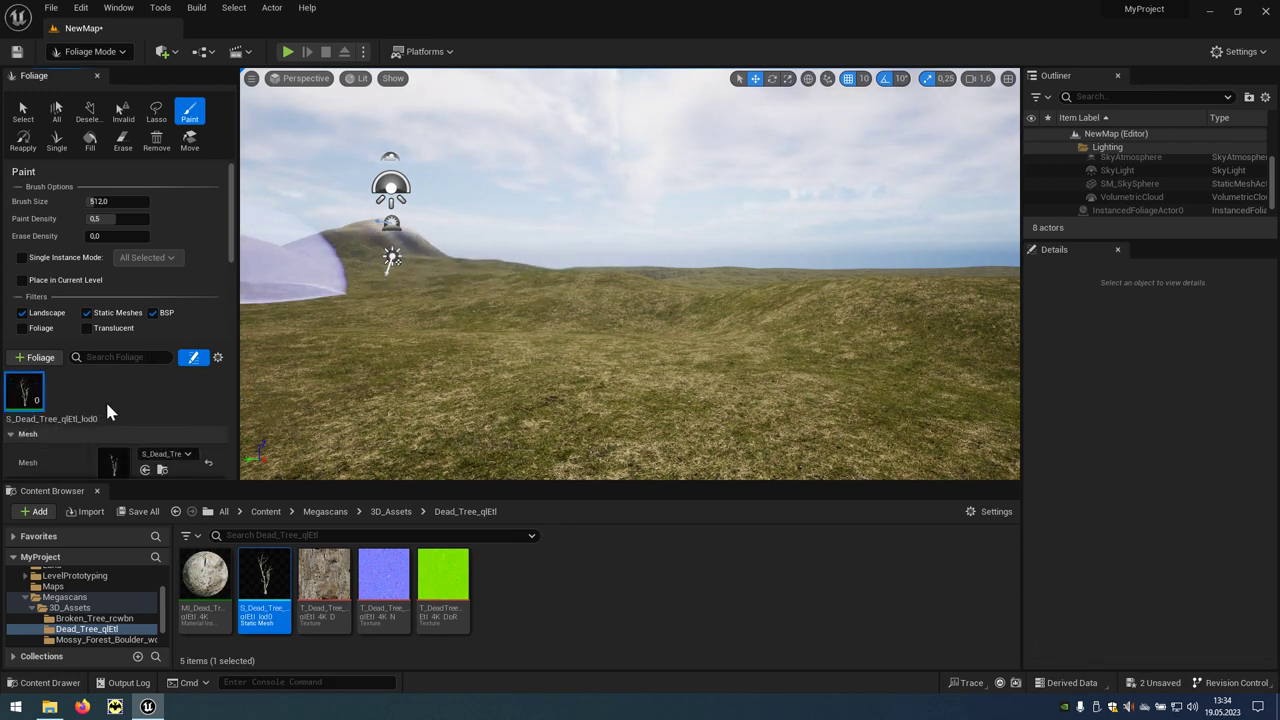
{"action": "scroll", "coordinate": [106, 374], "scroll_direction": "down", "scroll_amount": 3}
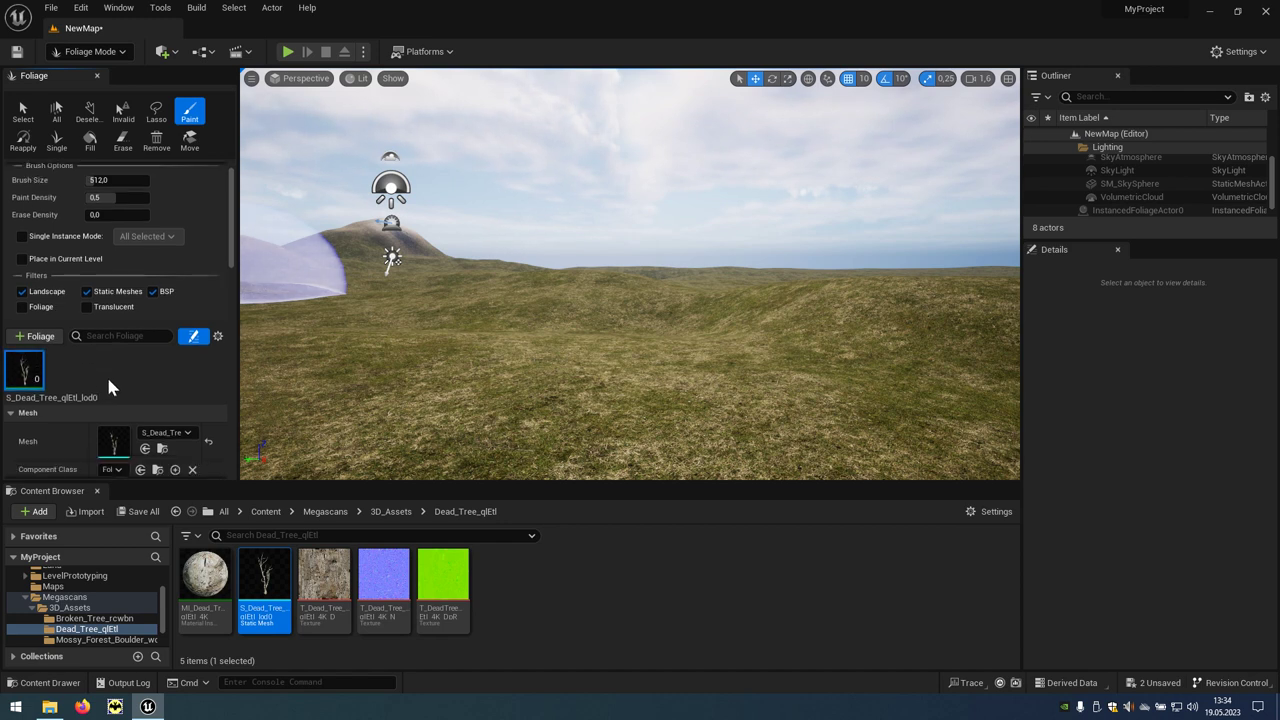
{"action": "scroll", "coordinate": [106, 374], "scroll_direction": "down", "scroll_amount": 3}
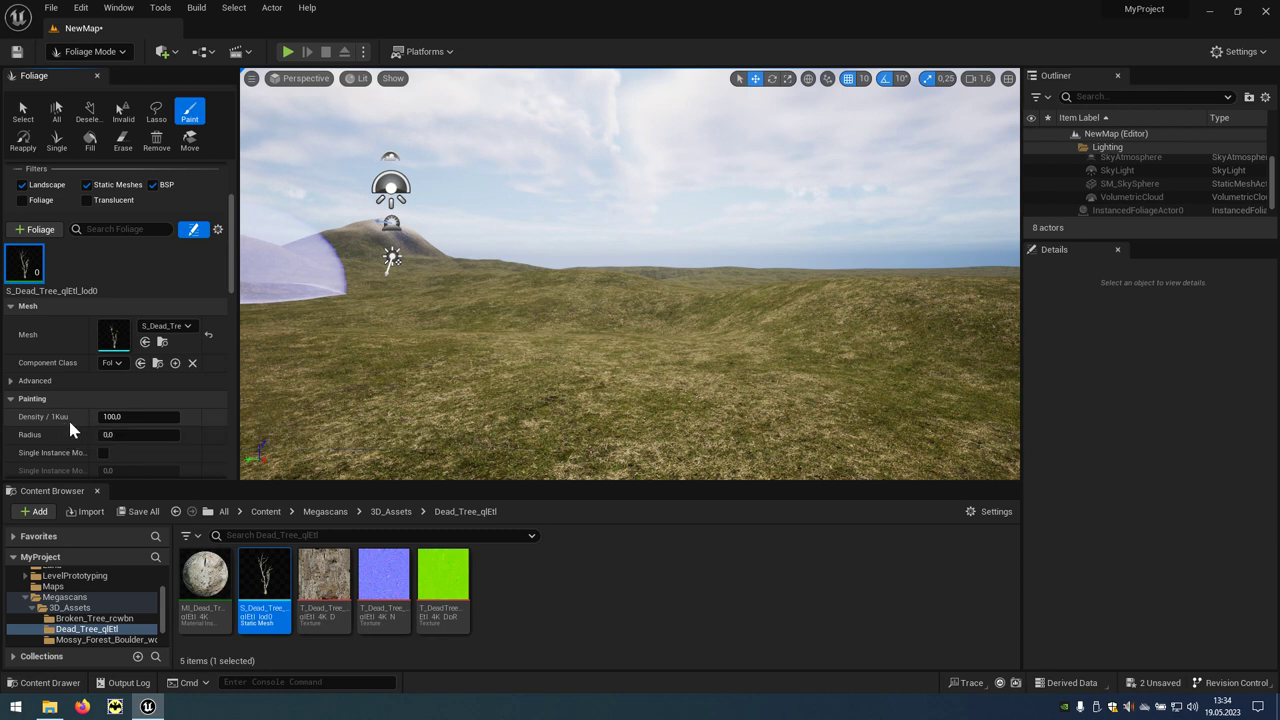
{"action": "left_click", "coordinate": [133, 417]}
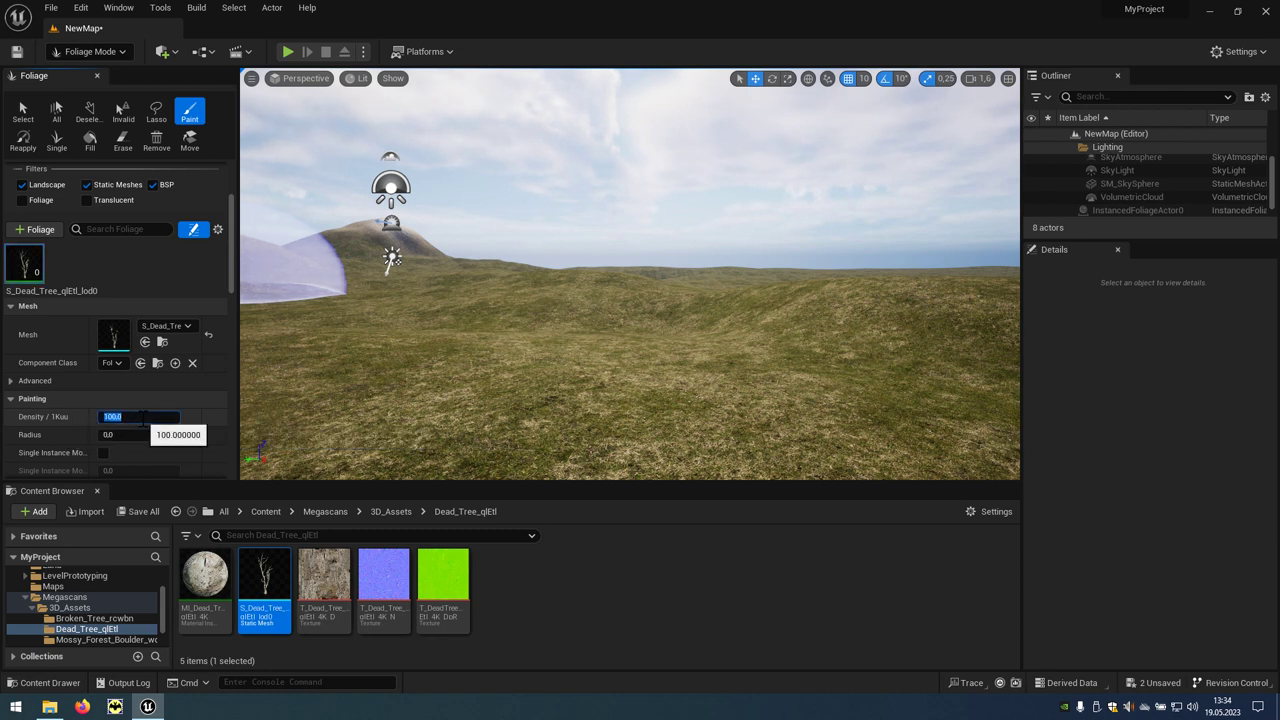
{"action": "type", "text": "10"}
{"action": "key", "text": "Return"}
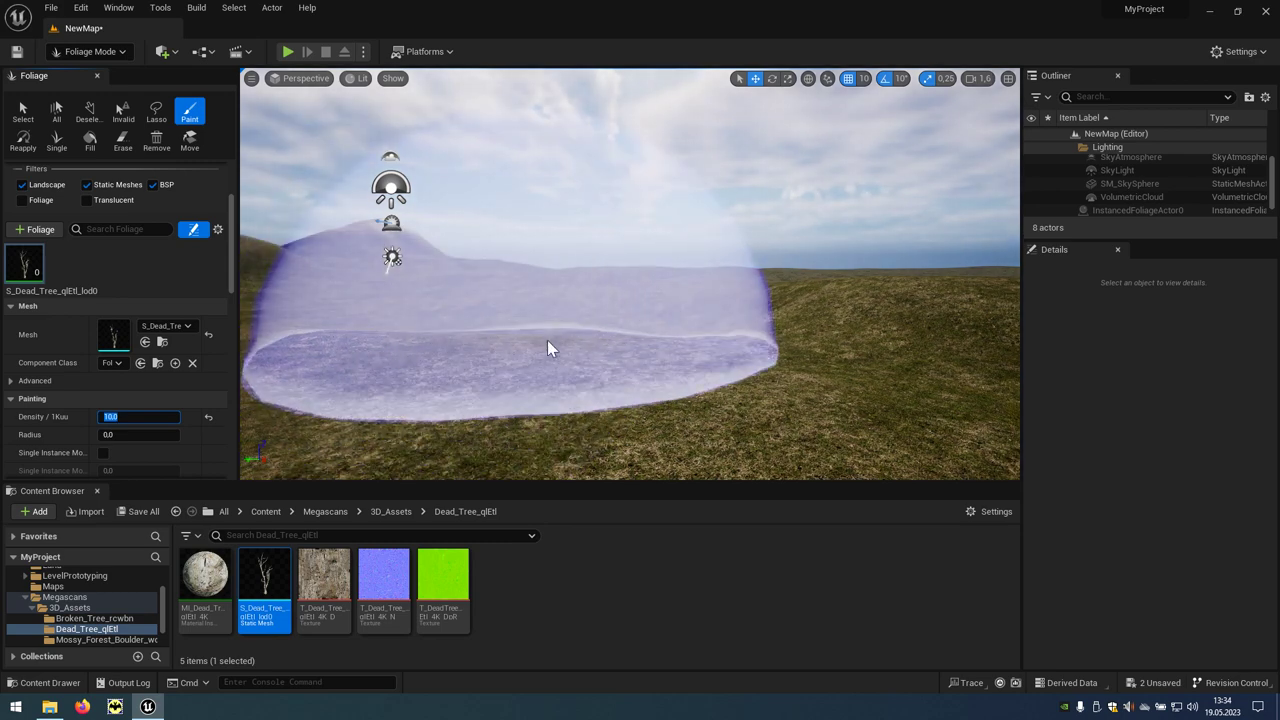
Paint a sparser dead-tree grove across the hillside and walk through it in a play test
{"action": "left_click", "coordinate": [547, 340]}
{"action": "mouse_move", "coordinate": [556, 344]}
{"action": "left_mouse_down"}
{"action": "mouse_move", "coordinate": [529, 346]}
{"action": "mouse_move", "coordinate": [626, 325]}
{"action": "left_mouse_up"}
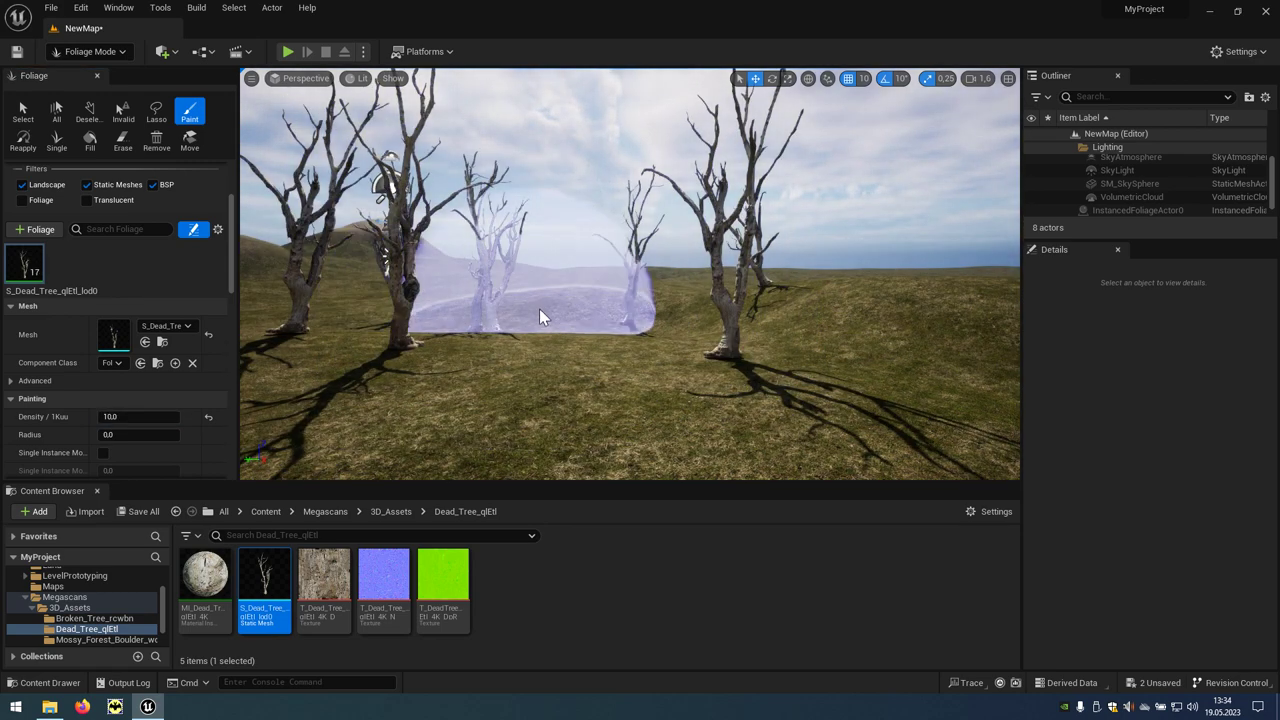
{"action": "scroll", "coordinate": [610, 335], "scroll_direction": "up", "scroll_amount": 5, "text": "ctrl"}
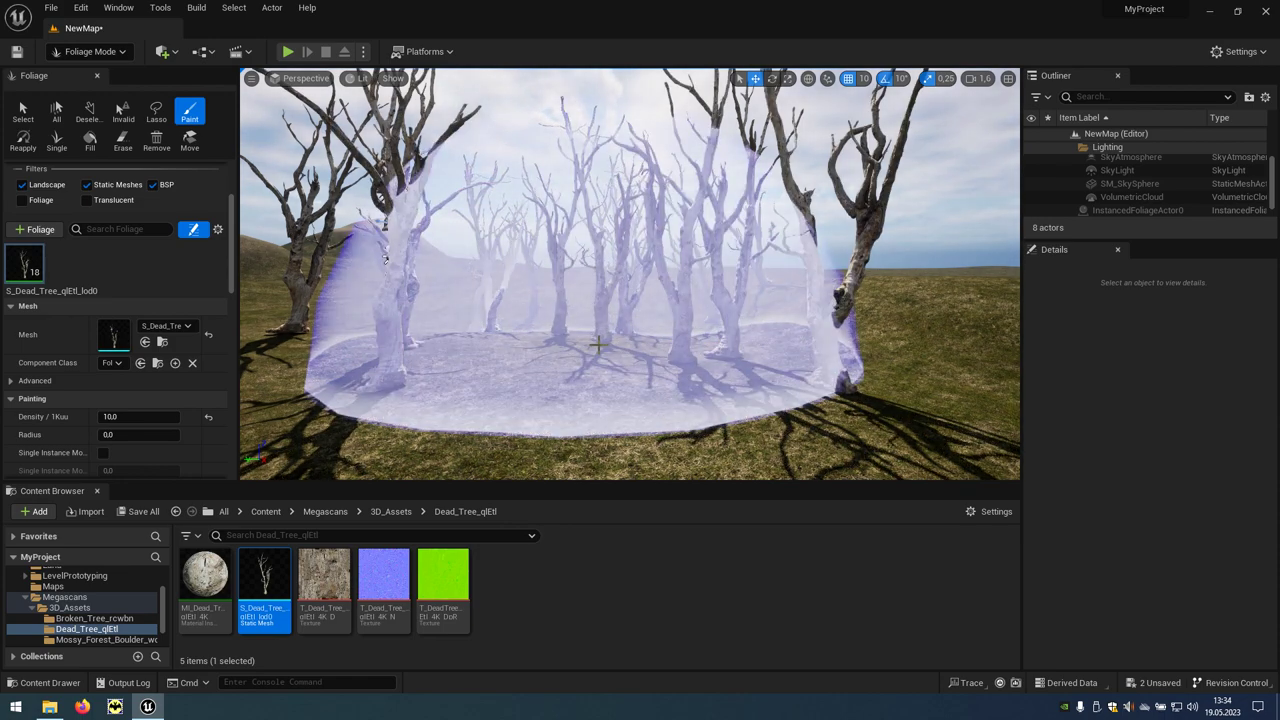
{"action": "scroll", "coordinate": [582, 370], "scroll_direction": "up", "scroll_amount": 5, "text": "ctrl"}
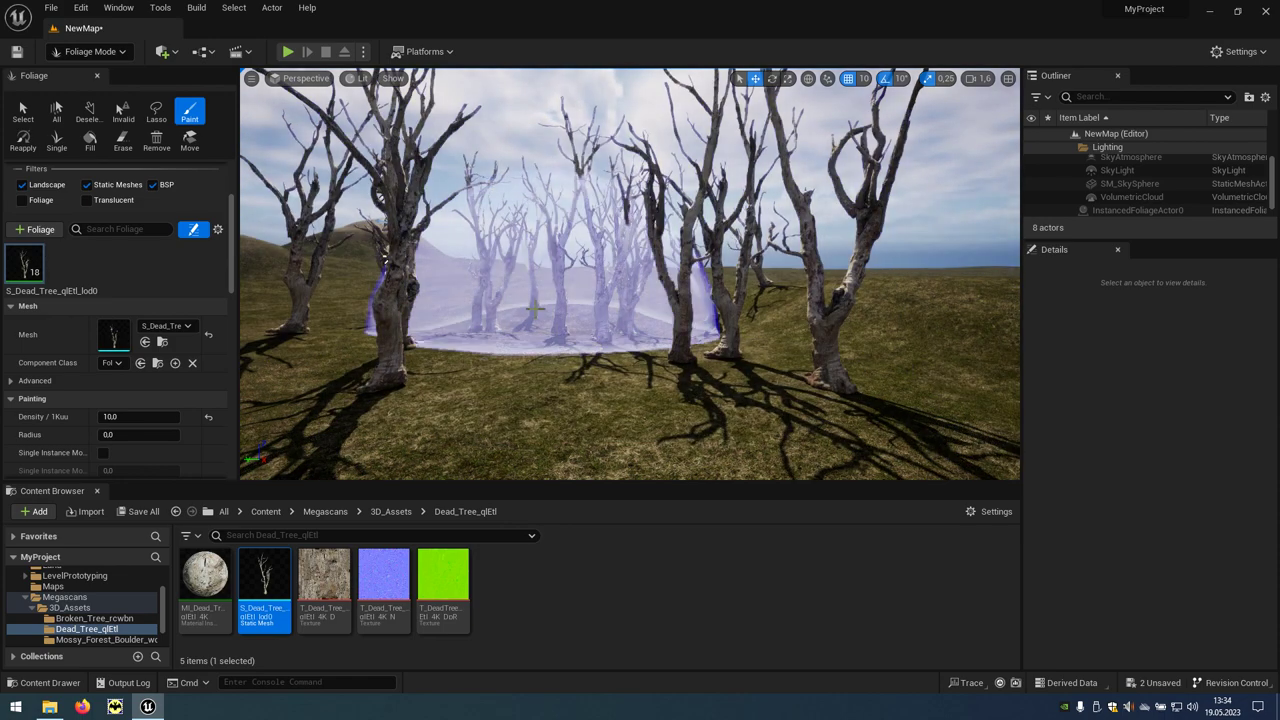
{"action": "left_click", "coordinate": [287, 52]}
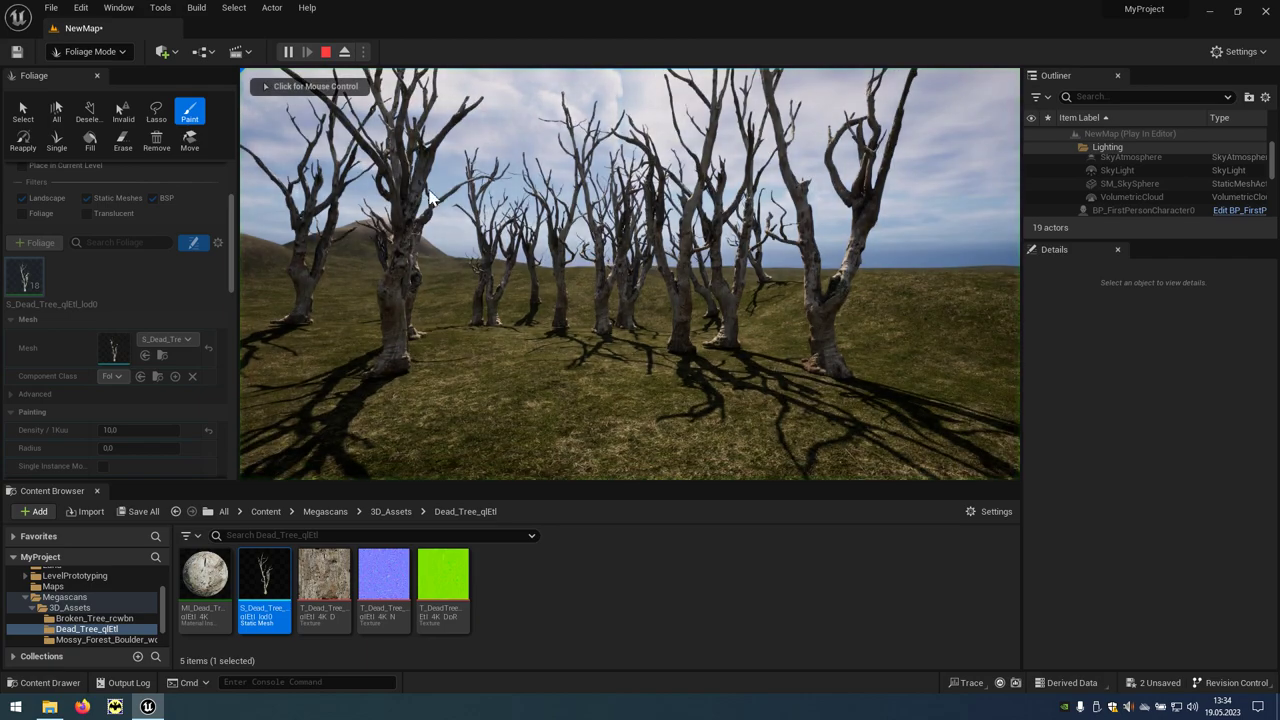
{"action": "key", "text": "w"}
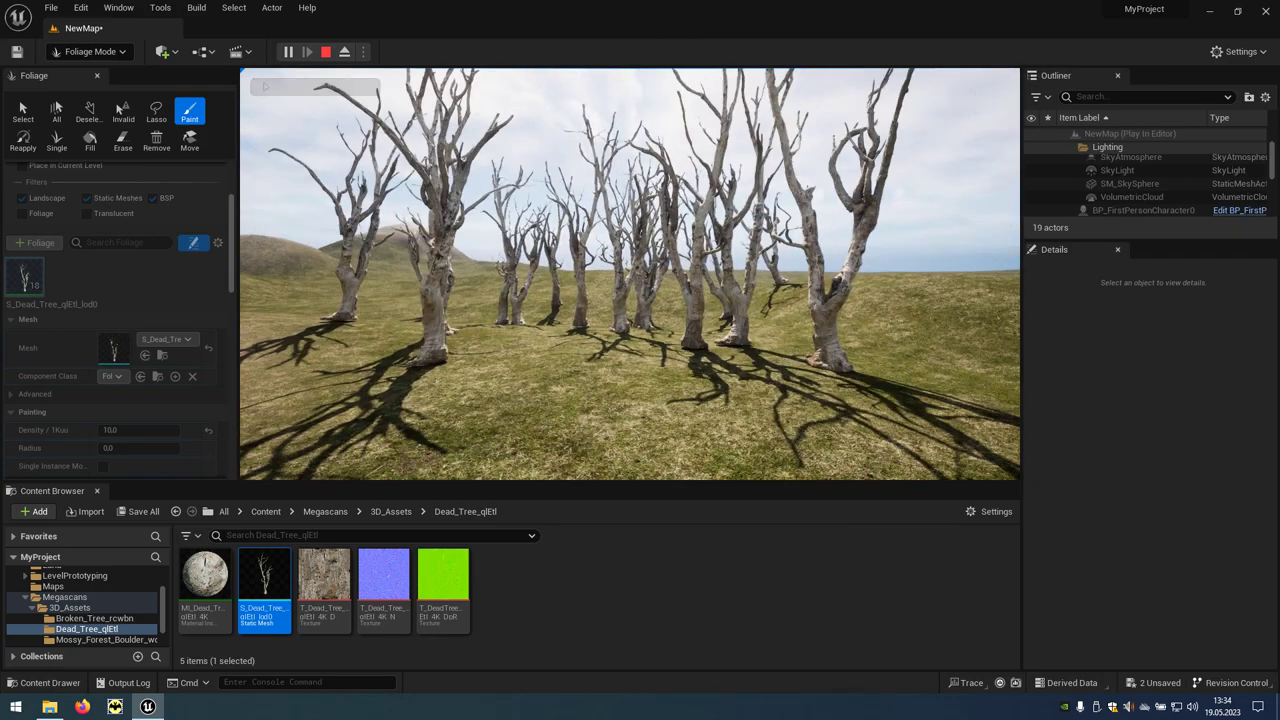
{"action": "key", "text": "Escape"}
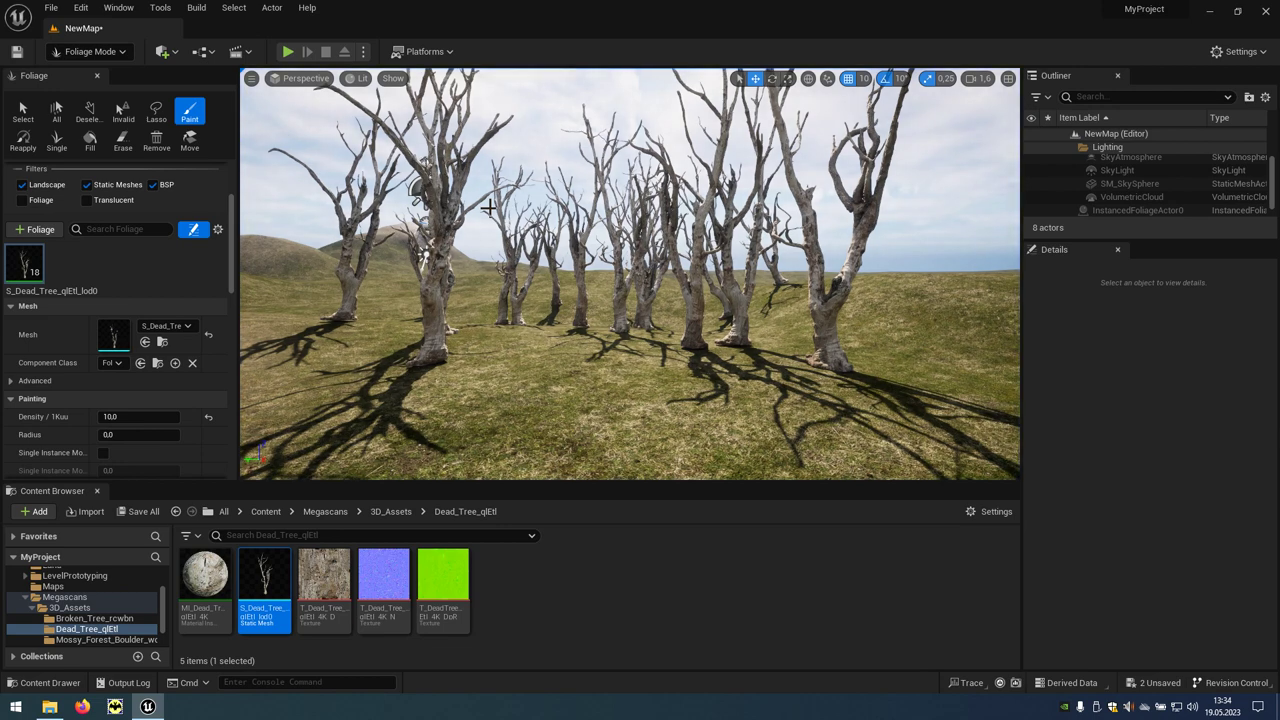
Undo the painted dead trees and set the foliage Scale X Min to 0,2
{"action": "key", "text": "ctrl+z"}
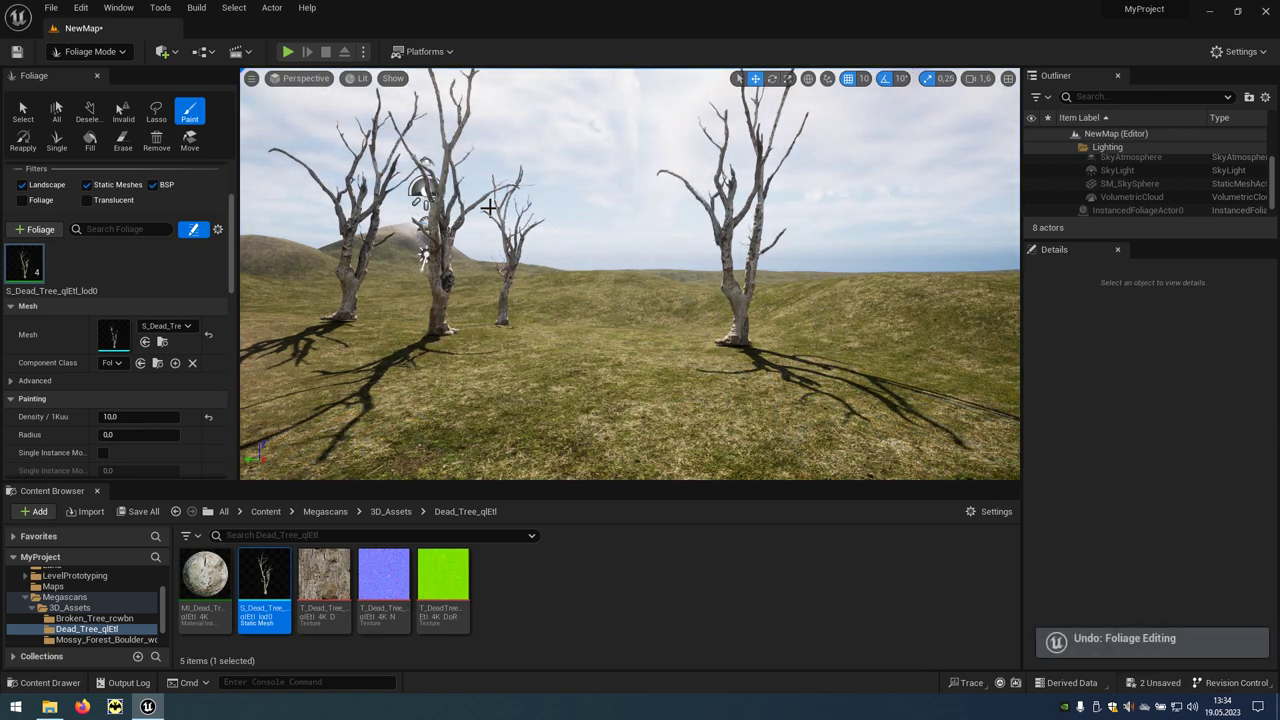
{"action": "key", "text": "ctrl+z"}
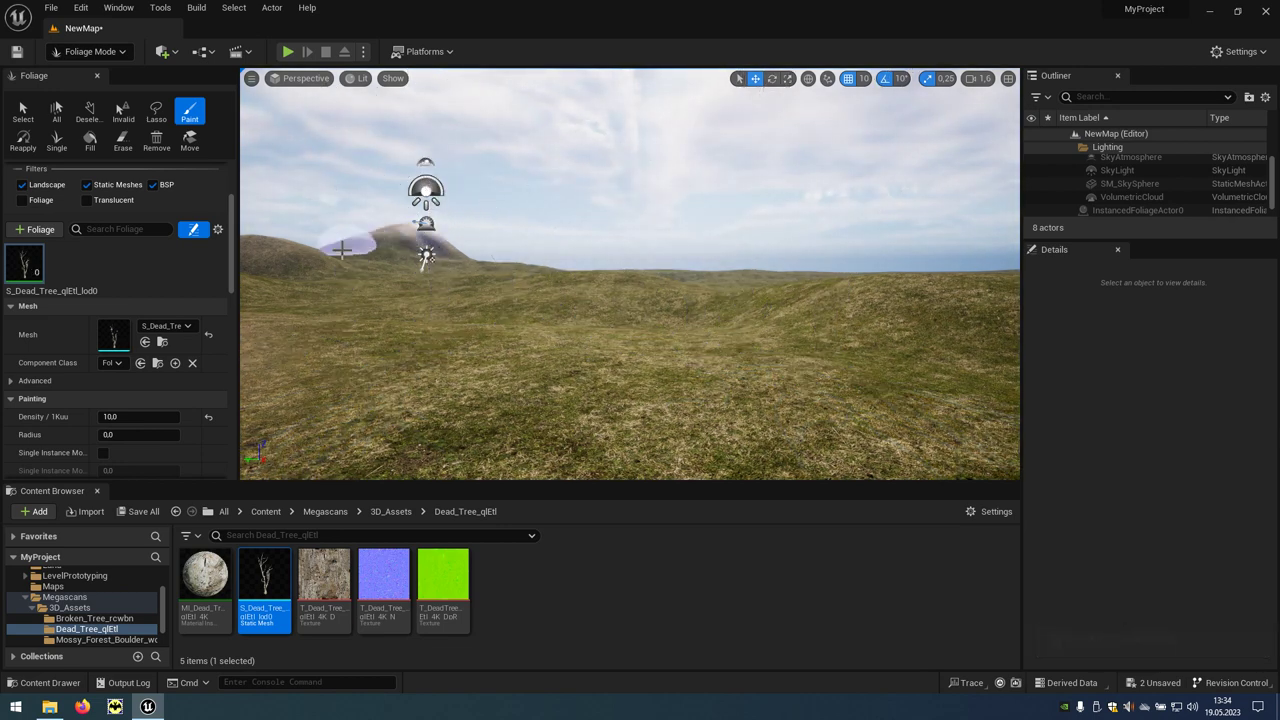
{"action": "left_click_drag", "start_coordinate": [234, 274], "coordinate": [218, 302]}
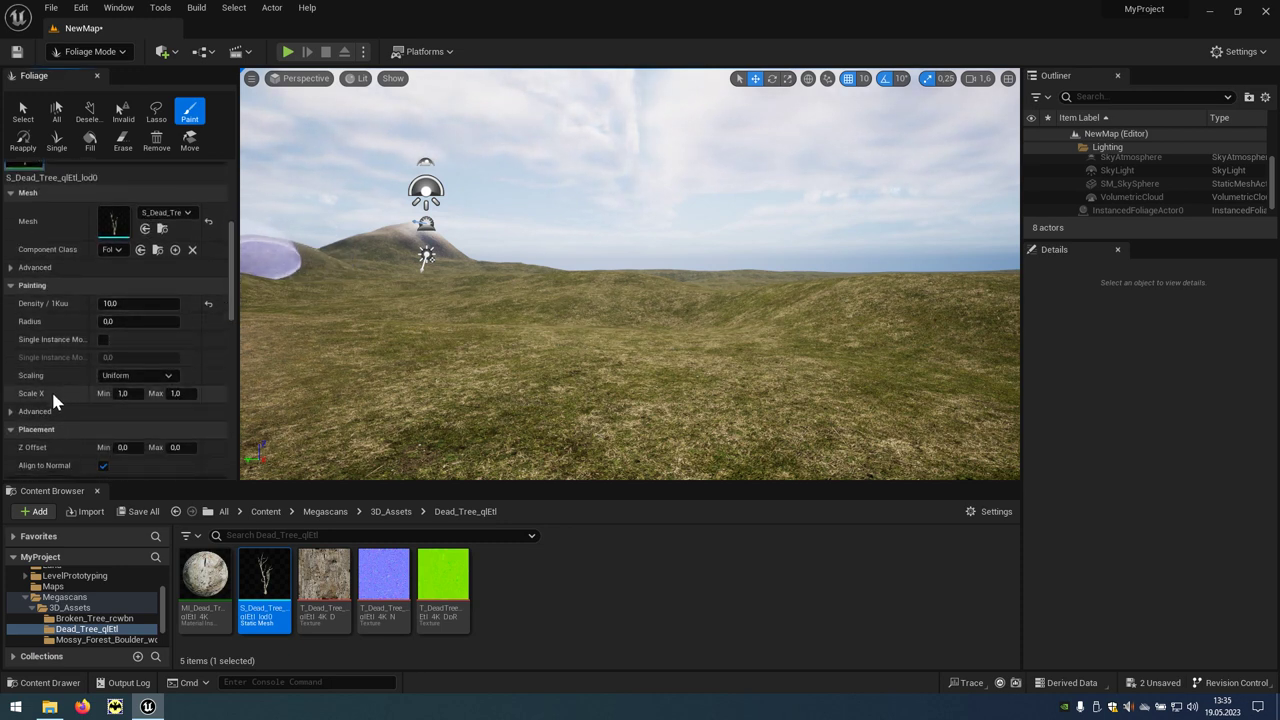
{"action": "left_click", "coordinate": [124, 394]}
{"action": "key", "text": "BackSpace"}
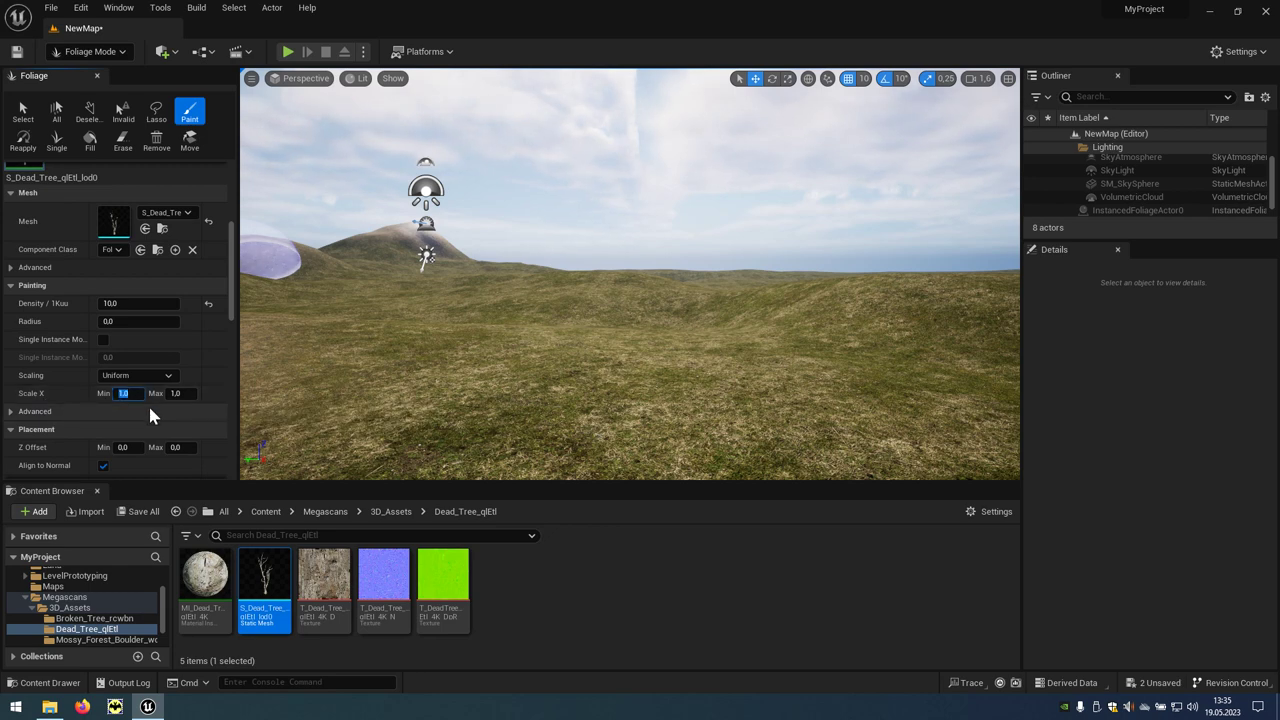
{"action": "type", "text": "20,2"}
{"action": "key", "text": "Return"}
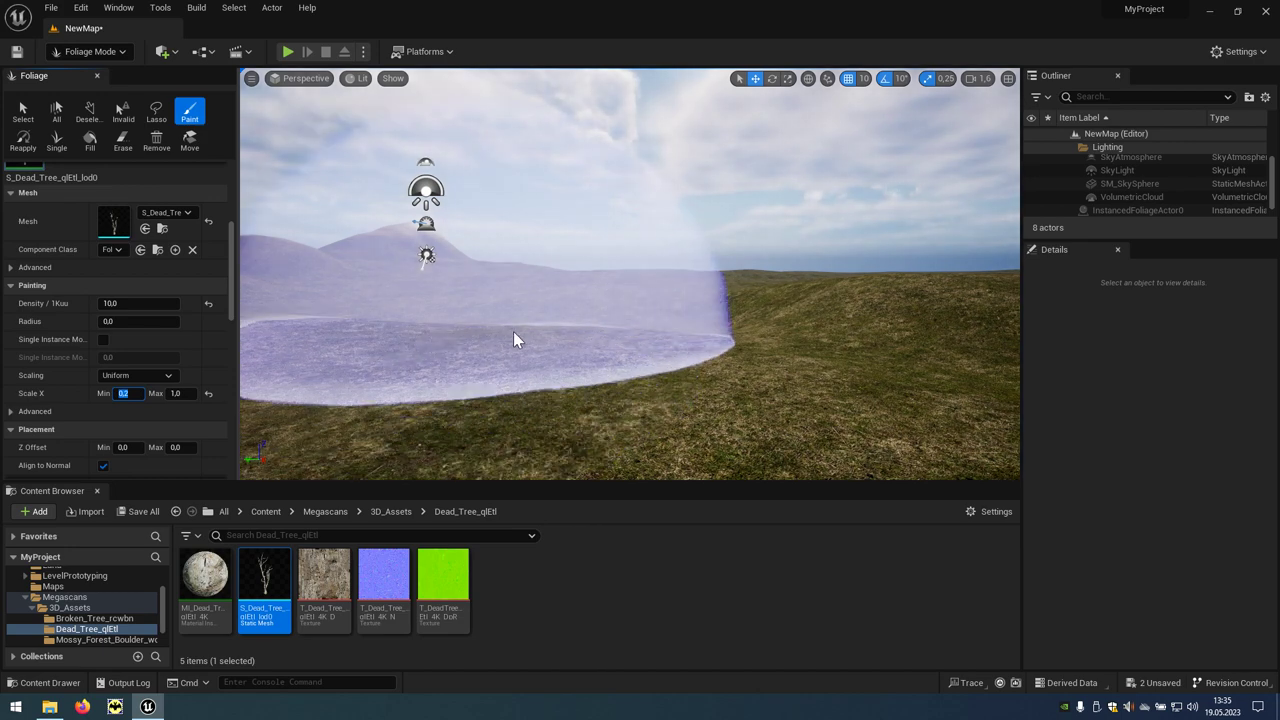
Repaint the variably sized dead trees and walk through the grove in a play test
{"action": "left_click", "coordinate": [573, 325]}
{"action": "mouse_move", "coordinate": [573, 319]}
{"action": "left_mouse_down"}
{"action": "mouse_move", "coordinate": [810, 315]}
{"action": "mouse_move", "coordinate": [561, 362]}
{"action": "mouse_move", "coordinate": [538, 350]}
{"action": "left_mouse_up"}
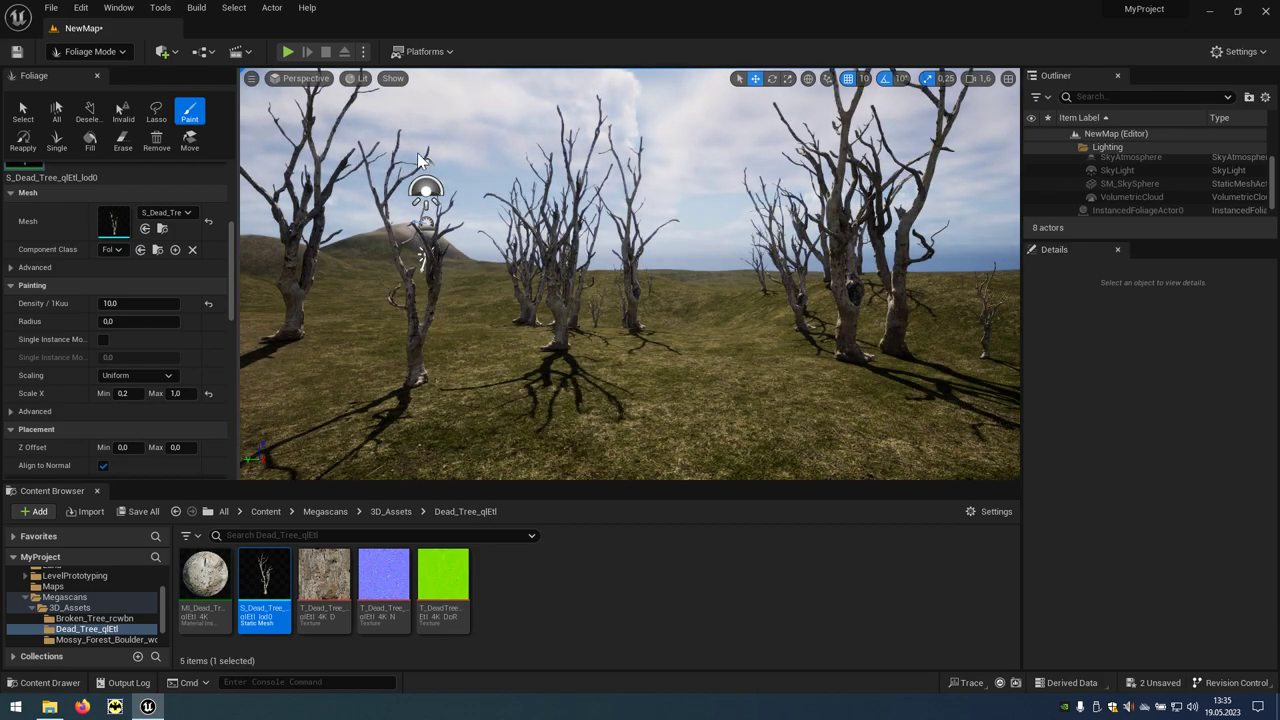
{"action": "left_click", "coordinate": [288, 52]}
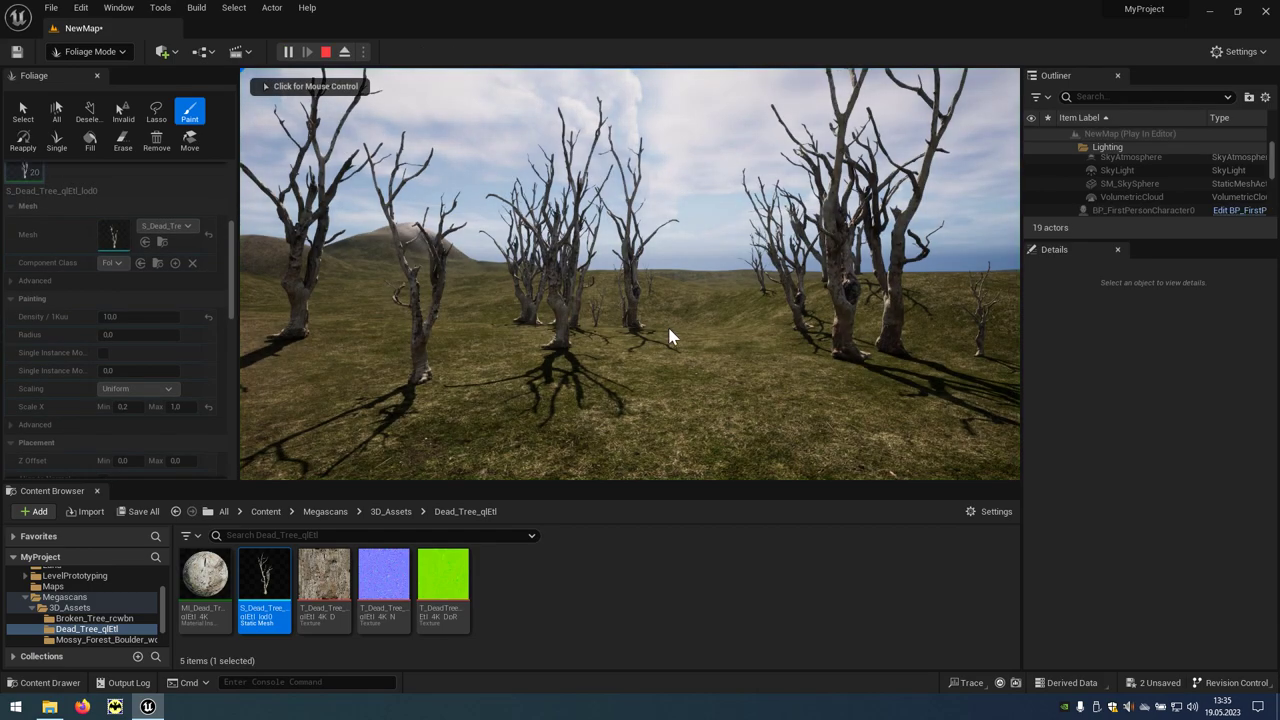
{"action": "key", "text": "w"}
{"action": "key", "text": "w"}
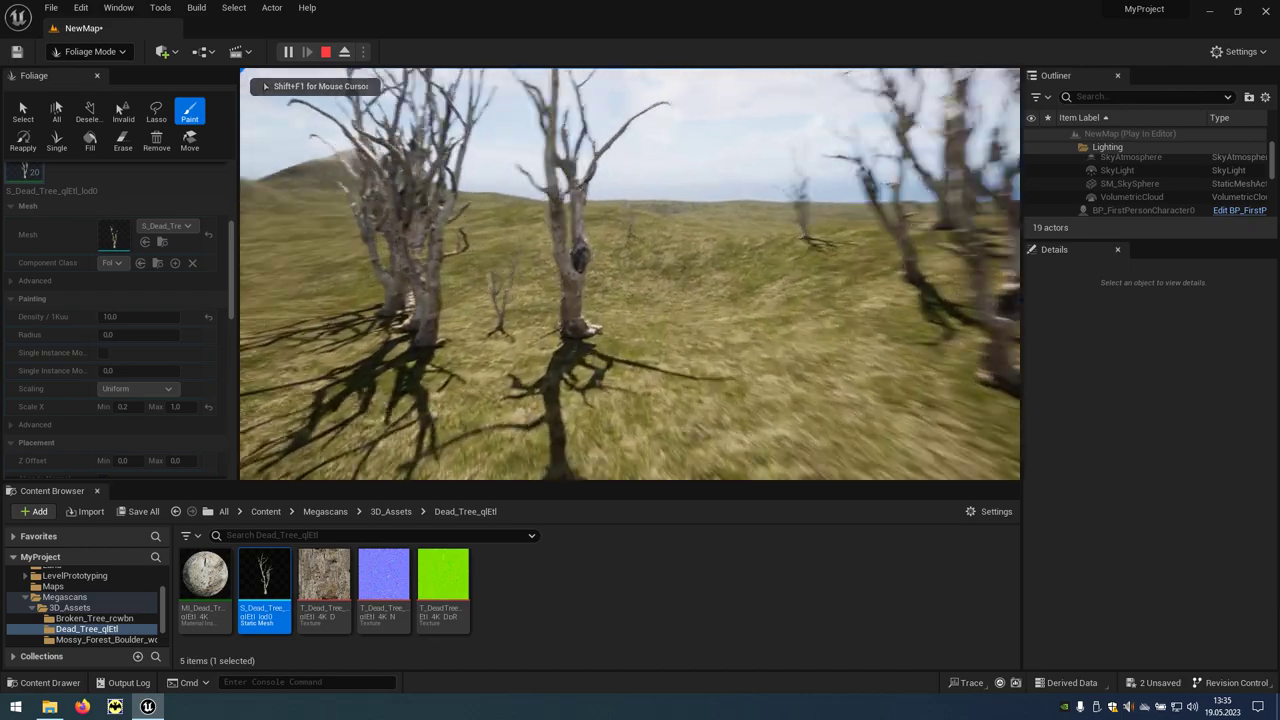
{"action": "key", "text": "w"}
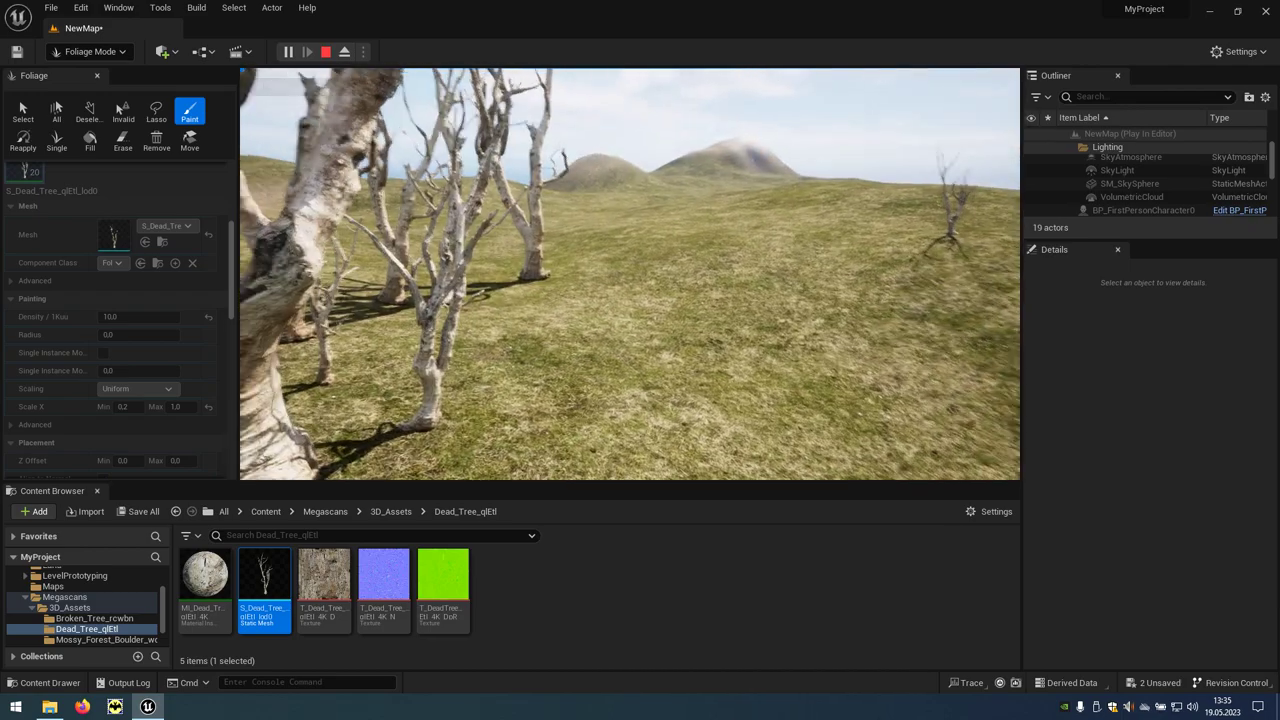
{"action": "key", "text": "w"}
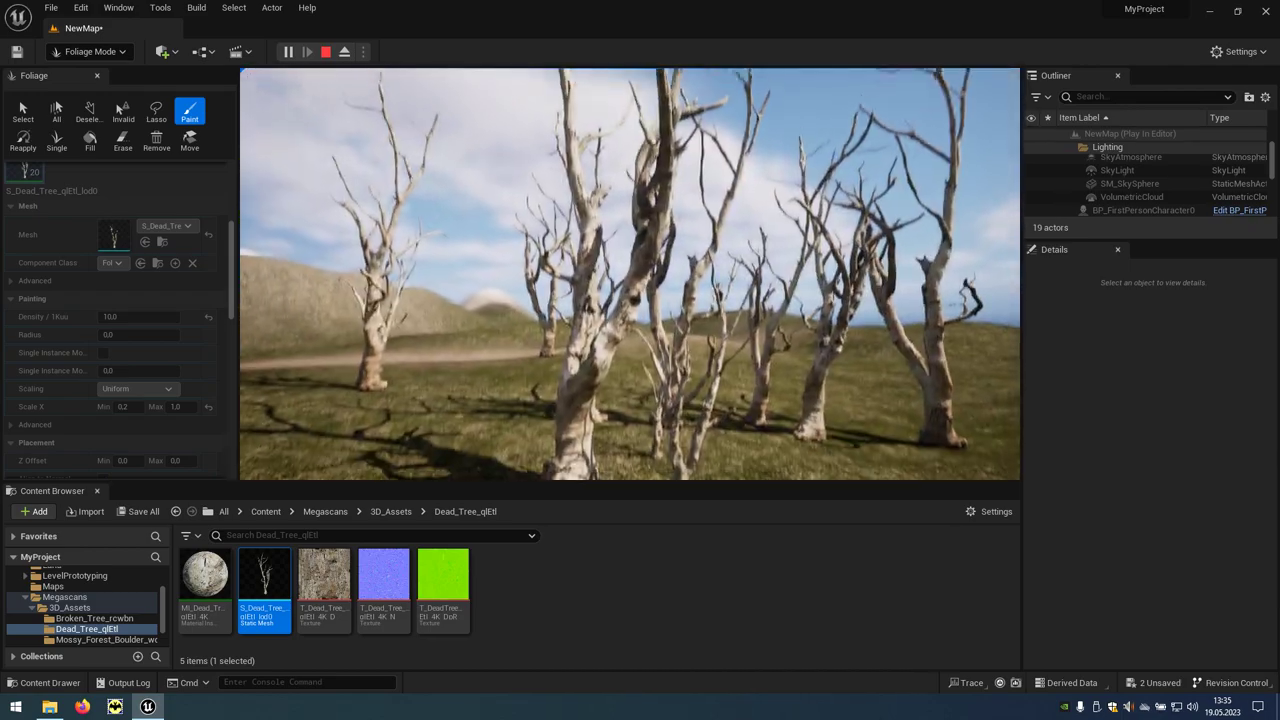
{"action": "key", "text": "w"}
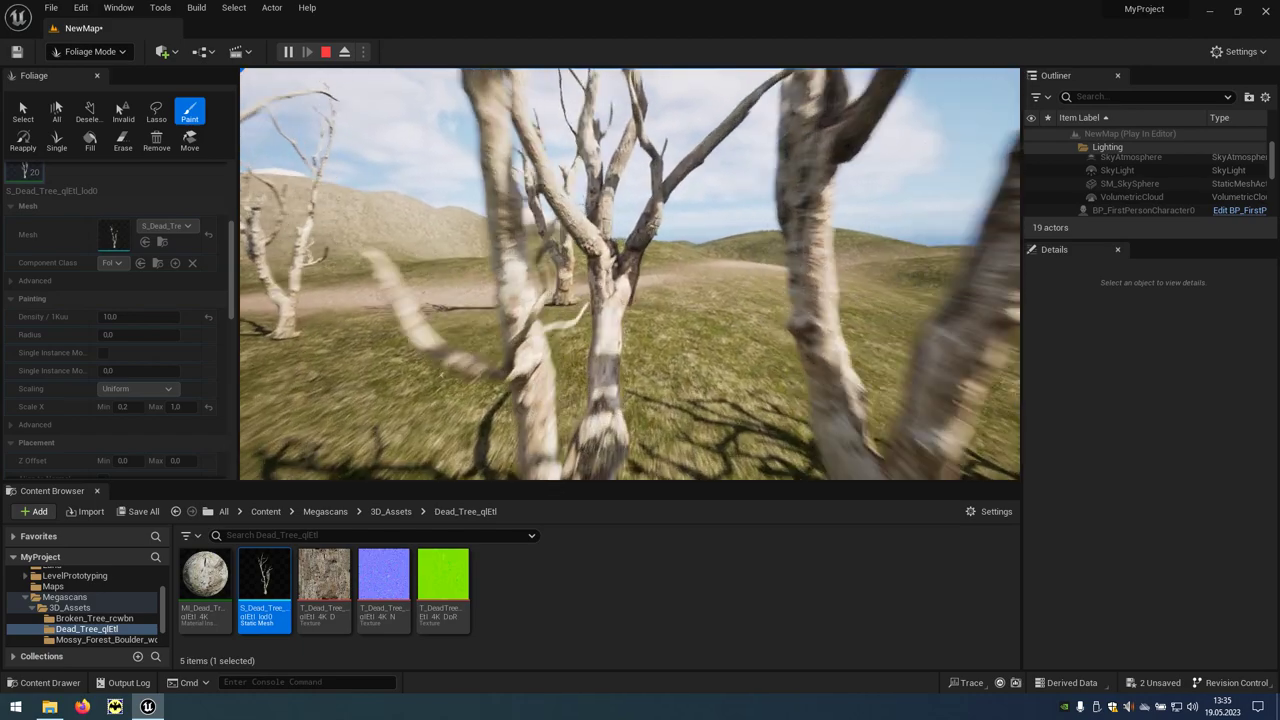
{"action": "key", "text": "w"}
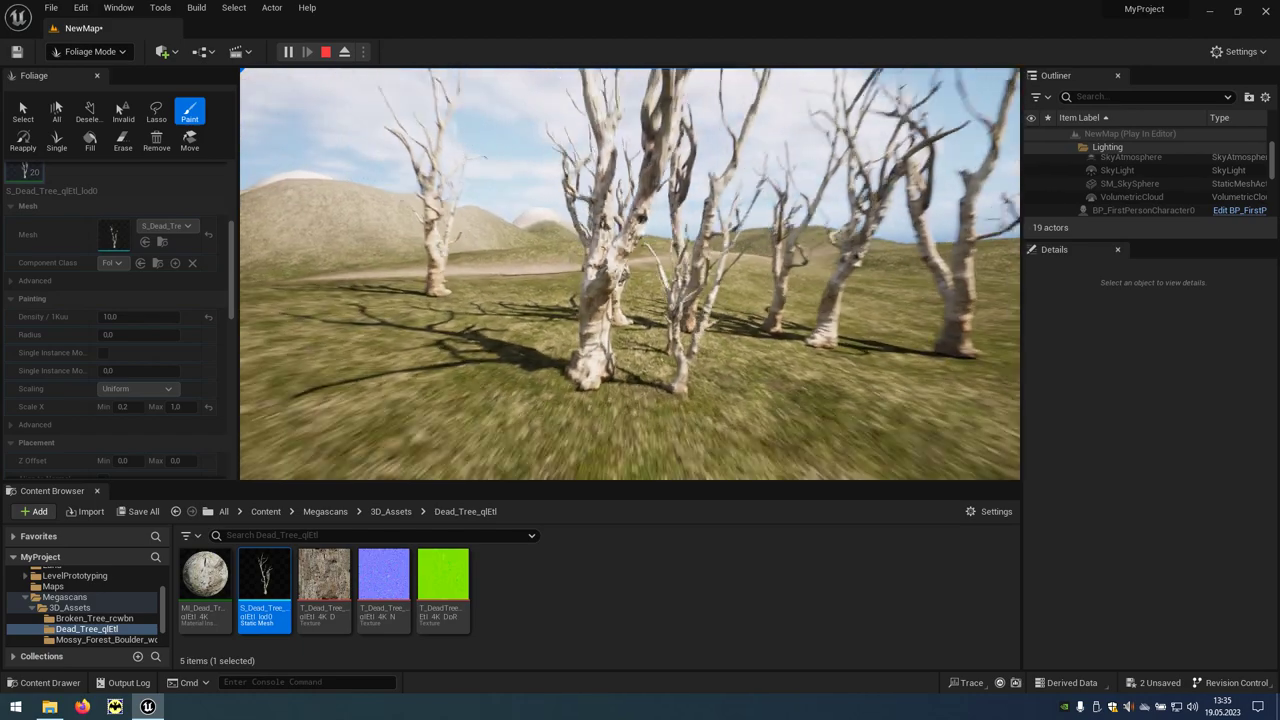
{"action": "key", "text": "Escape"}
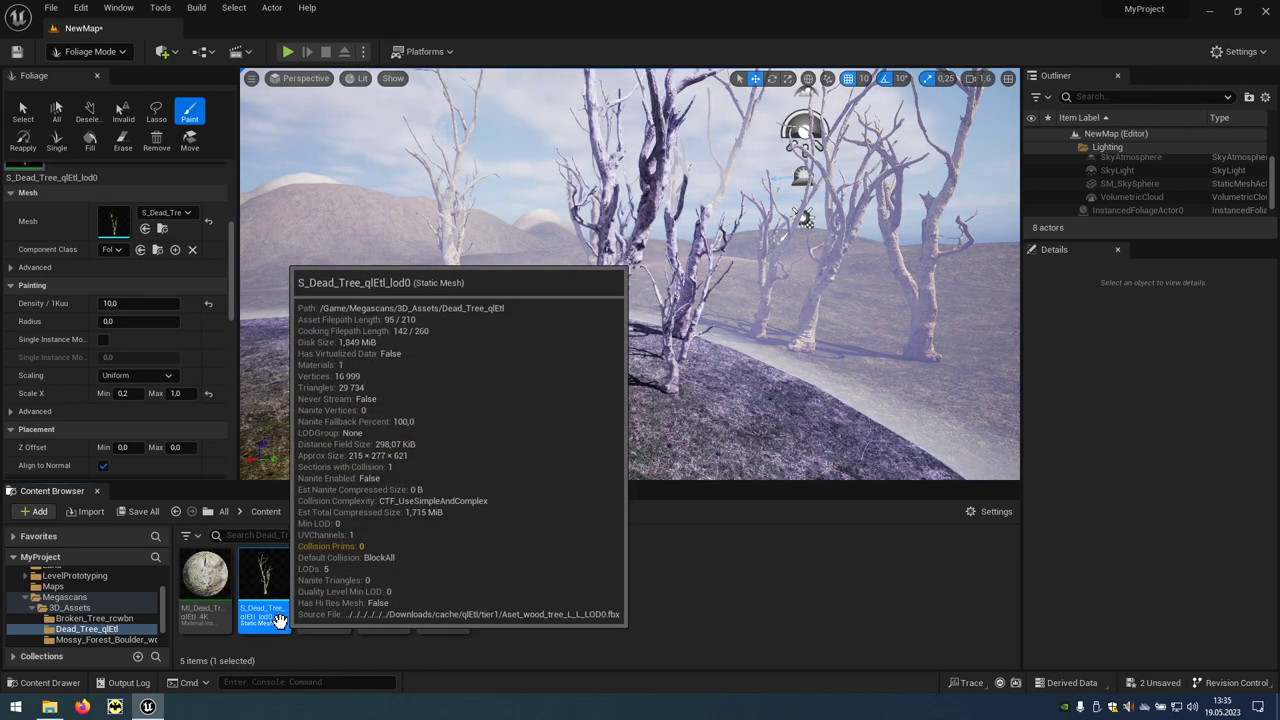
Open S_Dead_Tree_qlEtl_lod0, show Simple Collision, and add a capsule simplified collision
{"action": "double_click", "coordinate": [278, 622]}
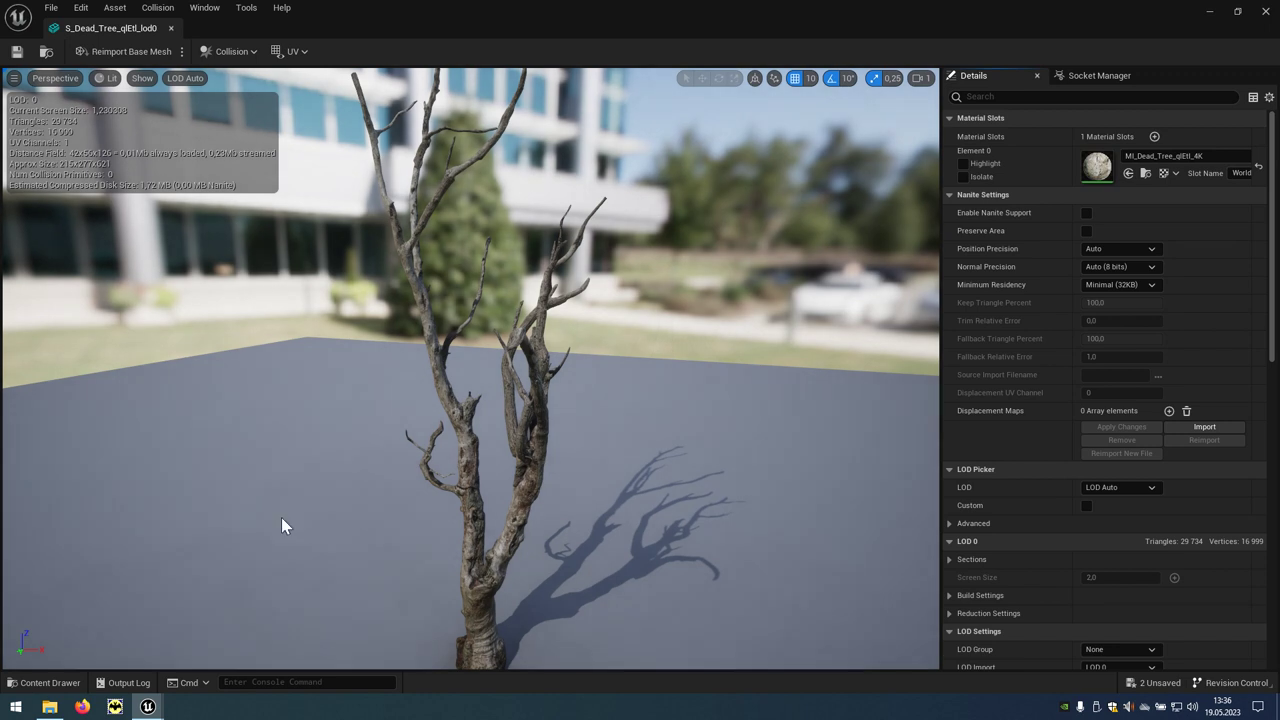
{"action": "left_click", "coordinate": [143, 79]}
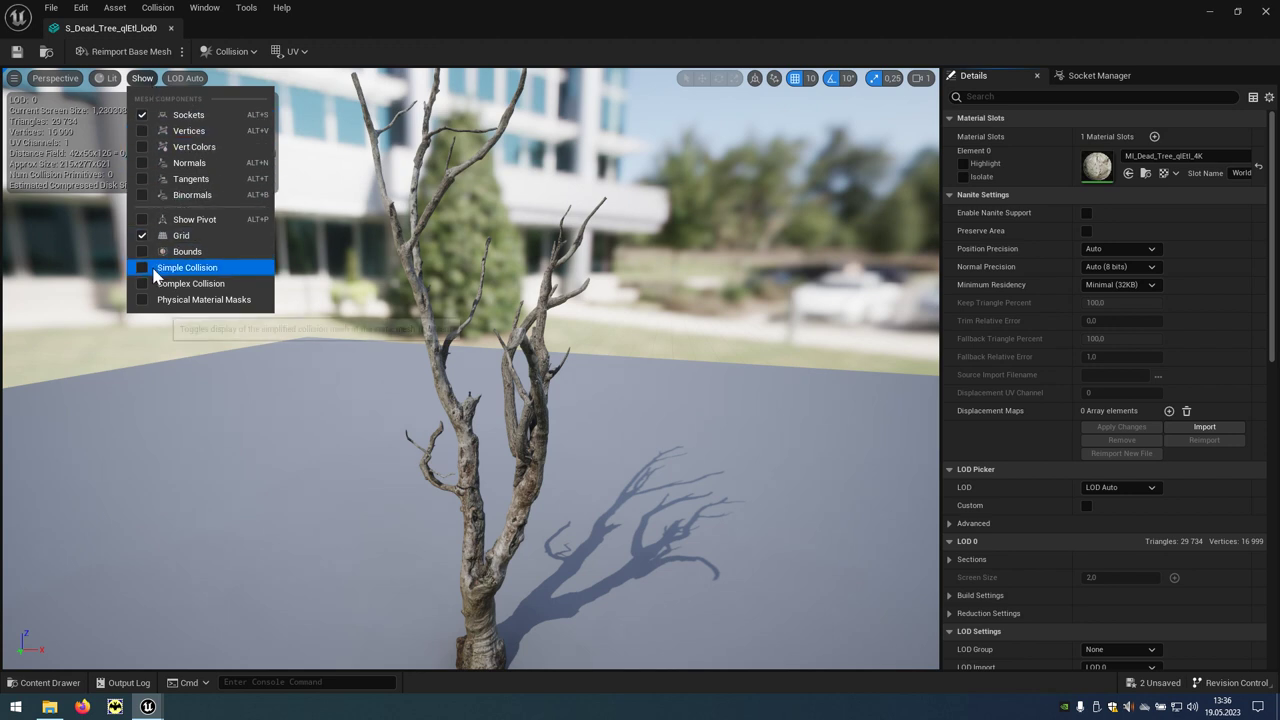
{"action": "left_click", "coordinate": [241, 268]}
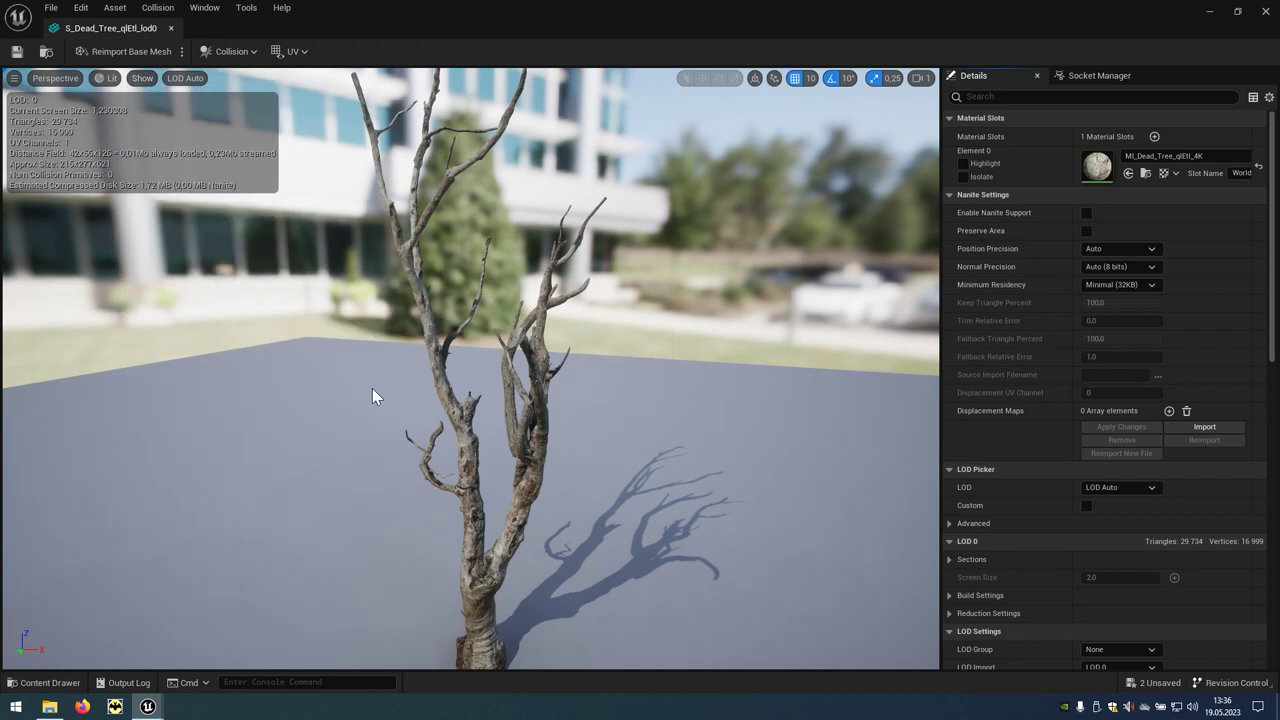
{"action": "left_click_drag", "start_coordinate": [372, 390], "coordinate": [400, 360]}
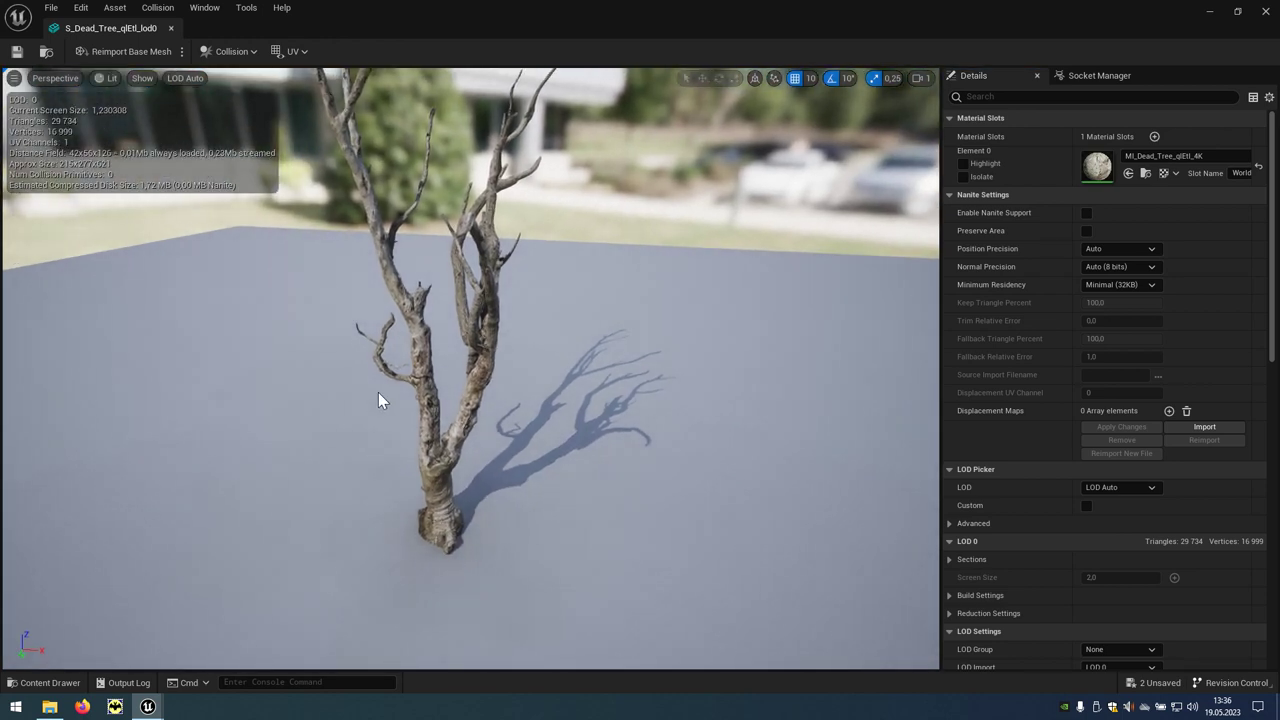
{"action": "left_click", "coordinate": [256, 53]}
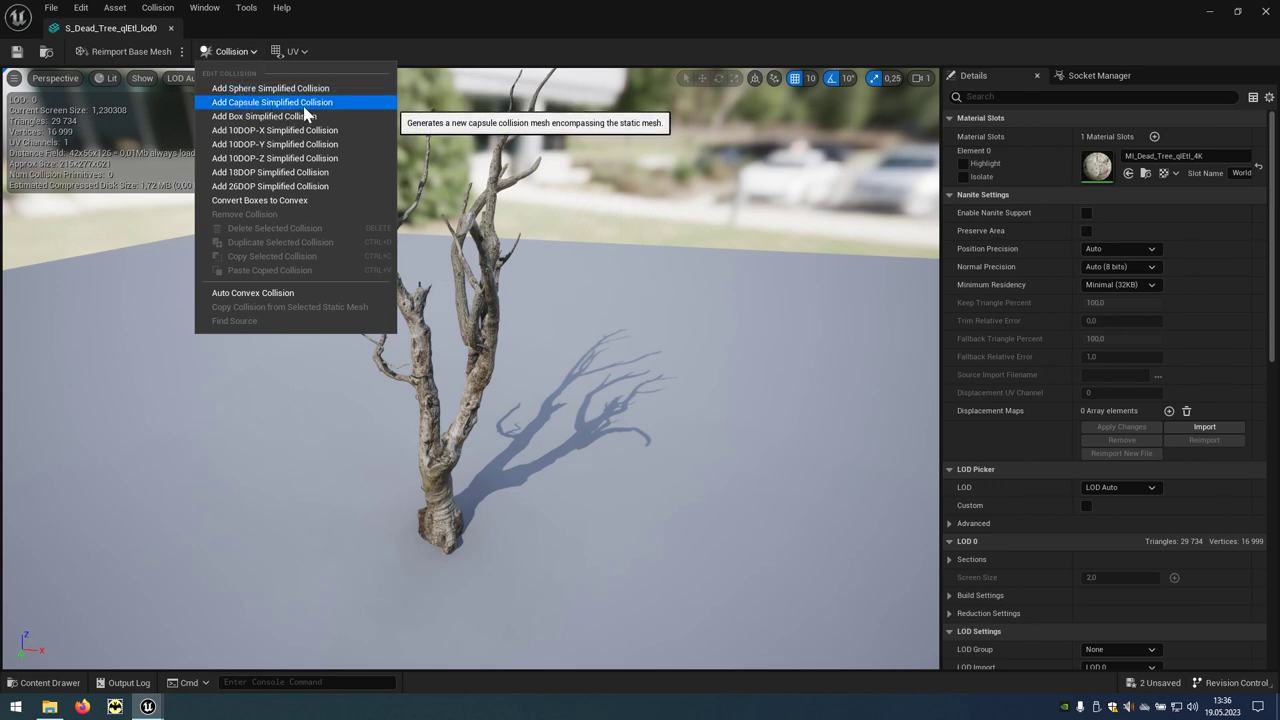
{"action": "left_click", "coordinate": [340, 104]}
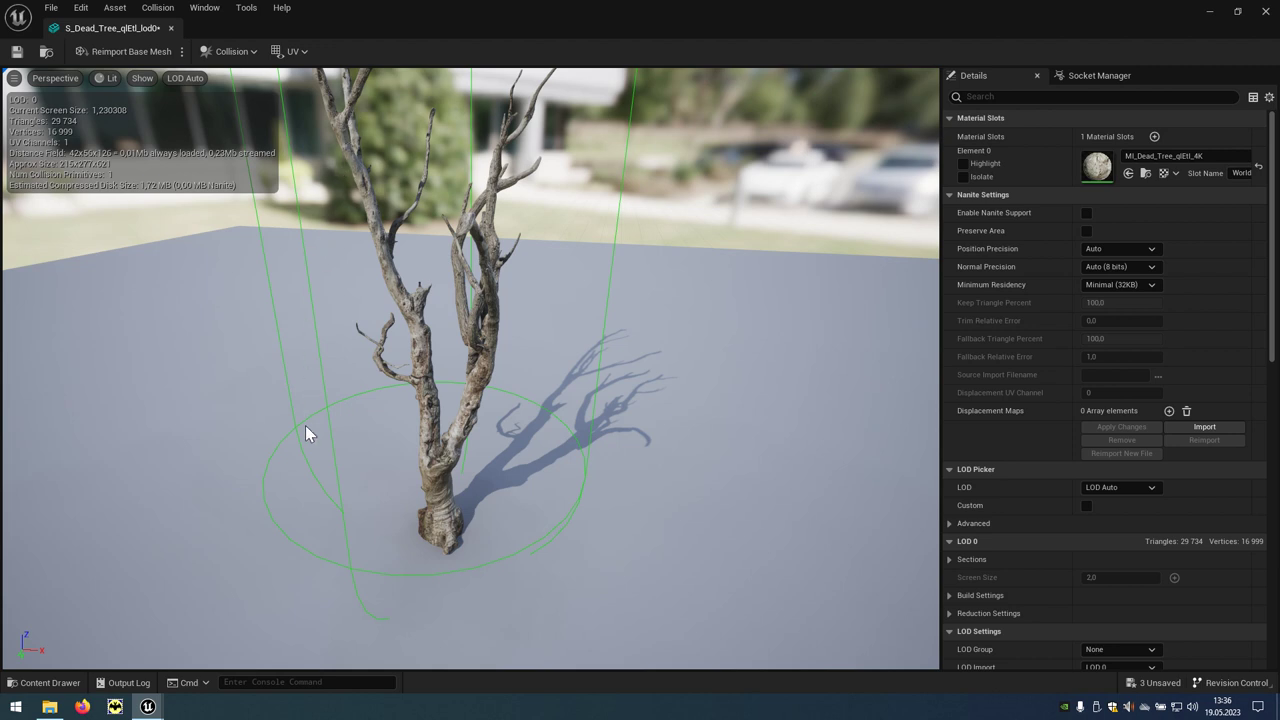
Scale the collision capsule down to hug the dead tree's trunk, with grid snapping off
{"action": "left_click", "coordinate": [337, 478]}
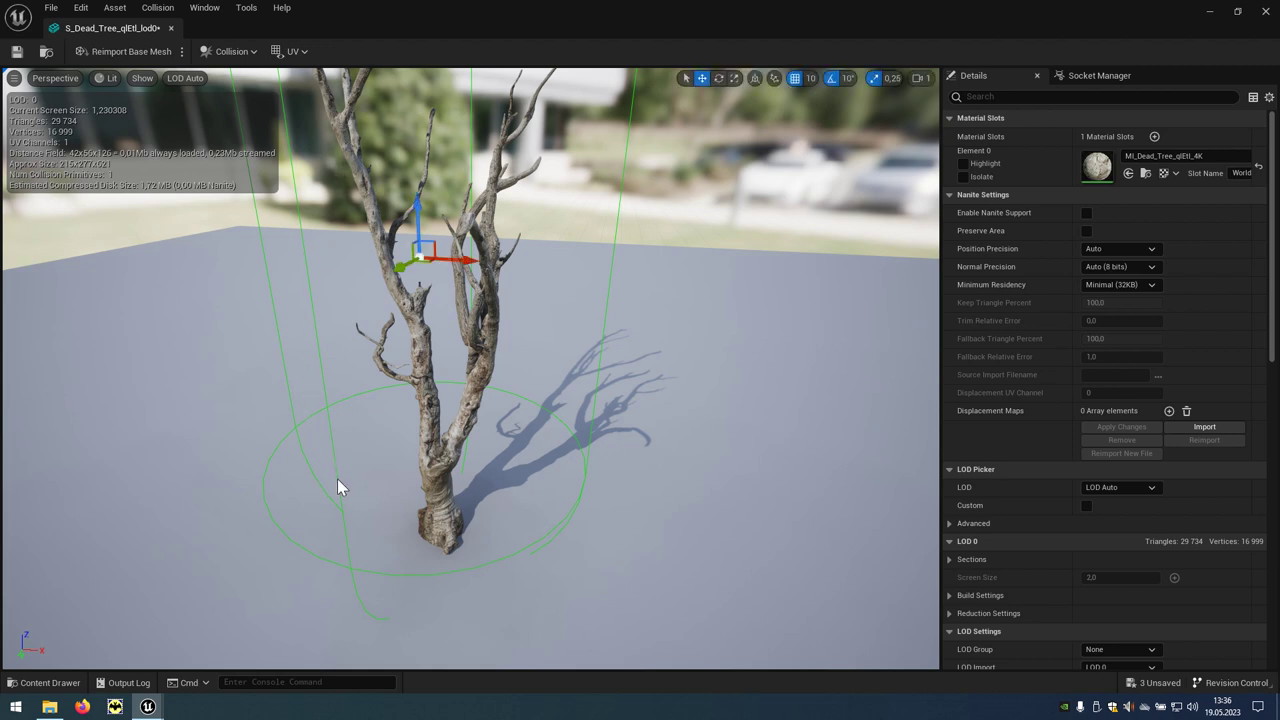
{"action": "key", "text": "e"}
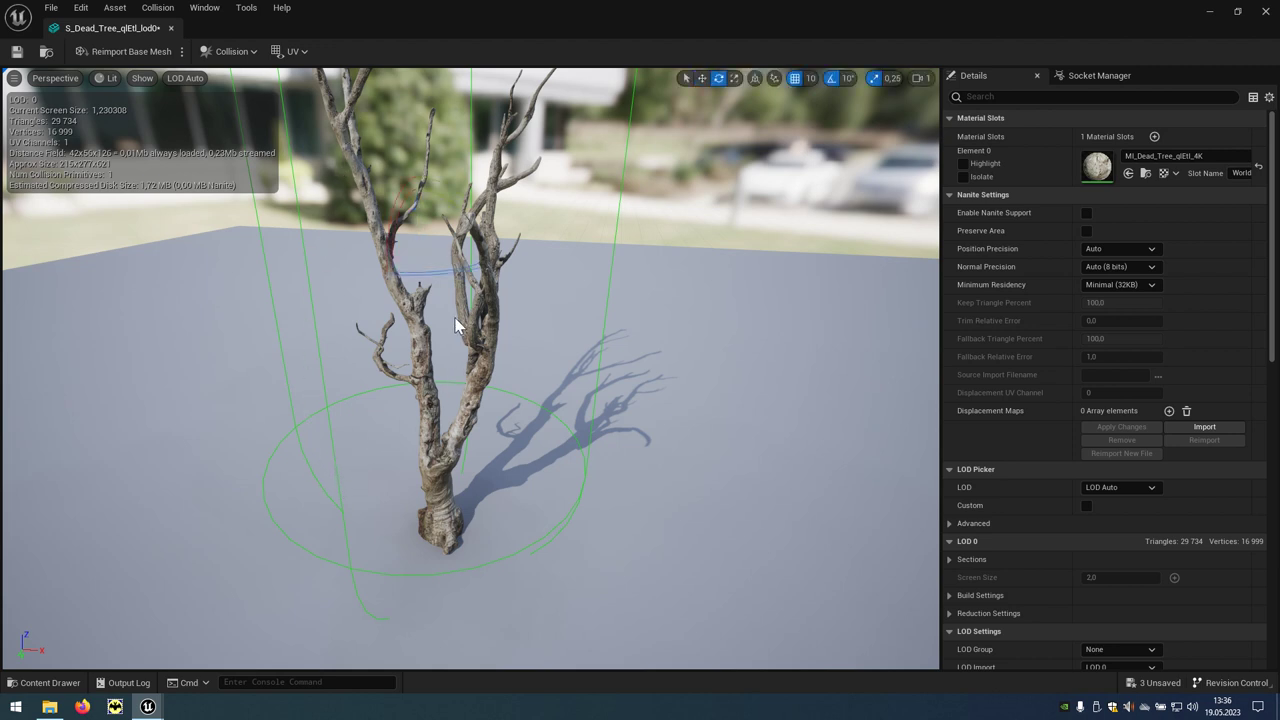
{"action": "key", "text": "r"}
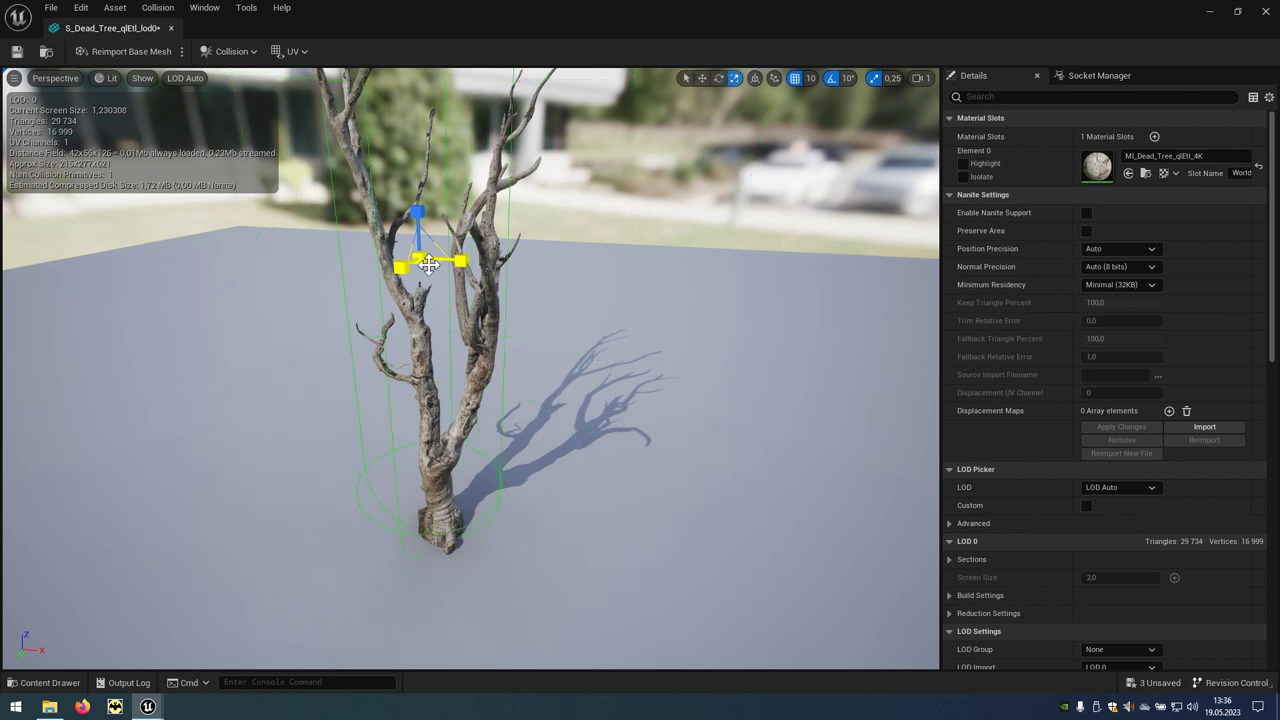
{"action": "left_click_drag", "start_coordinate": [418, 258], "coordinate": [490, 274]}
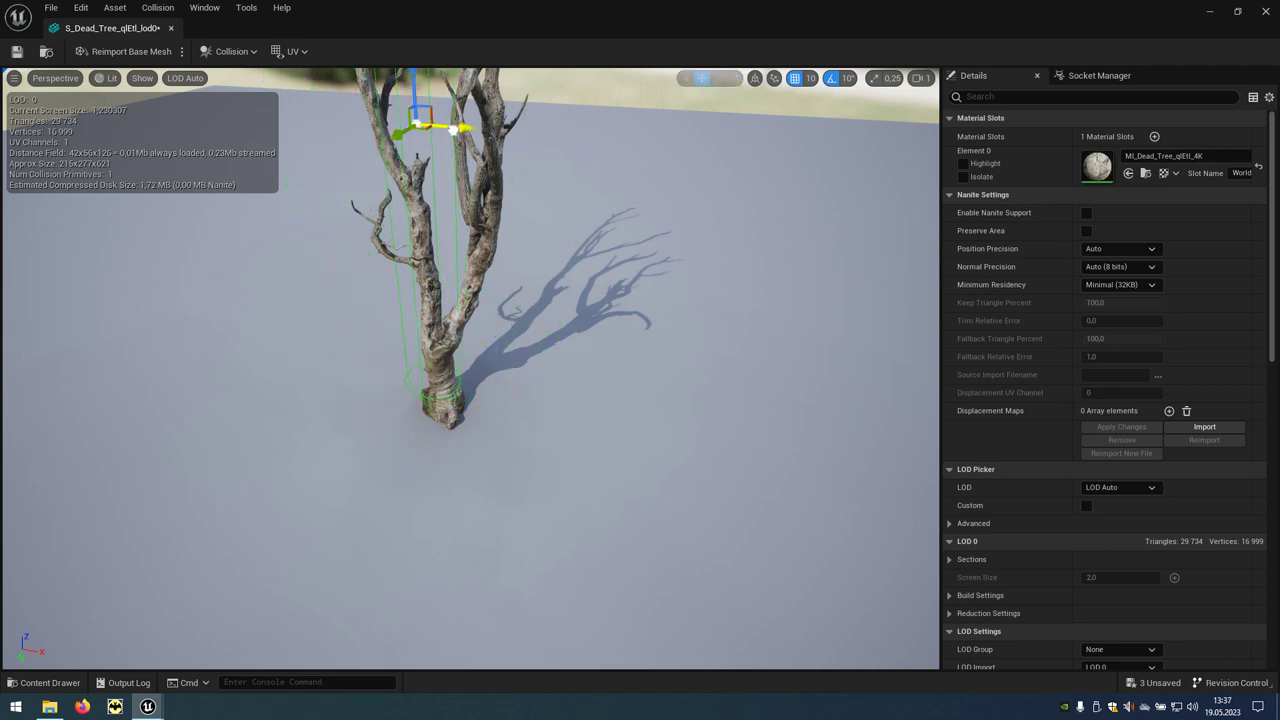
{"action": "left_click_drag", "start_coordinate": [530, 238], "coordinate": [575, 246]}
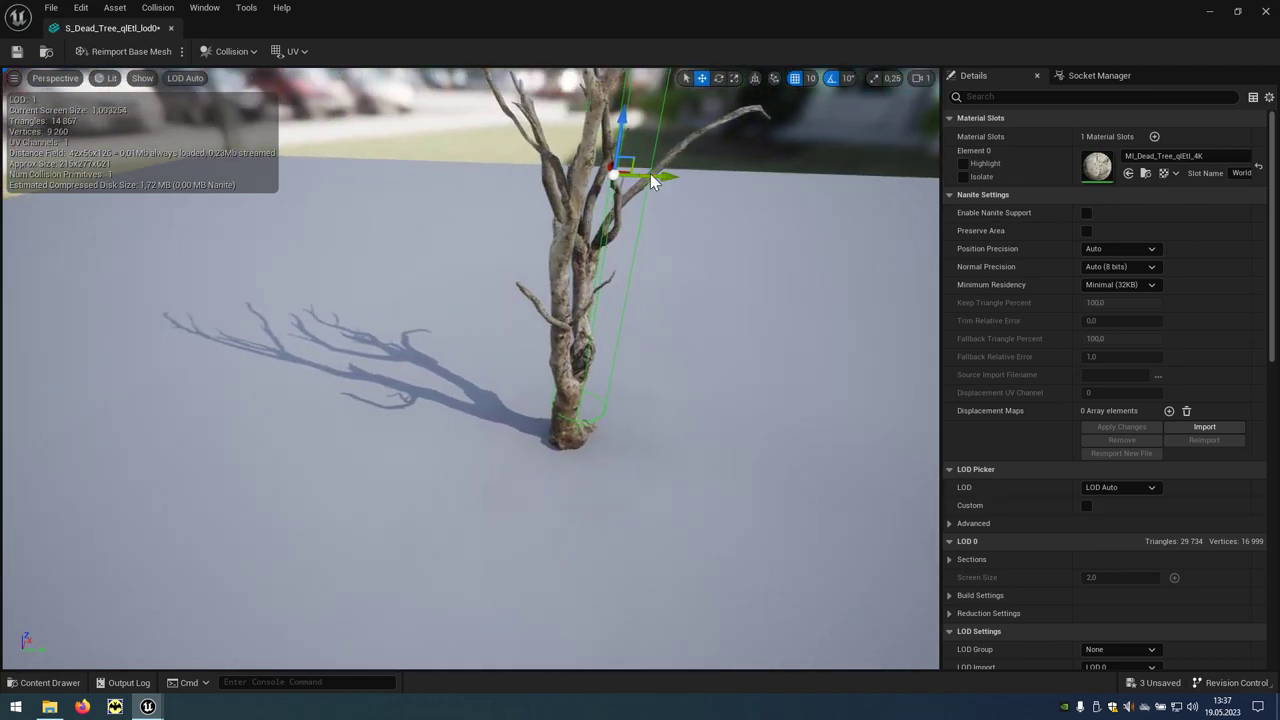
{"action": "left_click", "coordinate": [794, 78]}
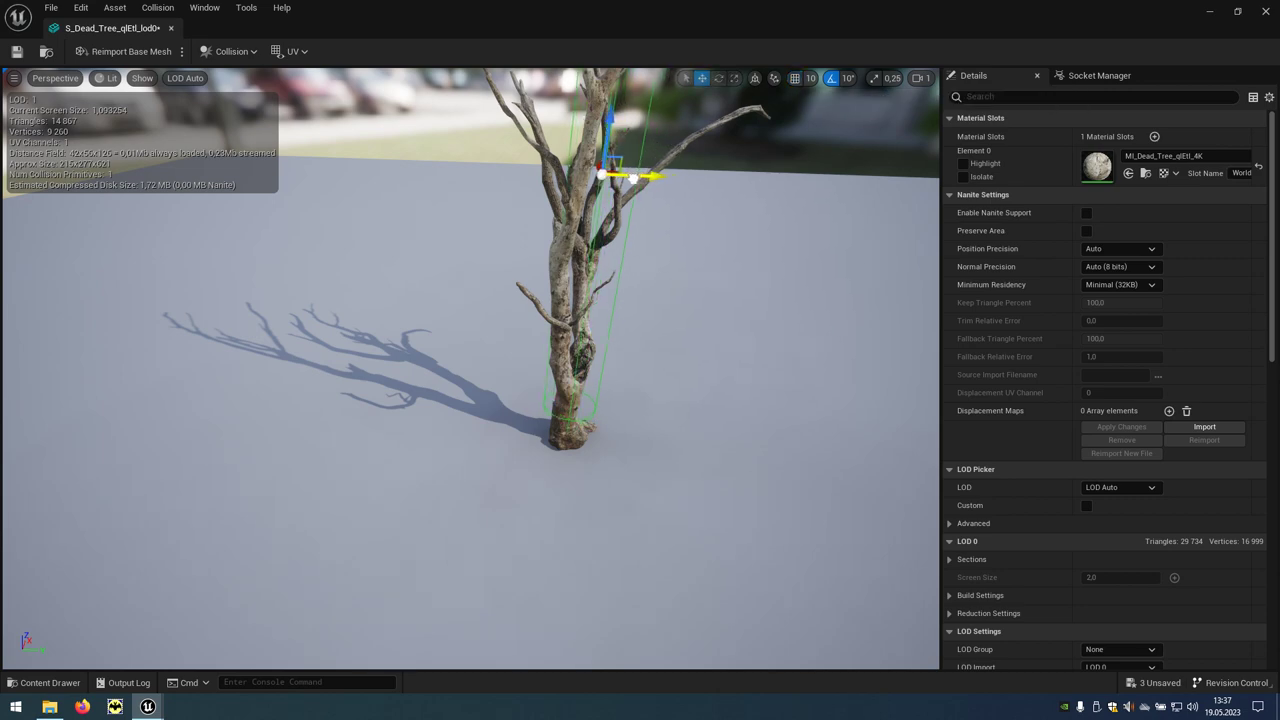
Check the capsule from several angles, then close the dead tree mesh editor
{"action": "left_click_drag", "start_coordinate": [546, 211], "coordinate": [473, 222]}
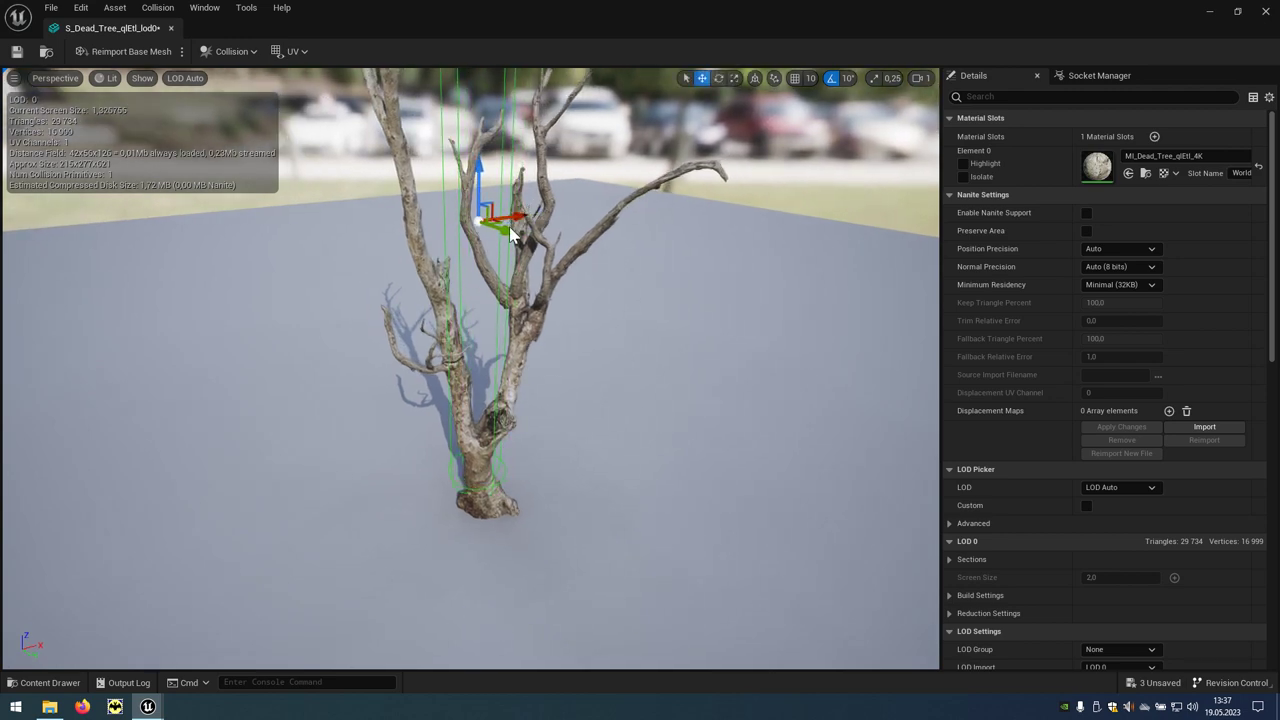
{"action": "left_click_drag", "start_coordinate": [510, 233], "coordinate": [430, 240]}
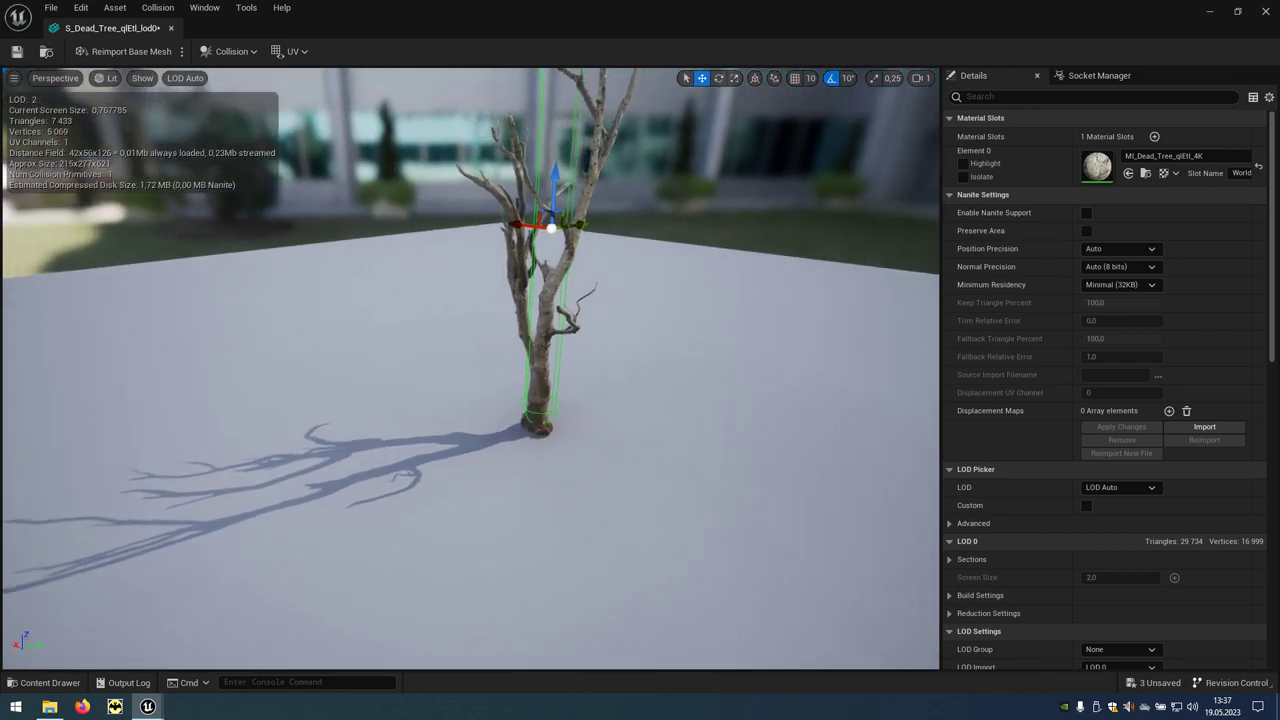
{"action": "left_click_drag", "start_coordinate": [510, 240], "coordinate": [513, 242]}
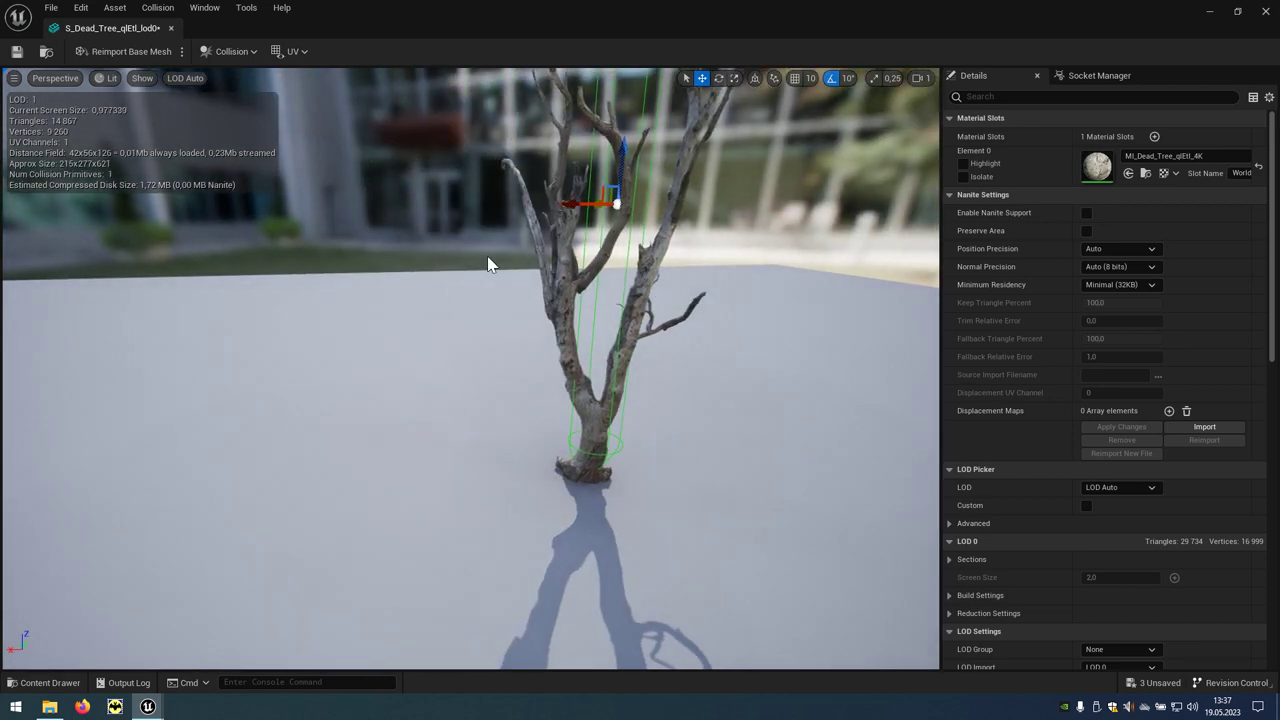
{"action": "left_click", "coordinate": [1266, 12]}
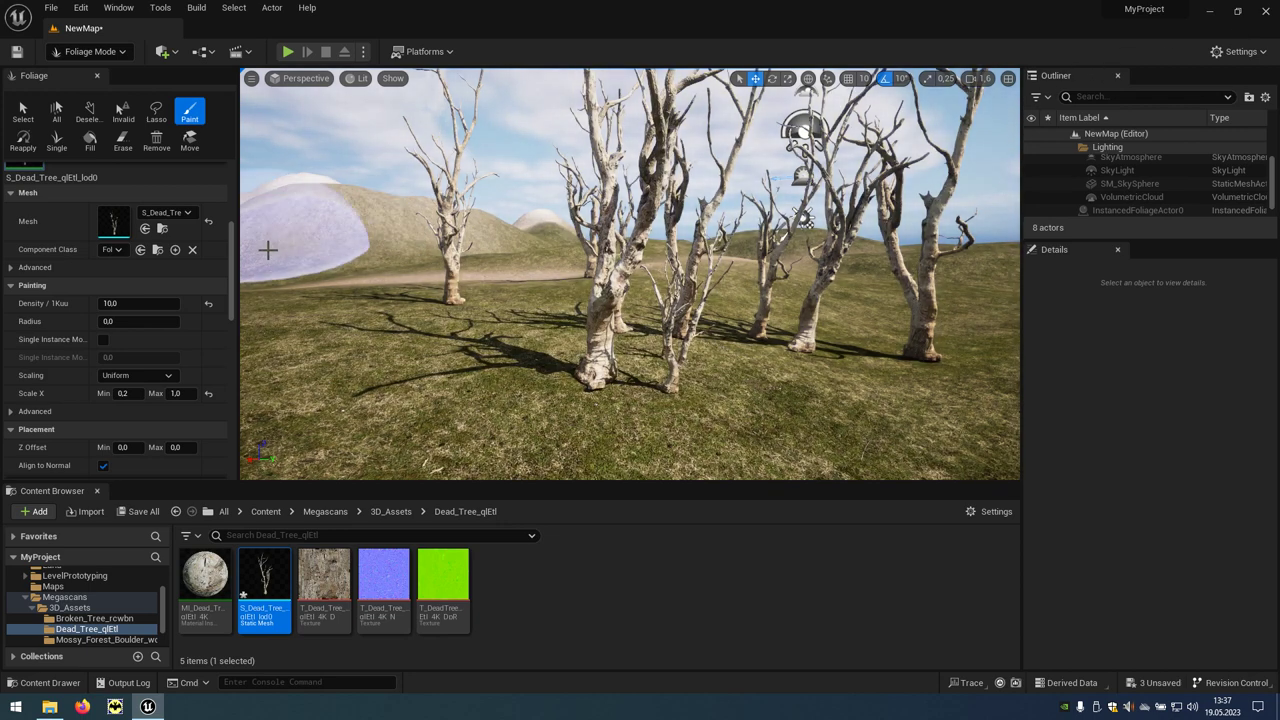
Set the dead tree foliage Collision Presets to BlockAll
{"action": "left_click_drag", "start_coordinate": [231, 265], "coordinate": [231, 378]}
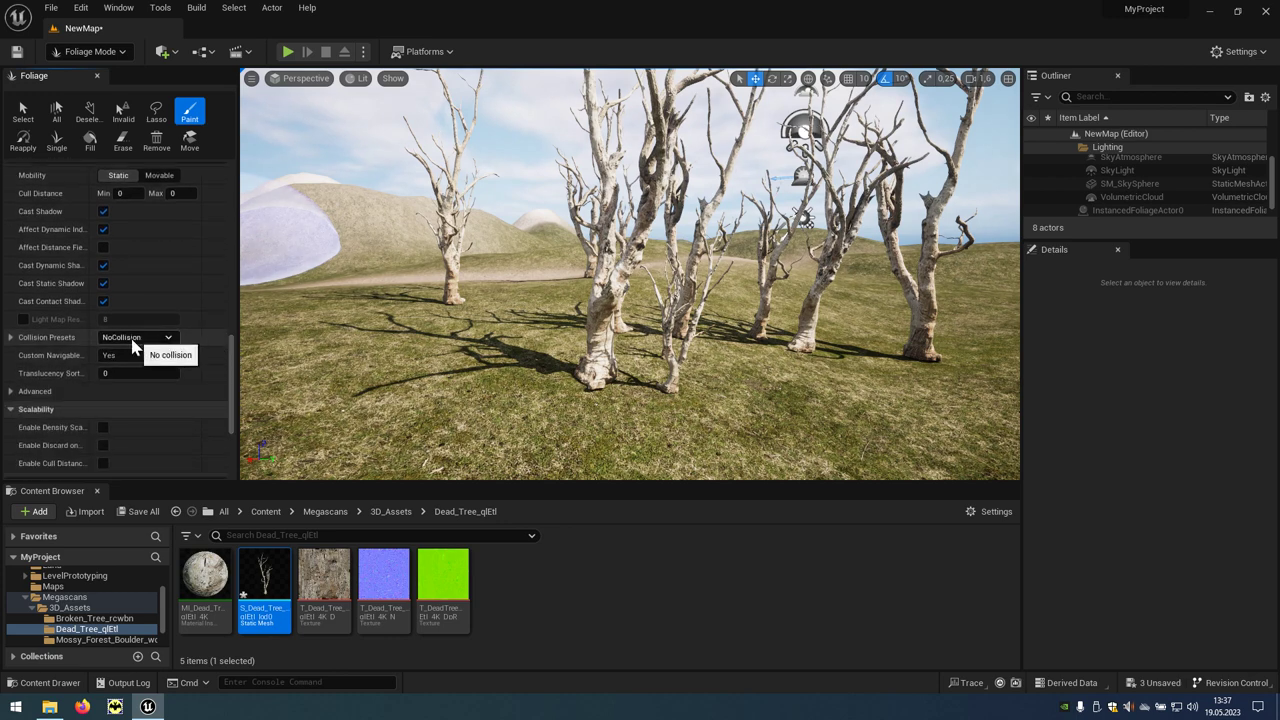
{"action": "left_click", "coordinate": [168, 340]}
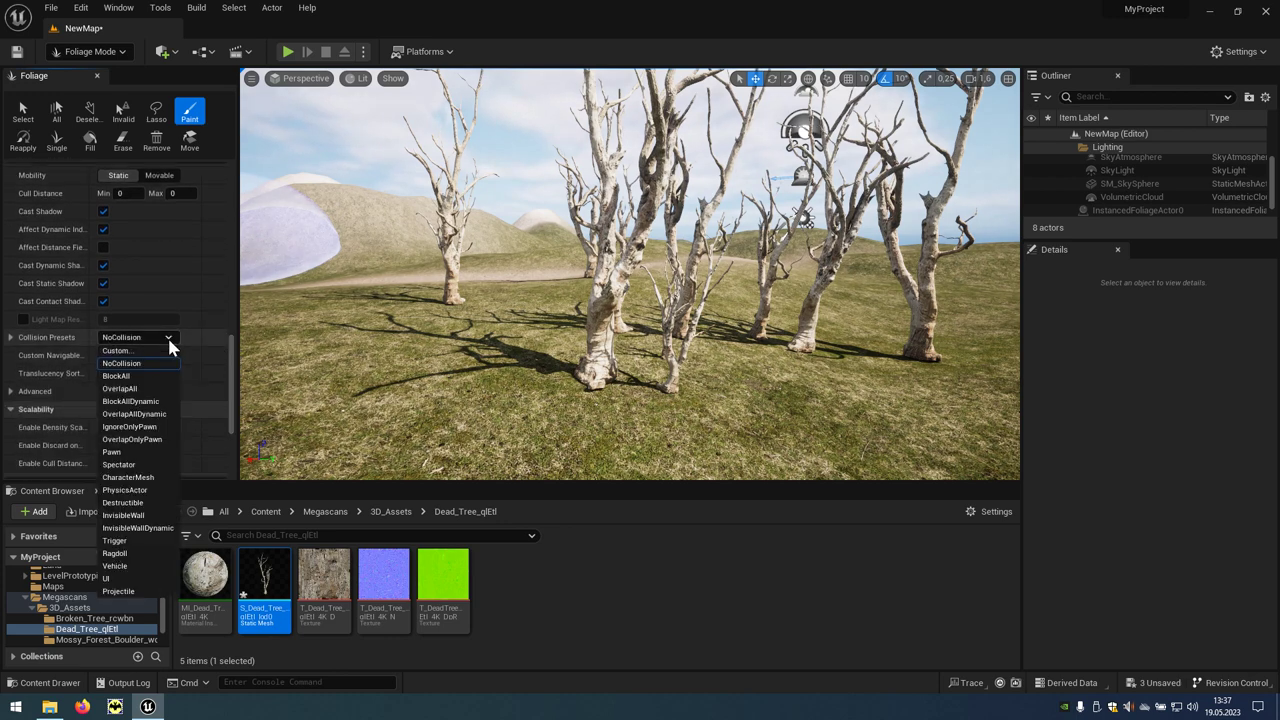
{"action": "left_click", "coordinate": [115, 376]}
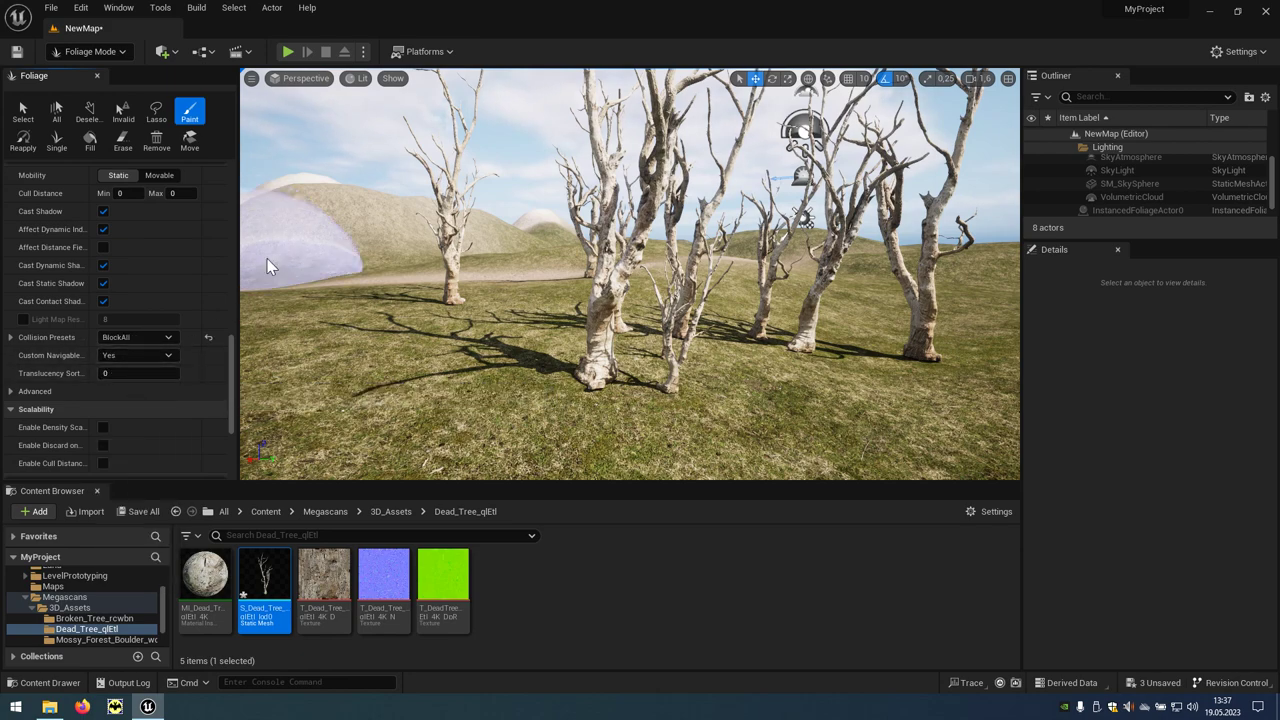
Play-test walking into the dead trees to confirm they block the player
{"action": "left_click", "coordinate": [288, 52]}
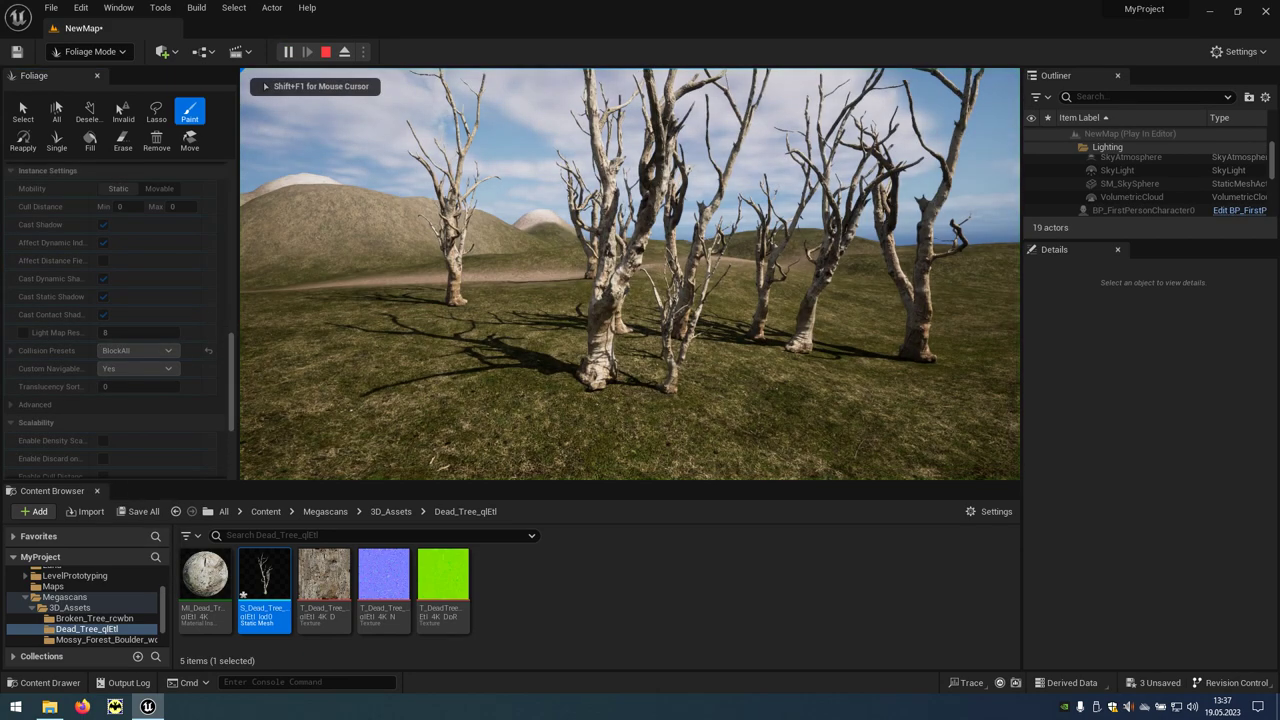
{"action": "key", "text": "w"}
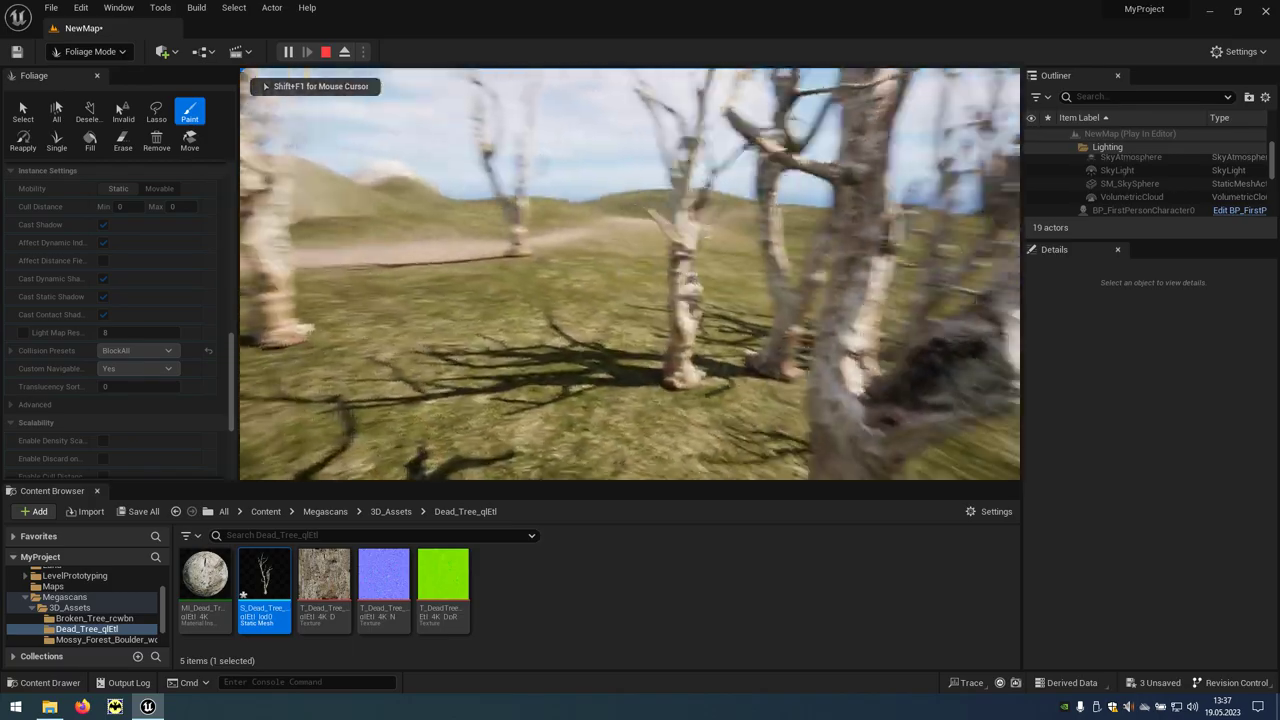
{"action": "key", "text": "s"}
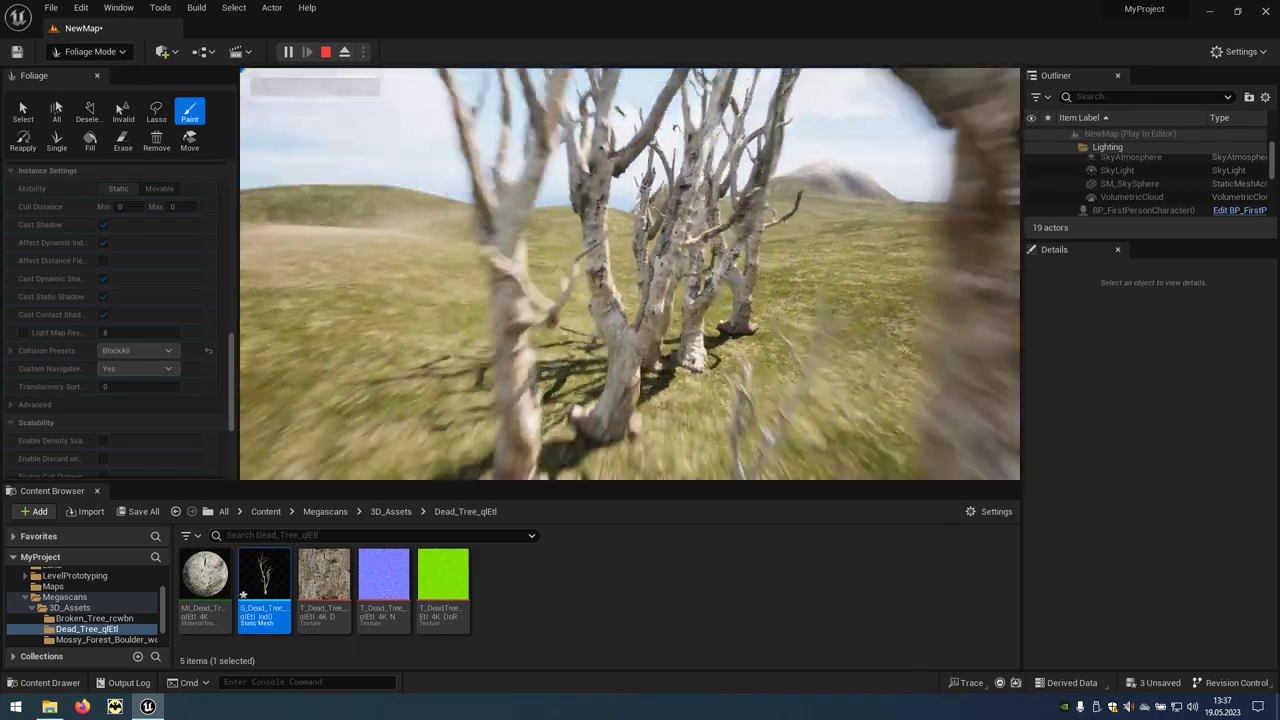
{"action": "key", "text": "w"}
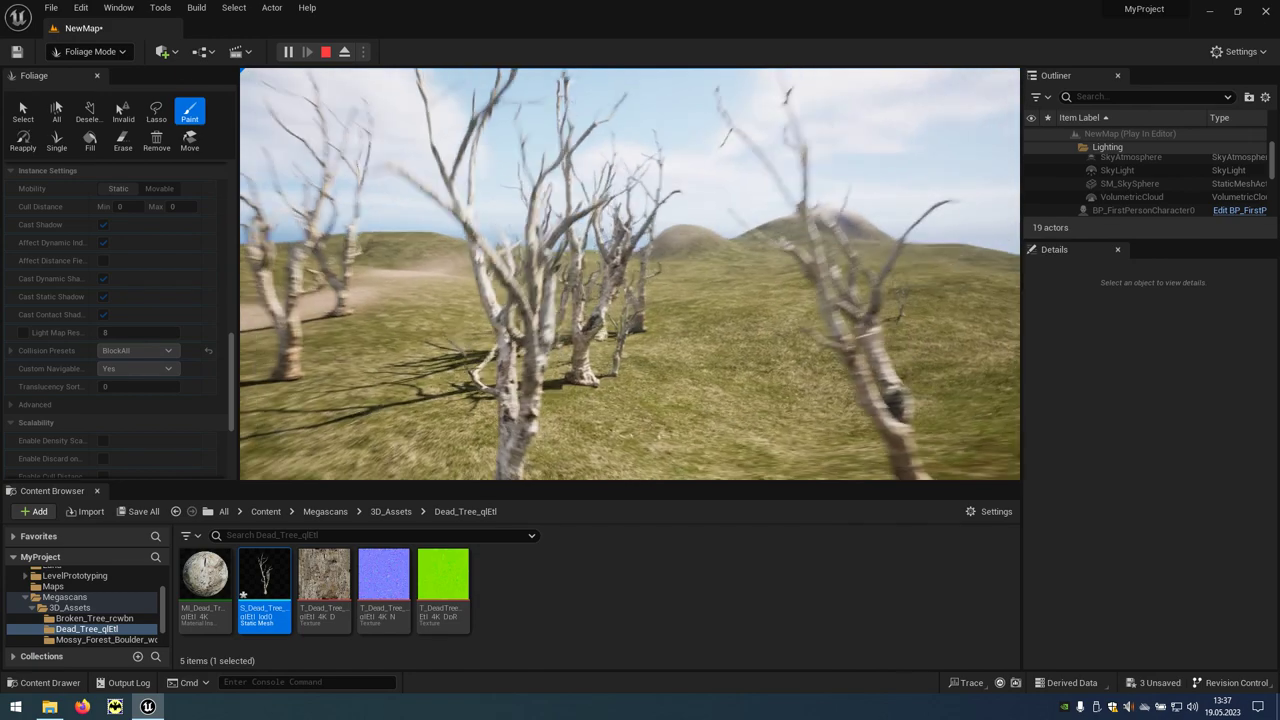
{"action": "key", "text": "Escape"}
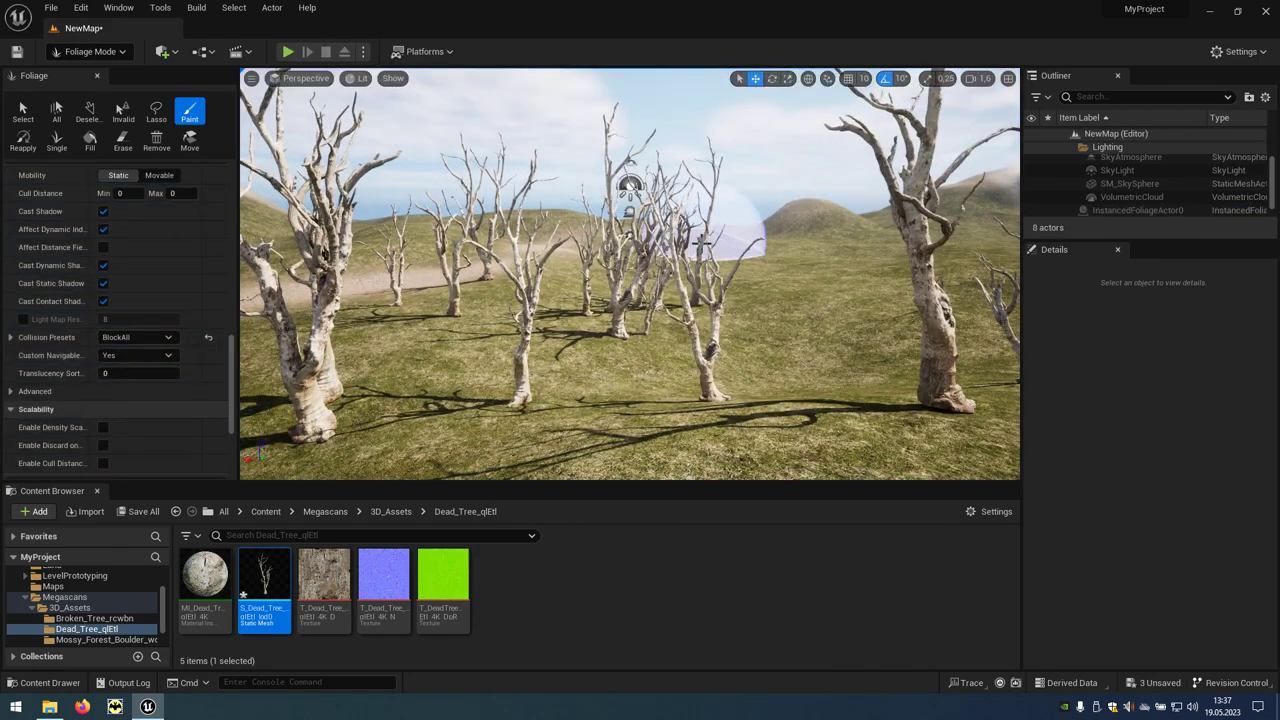
Erase the painted dead trees and add the Mossy_Forest_Boulder mesh to the Foliage palette
{"action": "left_click", "coordinate": [122, 140]}
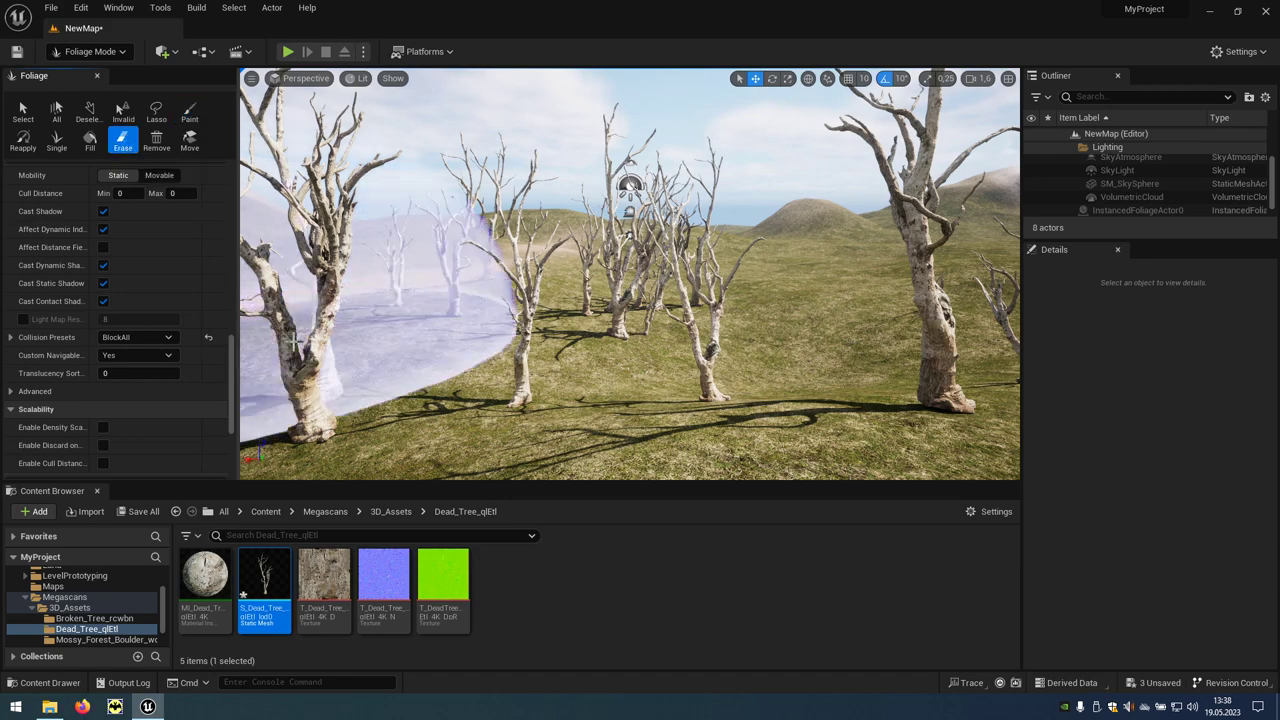
{"action": "mouse_move", "coordinate": [349, 371]}
{"action": "left_mouse_down"}
{"action": "mouse_move", "coordinate": [768, 341]}
{"action": "mouse_move", "coordinate": [546, 271]}
{"action": "left_mouse_up"}
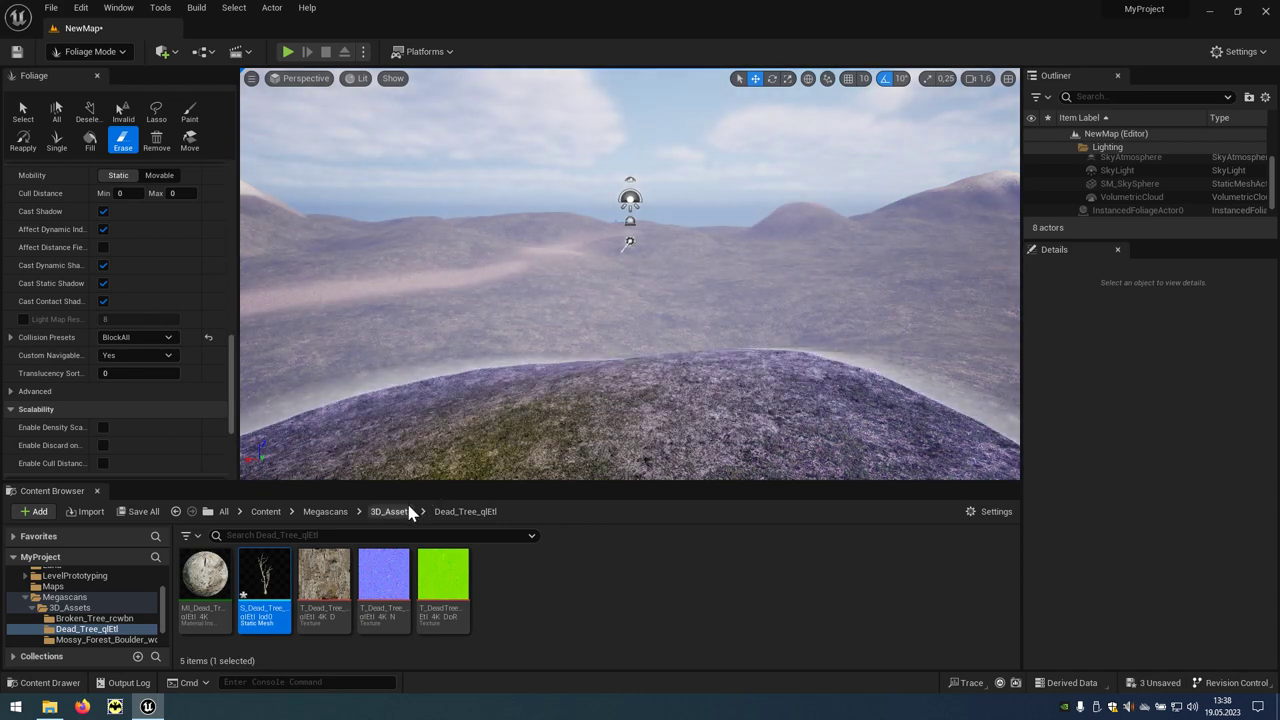
{"action": "left_click", "coordinate": [399, 514]}
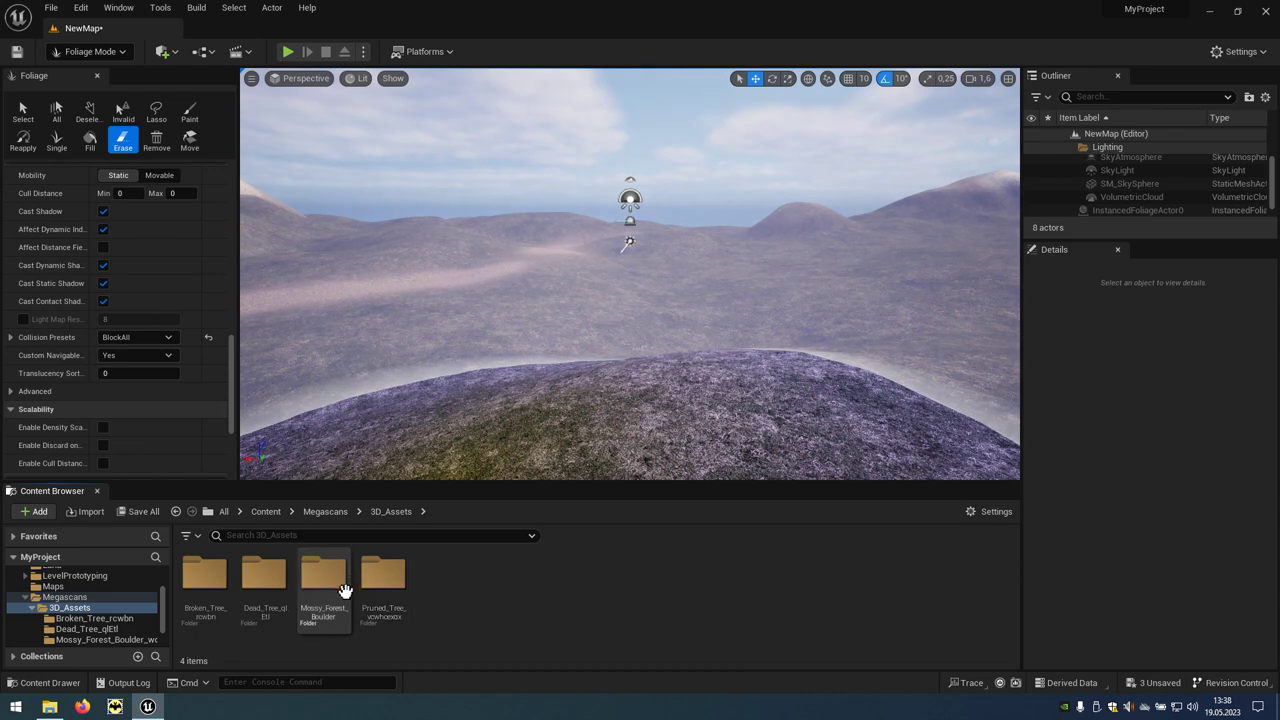
{"action": "double_click", "coordinate": [330, 622]}
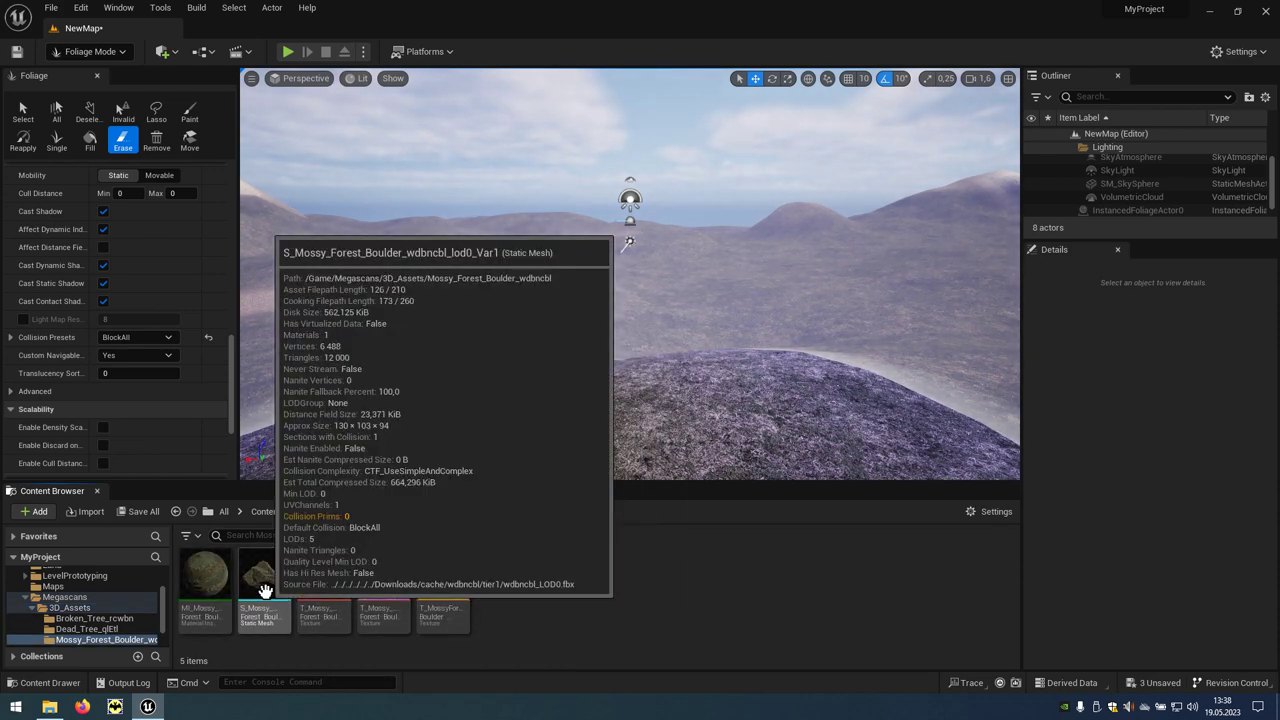
{"action": "left_click_drag", "start_coordinate": [231, 426], "coordinate": [229, 171]}
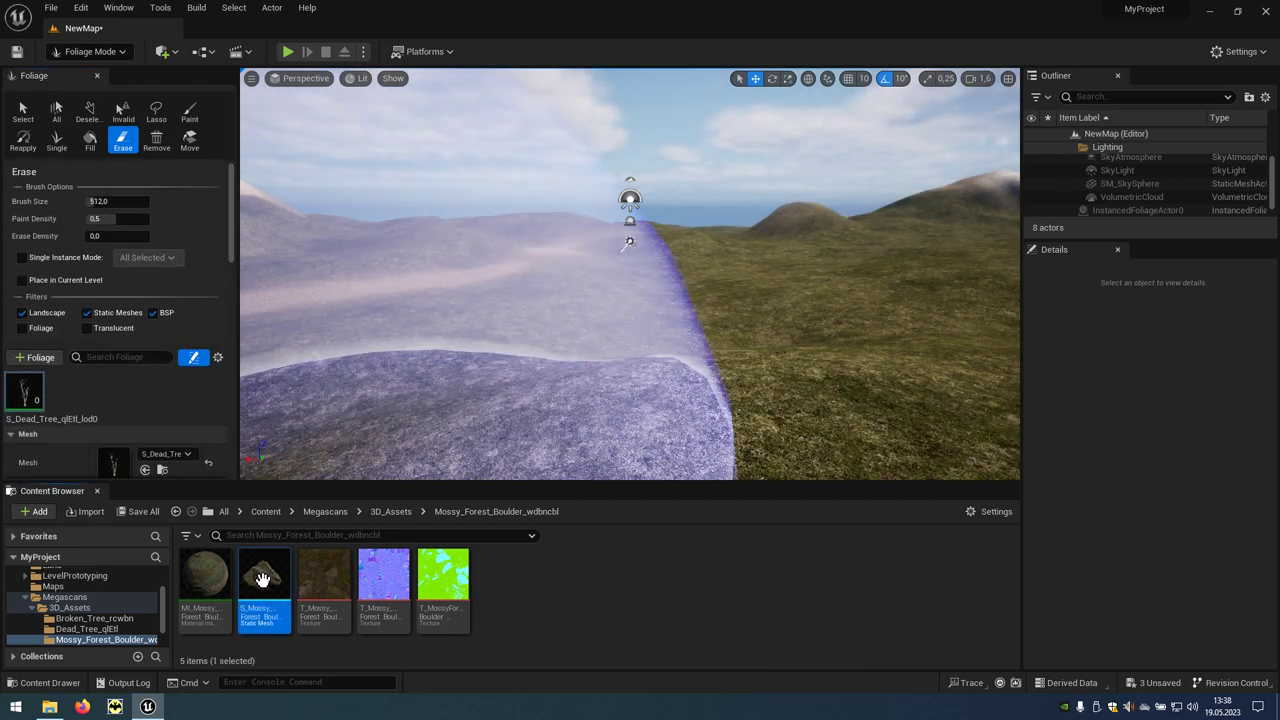
{"action": "left_click_drag", "start_coordinate": [262, 578], "coordinate": [160, 400]}
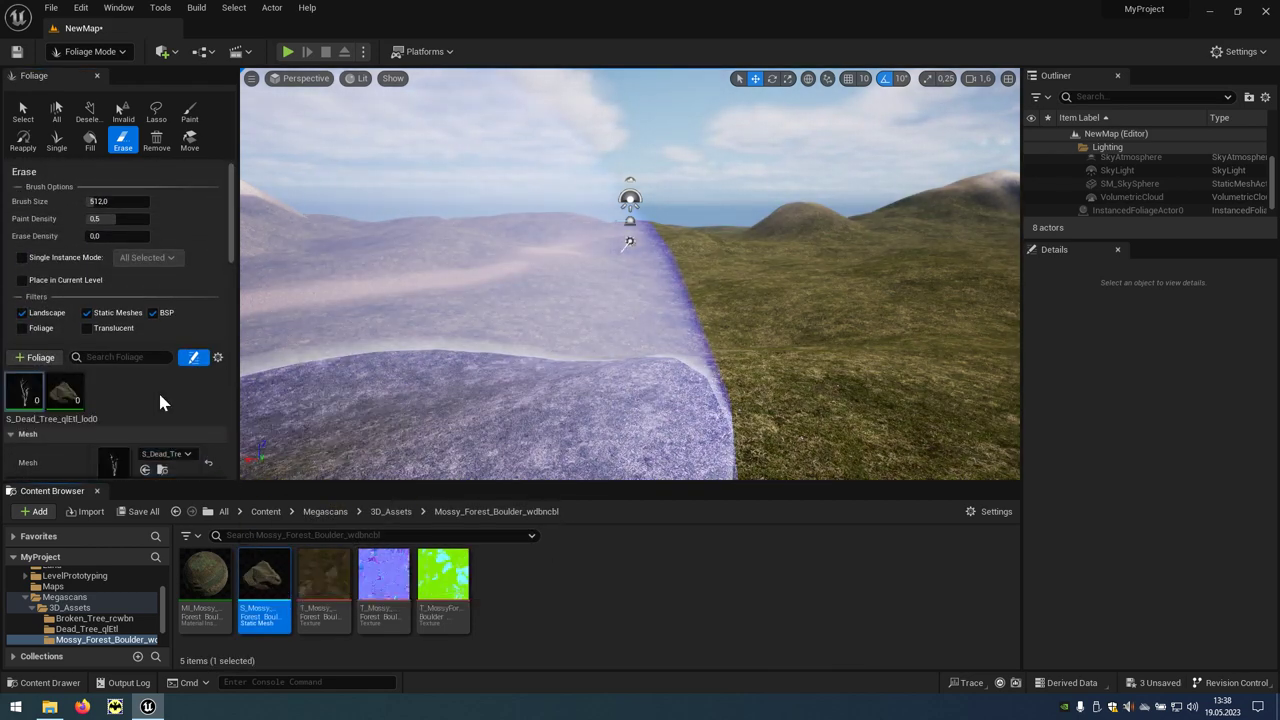
Add the S_Pruned_Tree and S_Broken_Tree meshes to the Foliage palette
{"action": "left_click", "coordinate": [392, 512]}
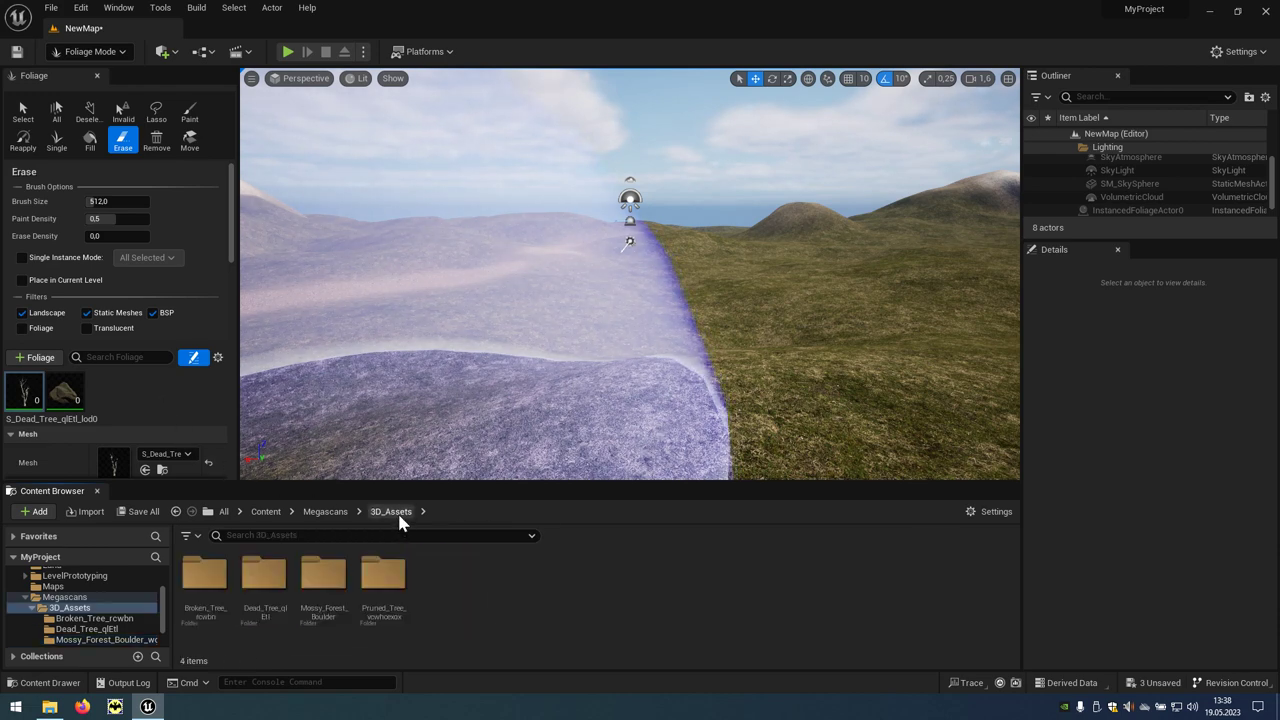
{"action": "double_click", "coordinate": [392, 610]}
{"action": "left_click_drag", "start_coordinate": [265, 585], "coordinate": [176, 410]}
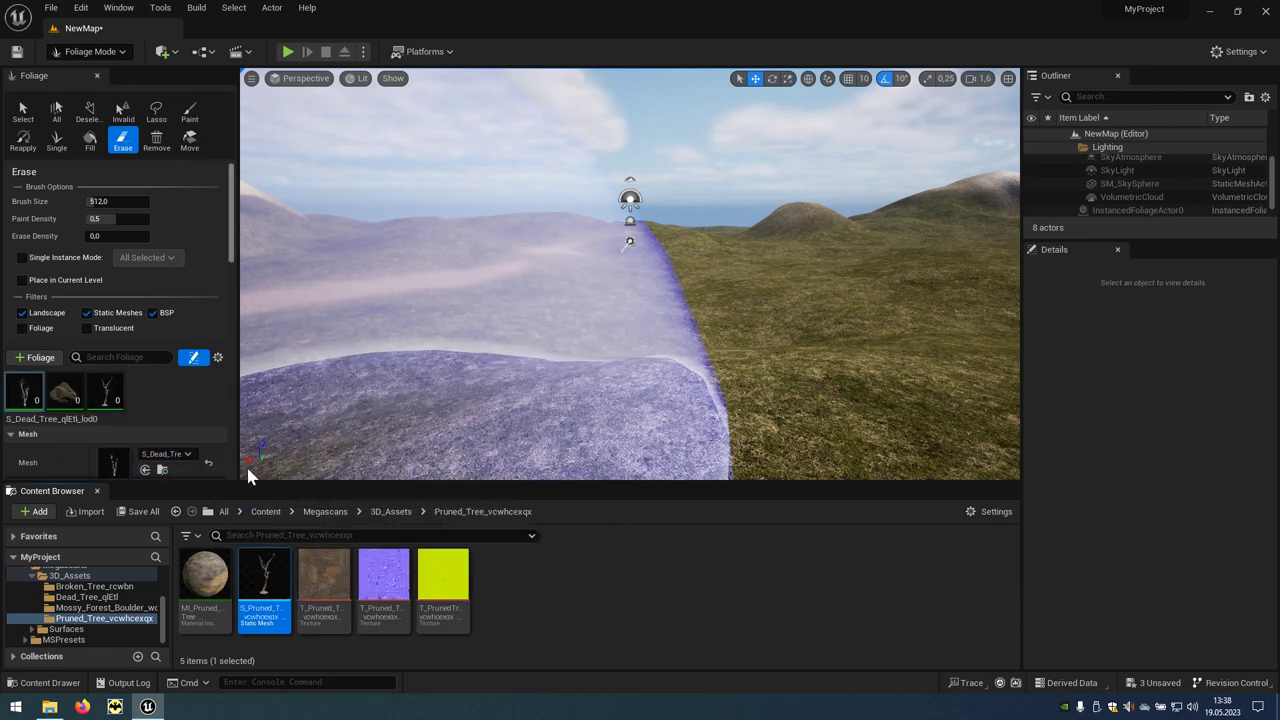
{"action": "left_click", "coordinate": [398, 519]}
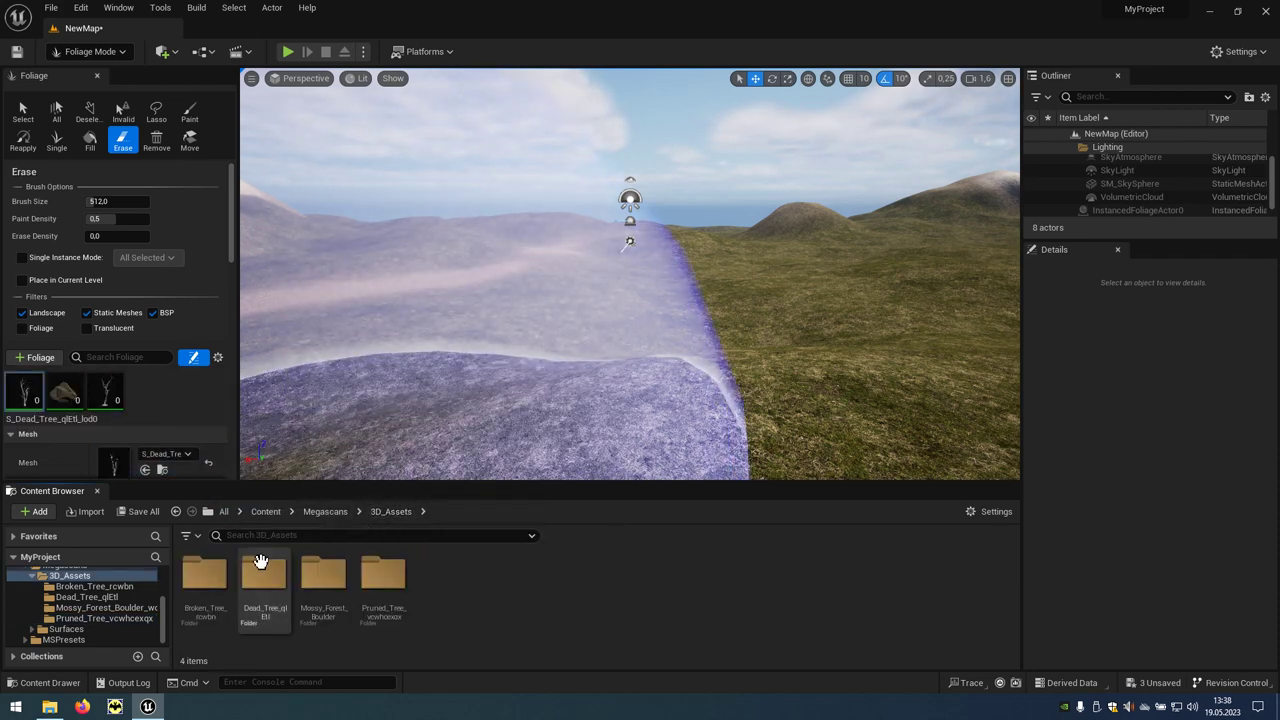
{"action": "double_click", "coordinate": [219, 598]}
{"action": "left_click_drag", "start_coordinate": [264, 578], "coordinate": [150, 386]}
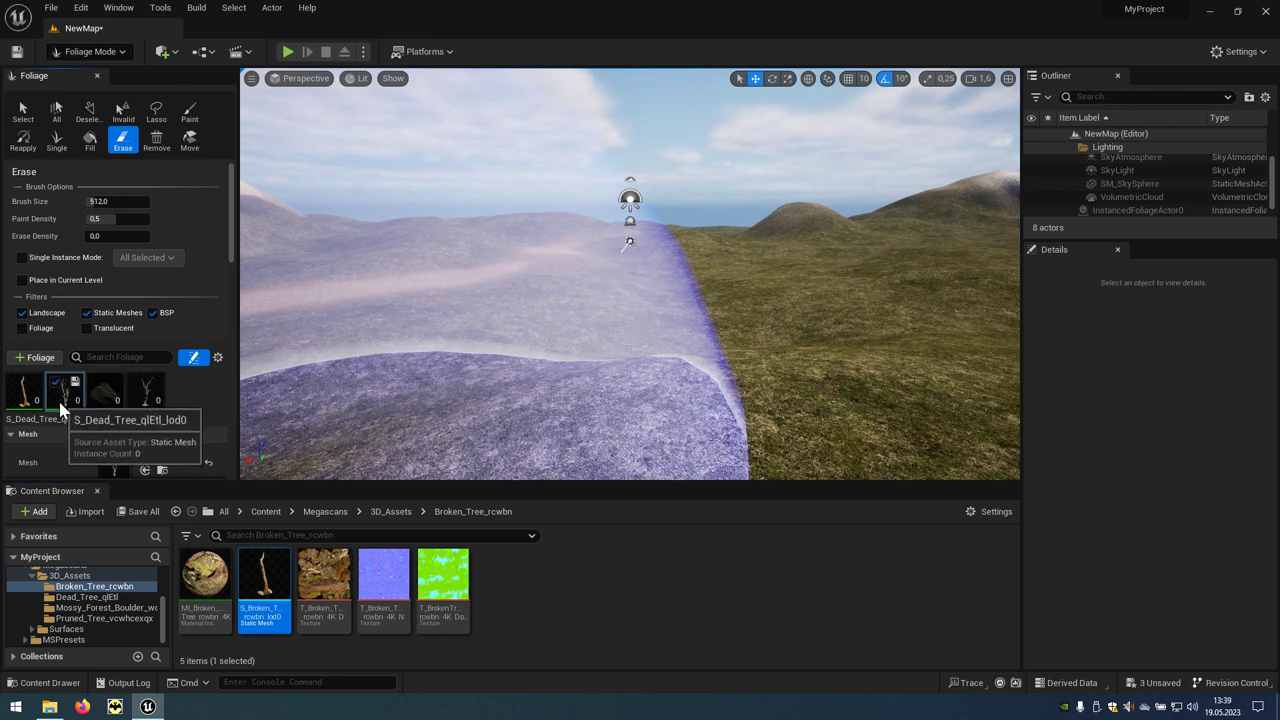
Give the broken tree foliage type minimum scale 0,2 and density 10
{"action": "scroll", "coordinate": [174, 387], "scroll_direction": "down", "scroll_amount": 2}
{"action": "scroll", "coordinate": [174, 387], "scroll_direction": "down", "scroll_amount": 1}
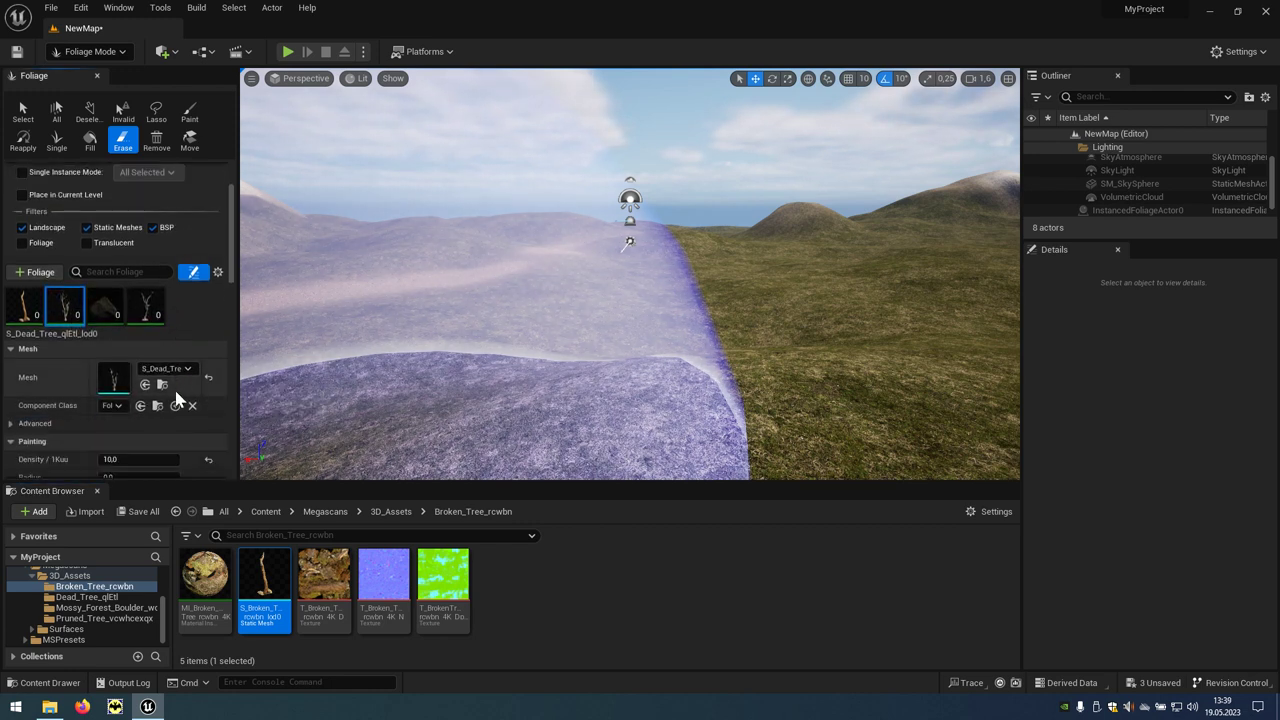
{"action": "scroll", "coordinate": [174, 387], "scroll_direction": "down", "scroll_amount": 1}
{"action": "scroll", "coordinate": [174, 387], "scroll_direction": "down", "scroll_amount": 2}
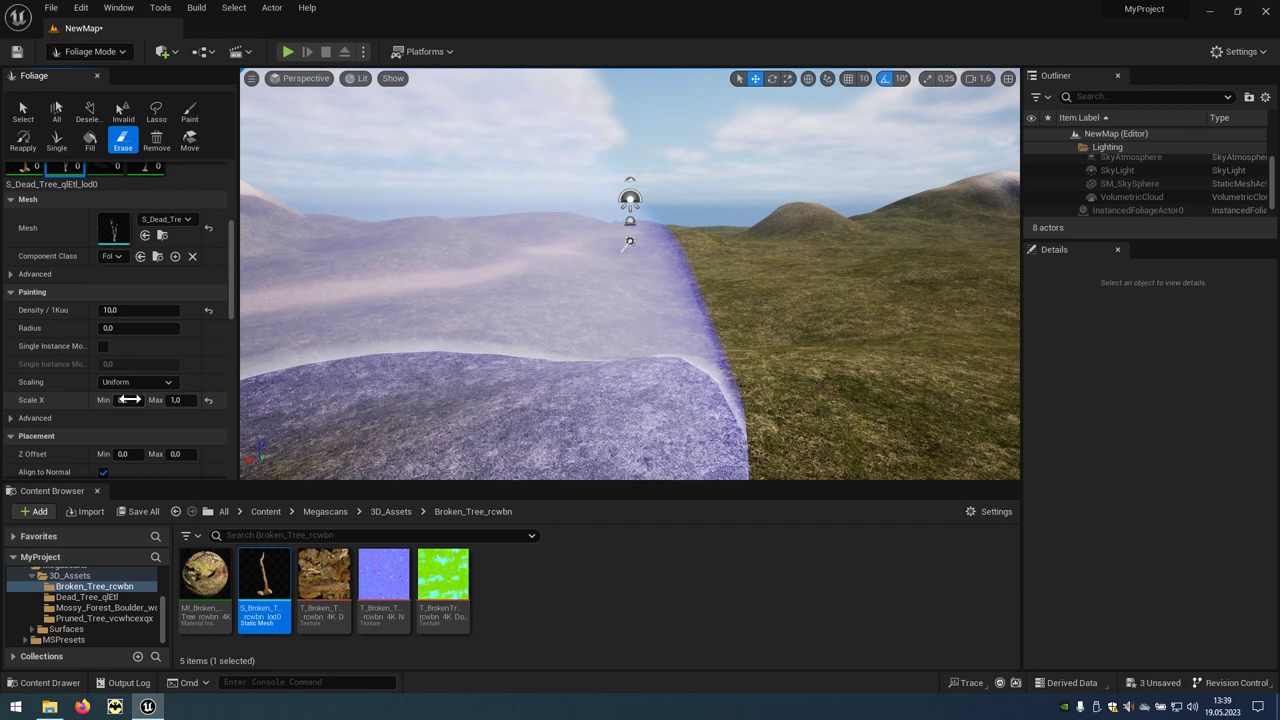
{"action": "scroll", "coordinate": [20, 178], "scroll_direction": "up", "scroll_amount": 1}
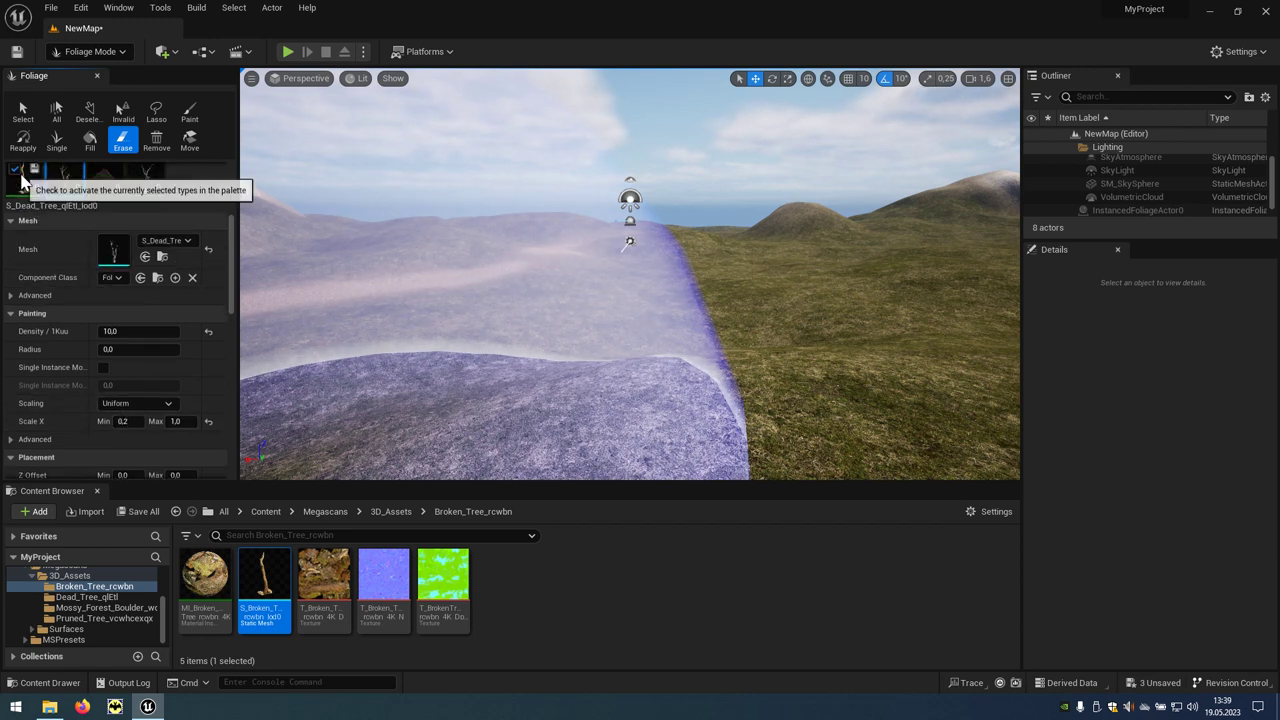
{"action": "left_click", "coordinate": [20, 190]}
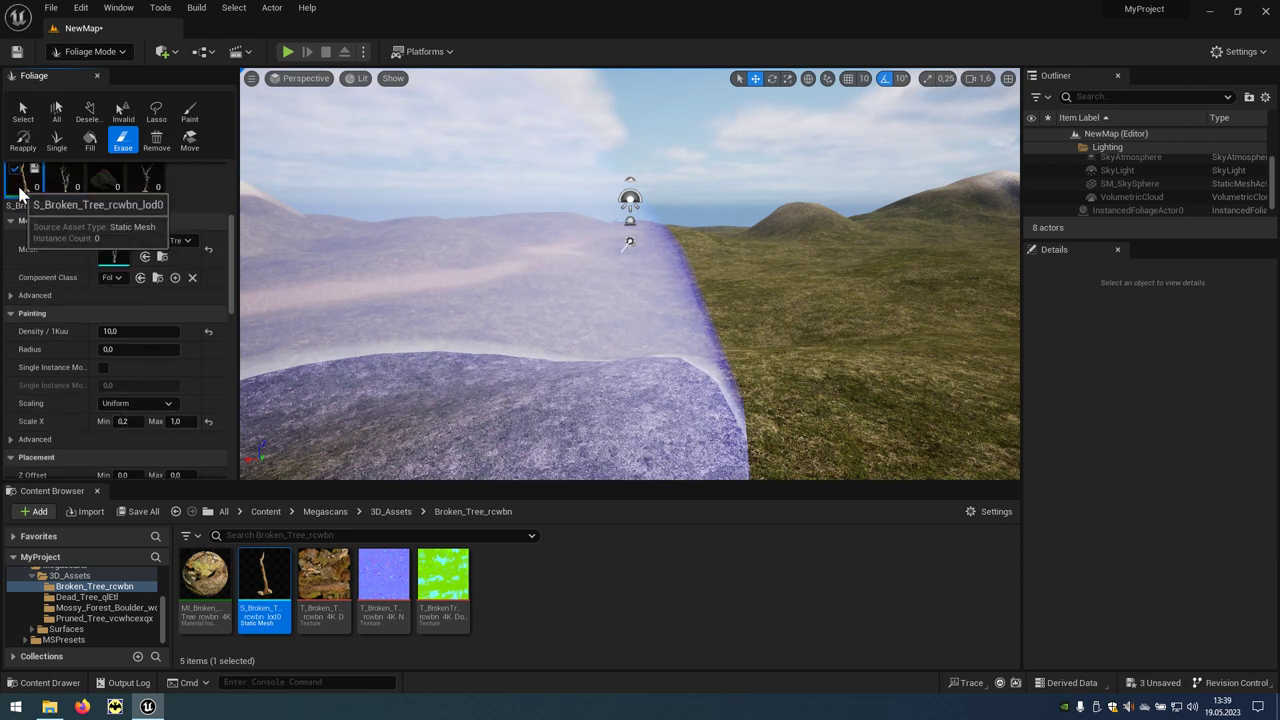
{"action": "left_click", "coordinate": [123, 421]}
{"action": "type", "text": "0,2"}
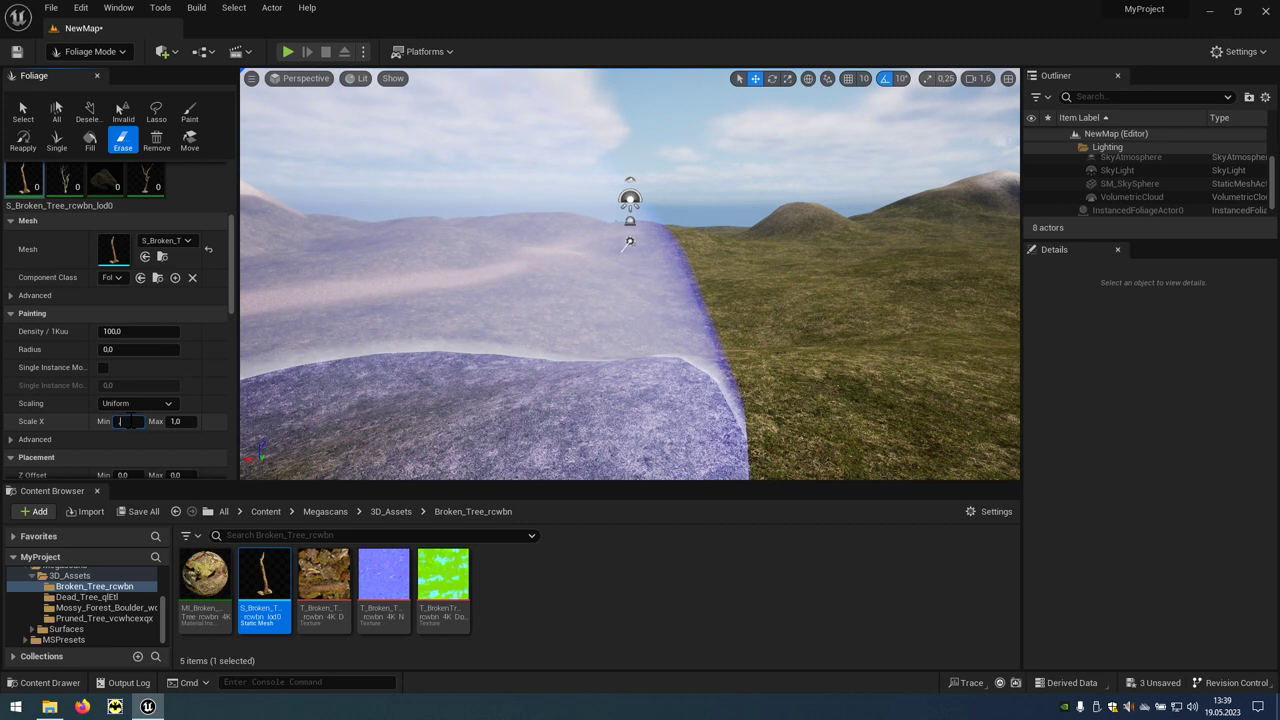
{"action": "key", "text": "Return"}
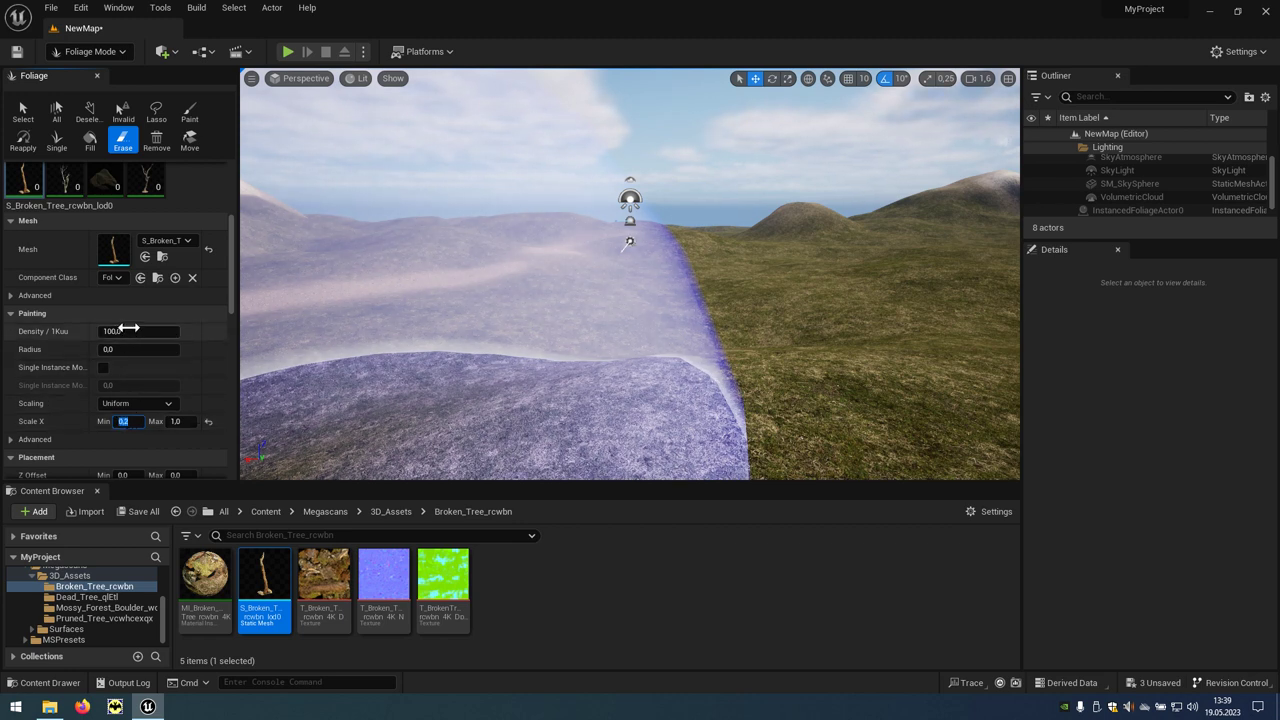
{"action": "left_click", "coordinate": [129, 331]}
{"action": "type", "text": "10"}
{"action": "key", "text": "Return"}
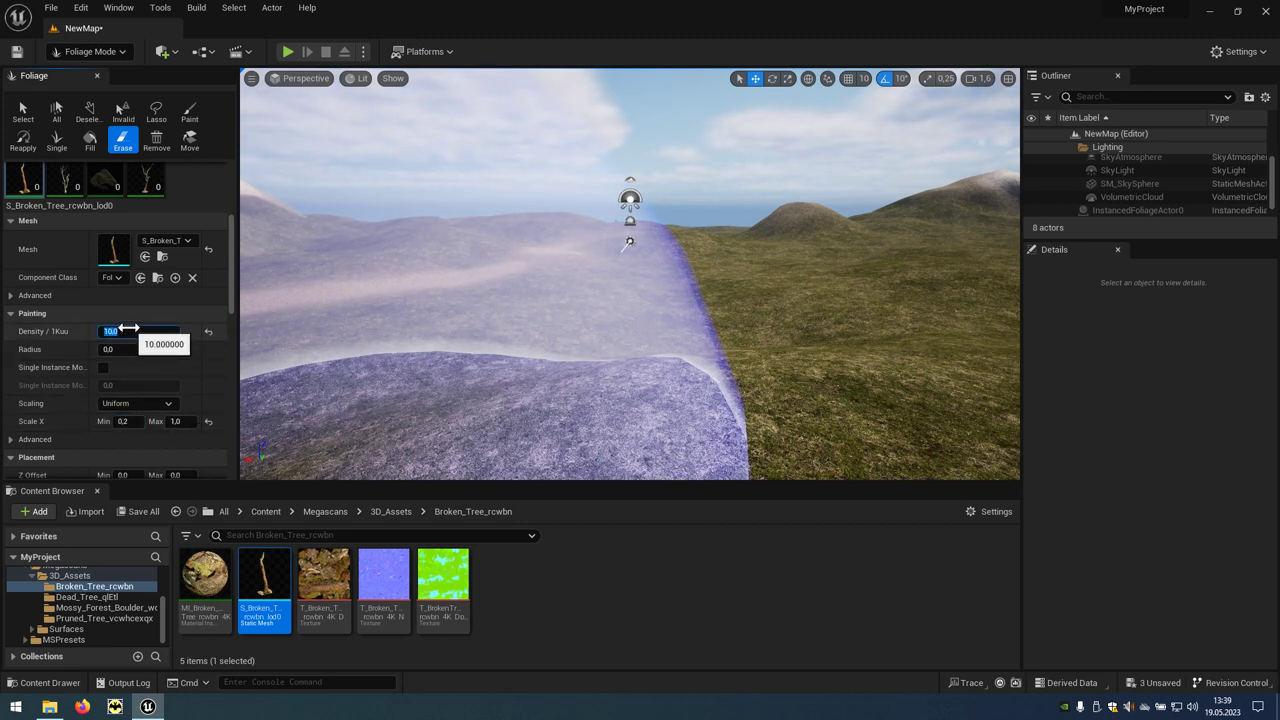
Give the pruned tree foliage type density 10 and minimum scale 0,3
{"action": "left_click", "coordinate": [150, 186]}
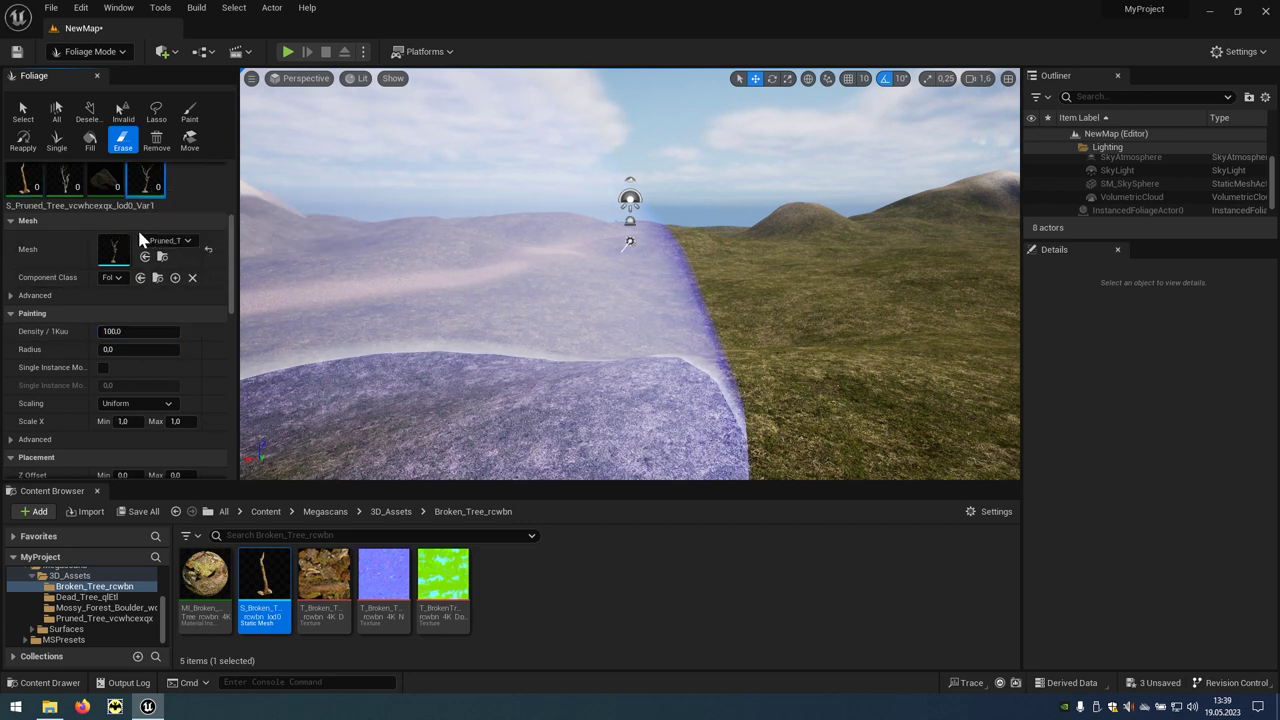
{"action": "type", "text": "10"}
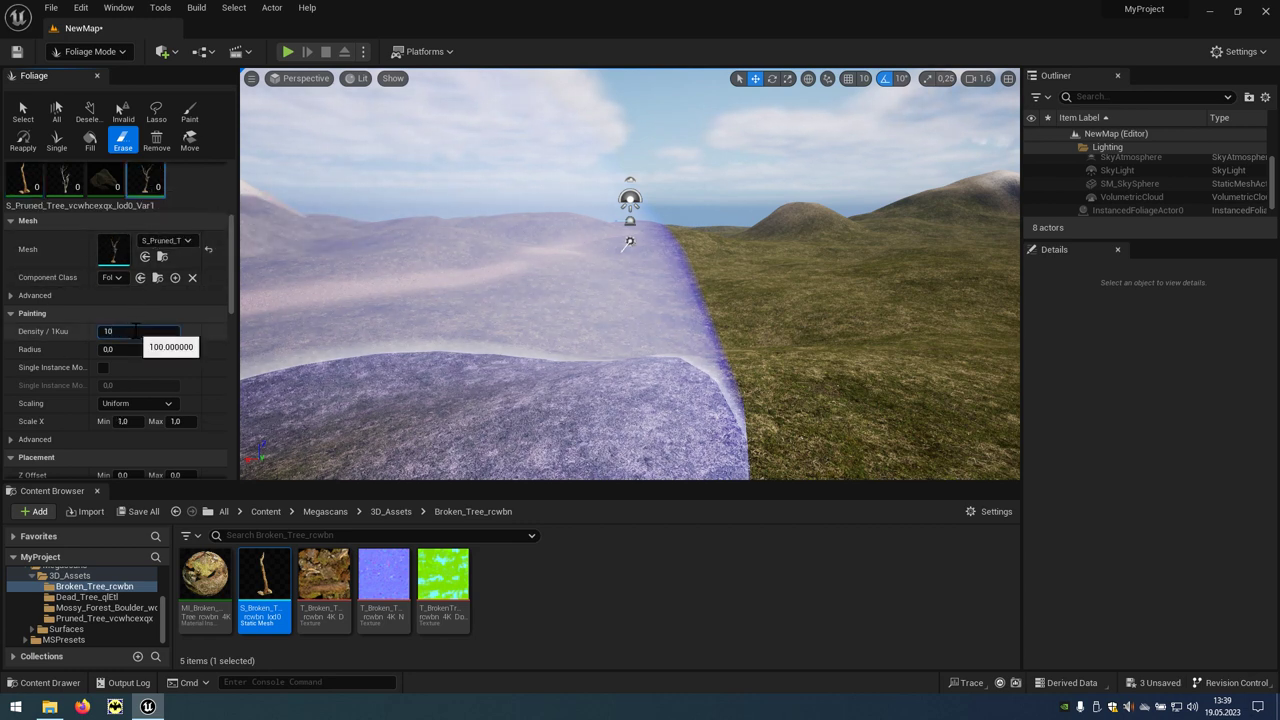
{"action": "left_click", "coordinate": [127, 421]}
{"action": "type", "text": "0,3"}
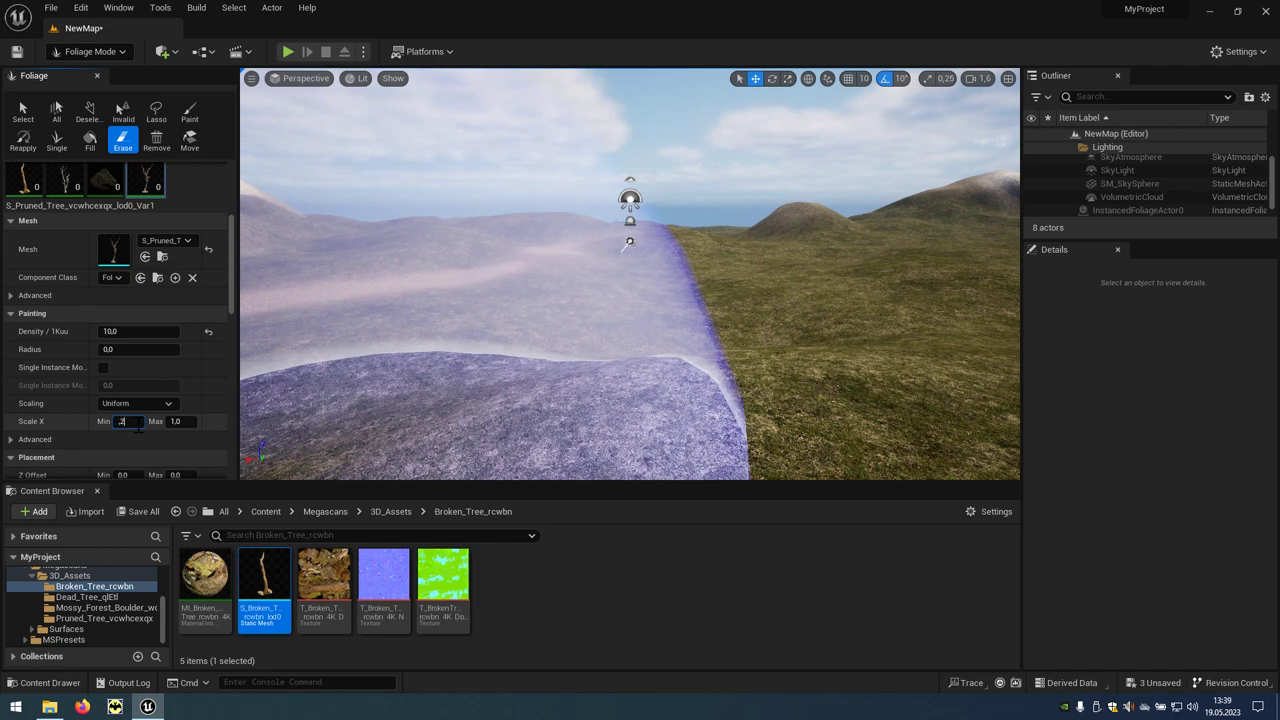
{"action": "key", "text": "Return"}
{"action": "key", "text": "Return"}
{"action": "right_click_drag", "start_coordinate": [372, 369], "coordinate": [300, 369]}
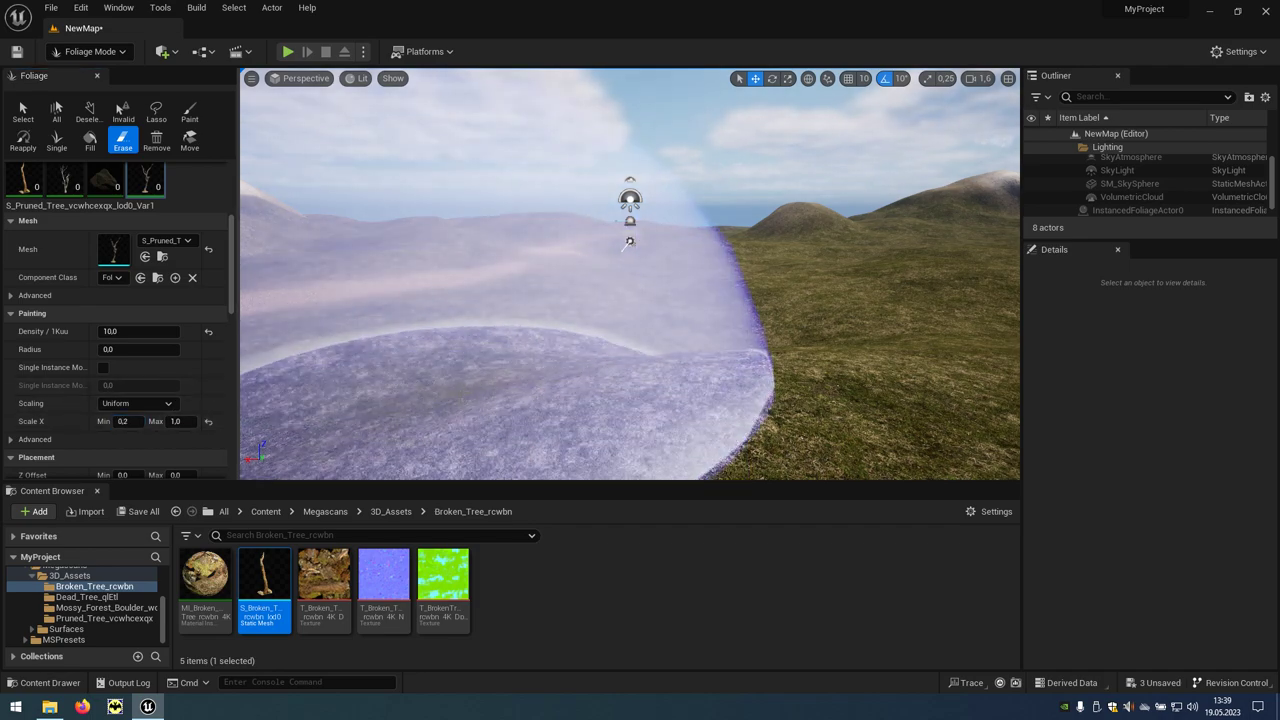
{"action": "right_click_drag", "start_coordinate": [440, 390], "coordinate": [460, 392]}
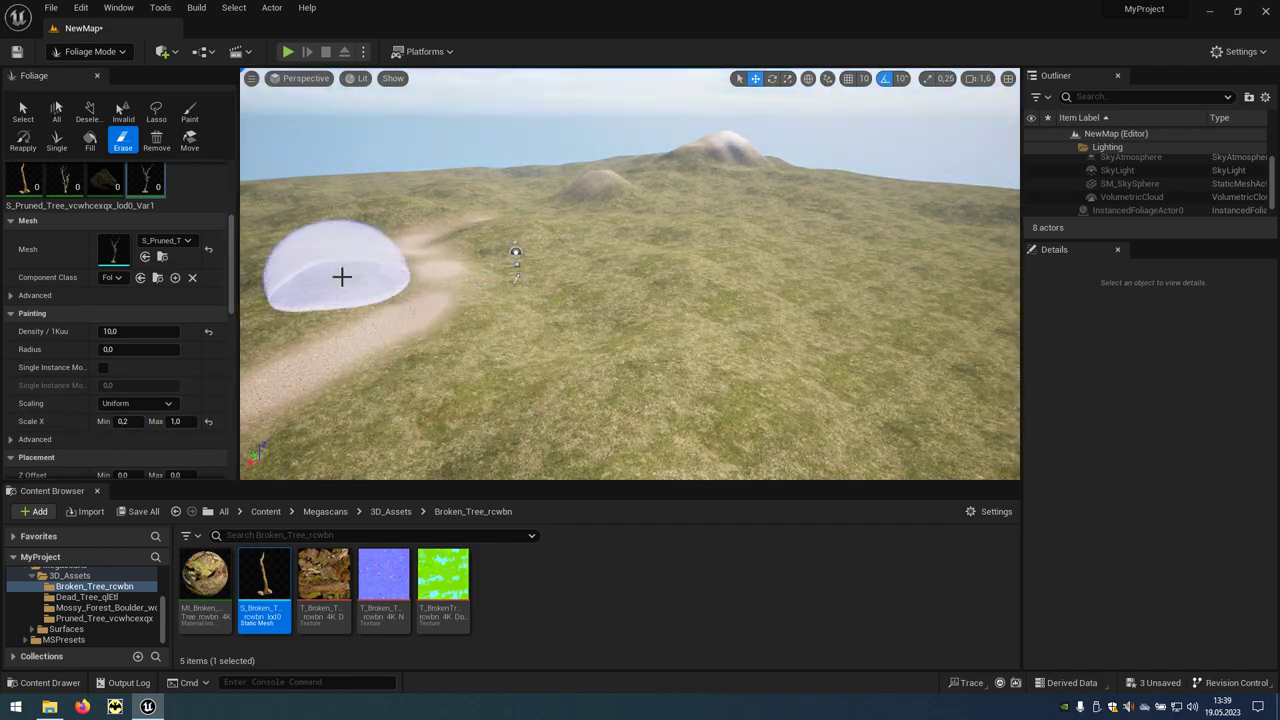
Paint Dead, Broken and Pruned trees densely along both sides of the dirt path
{"action": "left_click", "coordinate": [190, 112]}
{"action": "left_click_drag", "start_coordinate": [477, 360], "coordinate": [499, 342]}
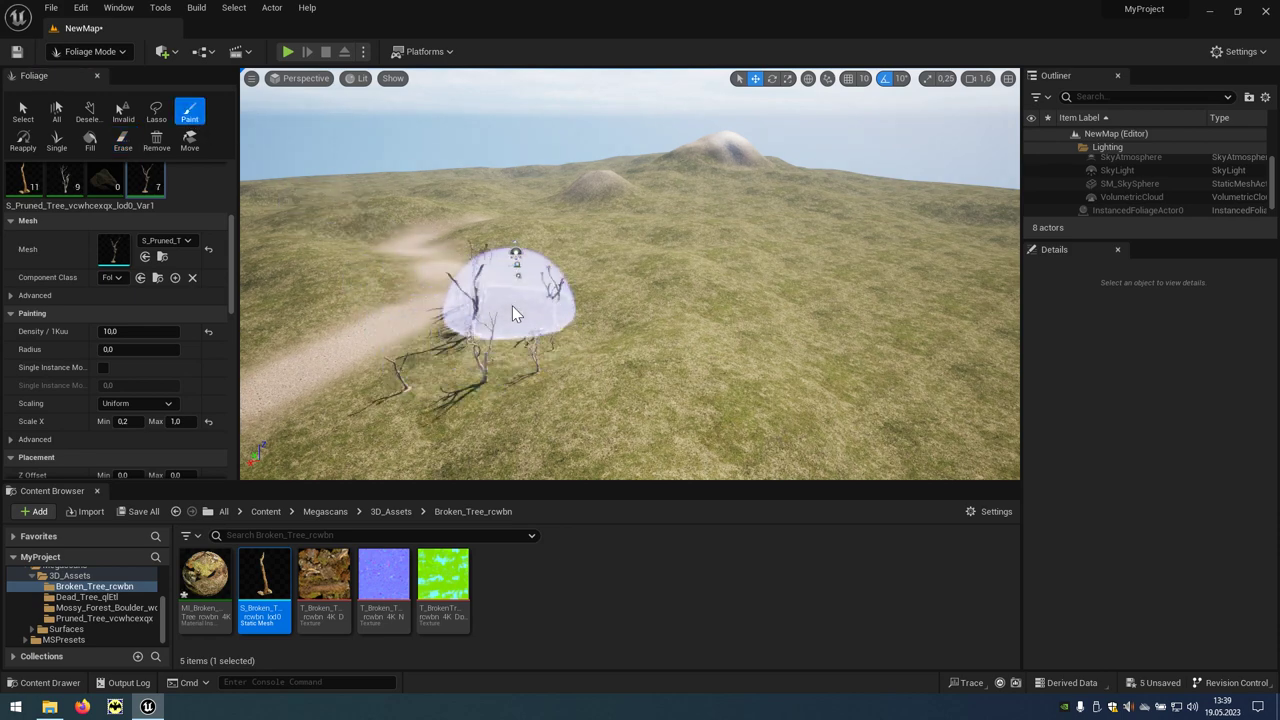
{"action": "mouse_move", "coordinate": [537, 293]}
{"action": "left_mouse_down"}
{"action": "mouse_move", "coordinate": [563, 331]}
{"action": "mouse_move", "coordinate": [486, 386]}
{"action": "mouse_move", "coordinate": [566, 420]}
{"action": "mouse_move", "coordinate": [644, 361]}
{"action": "mouse_move", "coordinate": [637, 302]}
{"action": "mouse_move", "coordinate": [571, 246]}
{"action": "mouse_move", "coordinate": [654, 314]}
{"action": "mouse_move", "coordinate": [604, 421]}
{"action": "mouse_move", "coordinate": [679, 435]}
{"action": "mouse_move", "coordinate": [714, 372]}
{"action": "mouse_move", "coordinate": [668, 313]}
{"action": "mouse_move", "coordinate": [622, 325]}
{"action": "left_mouse_up"}
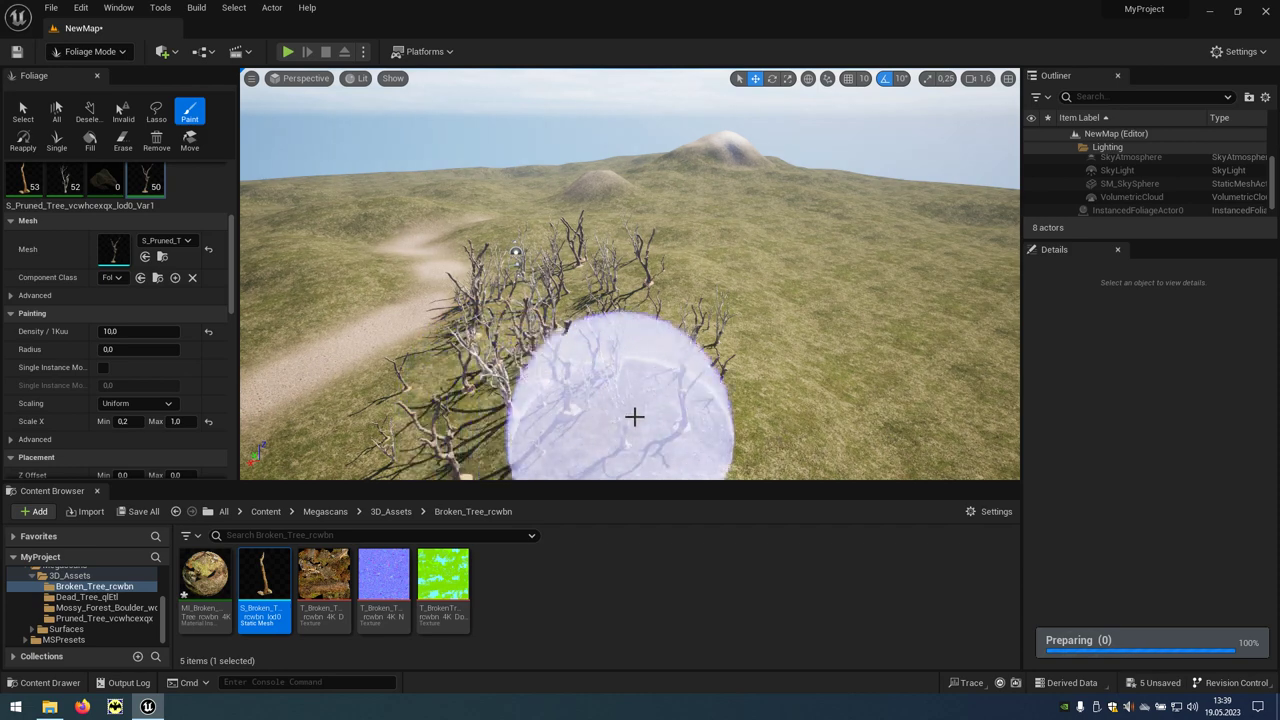
{"action": "mouse_move", "coordinate": [697, 370]}
{"action": "left_mouse_down"}
{"action": "mouse_move", "coordinate": [677, 305]}
{"action": "mouse_move", "coordinate": [686, 400]}
{"action": "mouse_move", "coordinate": [529, 343]}
{"action": "left_mouse_up"}
{"action": "right_click_drag", "start_coordinate": [529, 343], "coordinate": [404, 305]}
{"action": "mouse_move", "coordinate": [404, 305]}
{"action": "left_mouse_down"}
{"action": "mouse_move", "coordinate": [351, 314]}
{"action": "mouse_move", "coordinate": [391, 280]}
{"action": "mouse_move", "coordinate": [450, 290]}
{"action": "mouse_move", "coordinate": [404, 284]}
{"action": "left_mouse_up"}
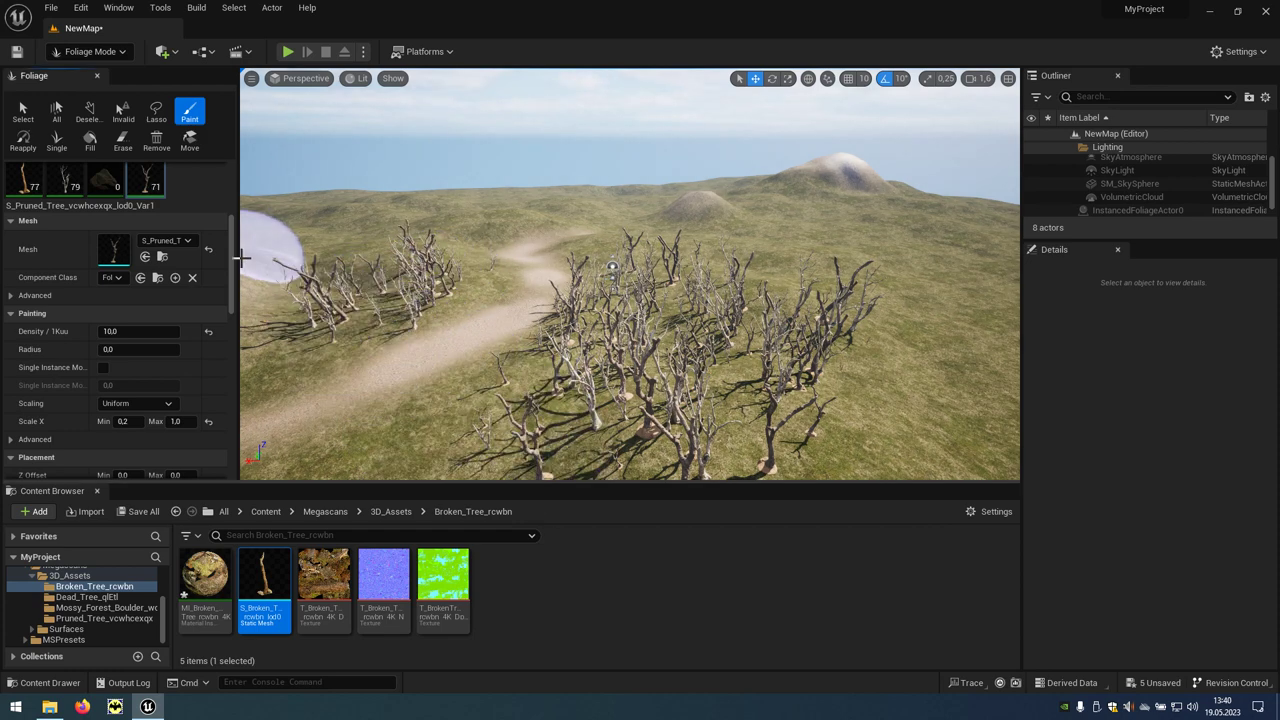
{"action": "scroll", "coordinate": [226, 251], "scroll_direction": "up", "scroll_amount": 2}
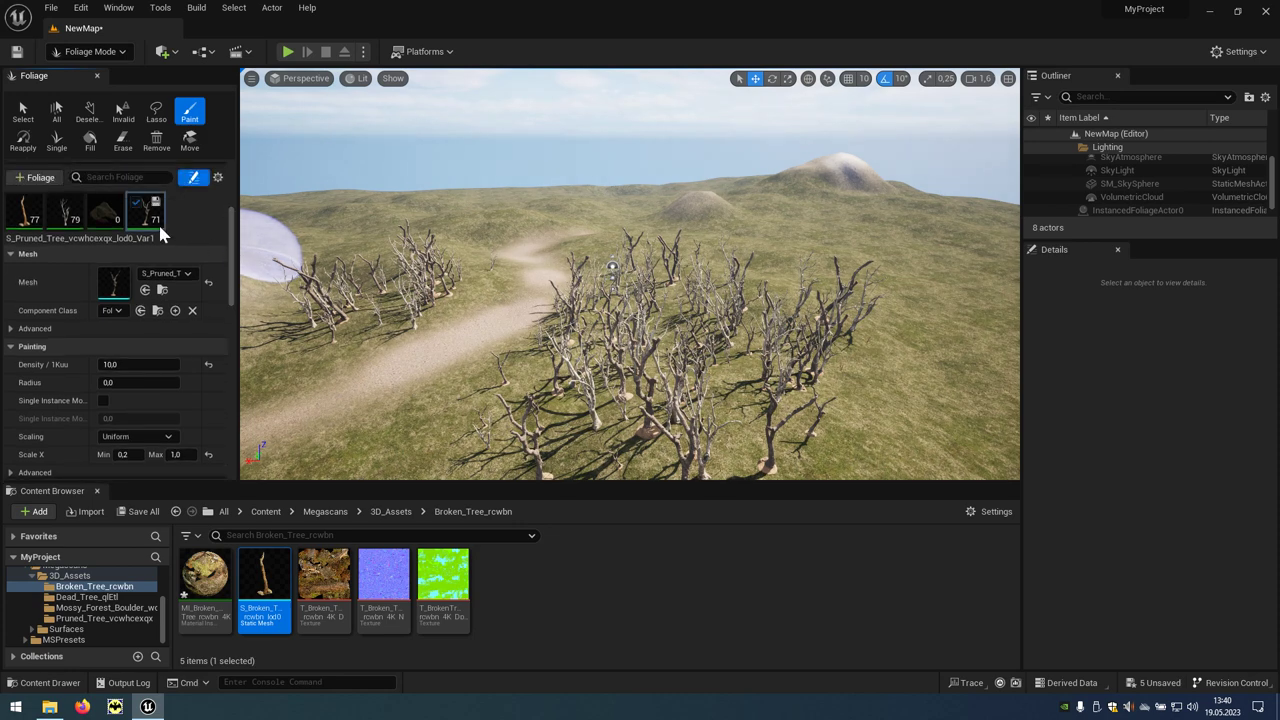
Swap the tree tile for Mossy Forest Boulder at density 5 and scatter boulders over the hills
{"action": "left_click", "coordinate": [15, 204]}
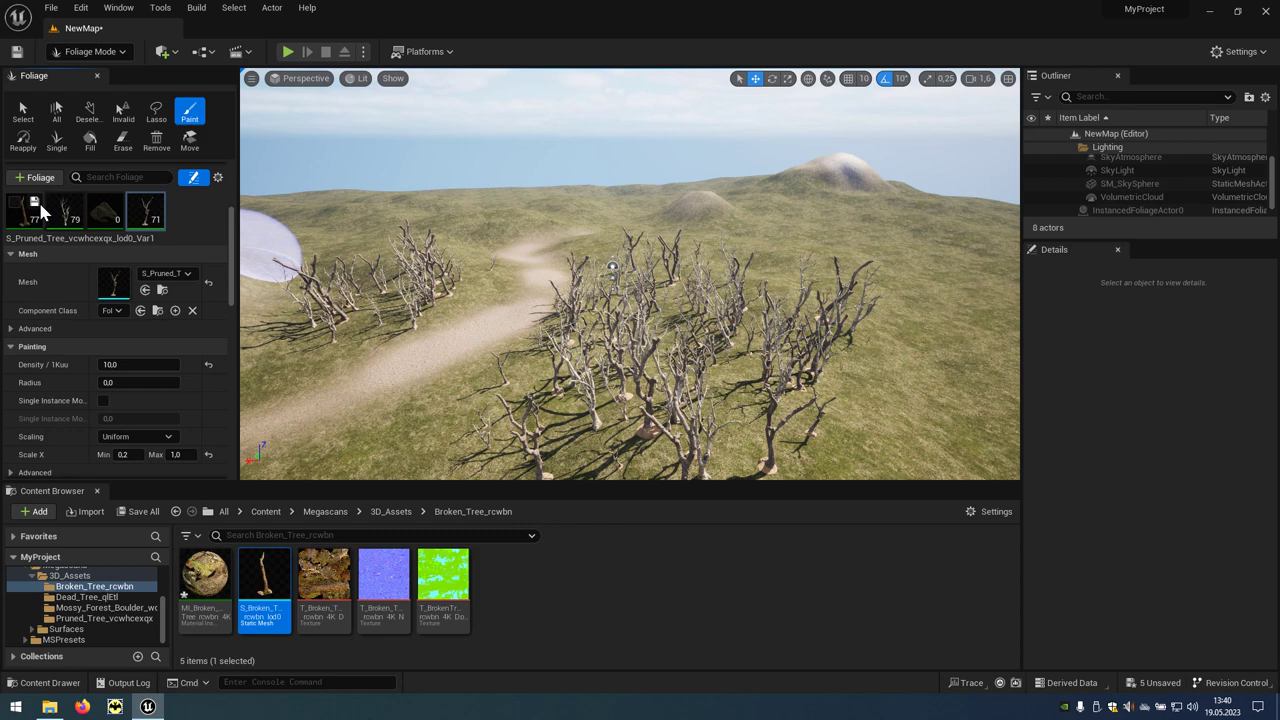
{"action": "left_click", "coordinate": [98, 210]}
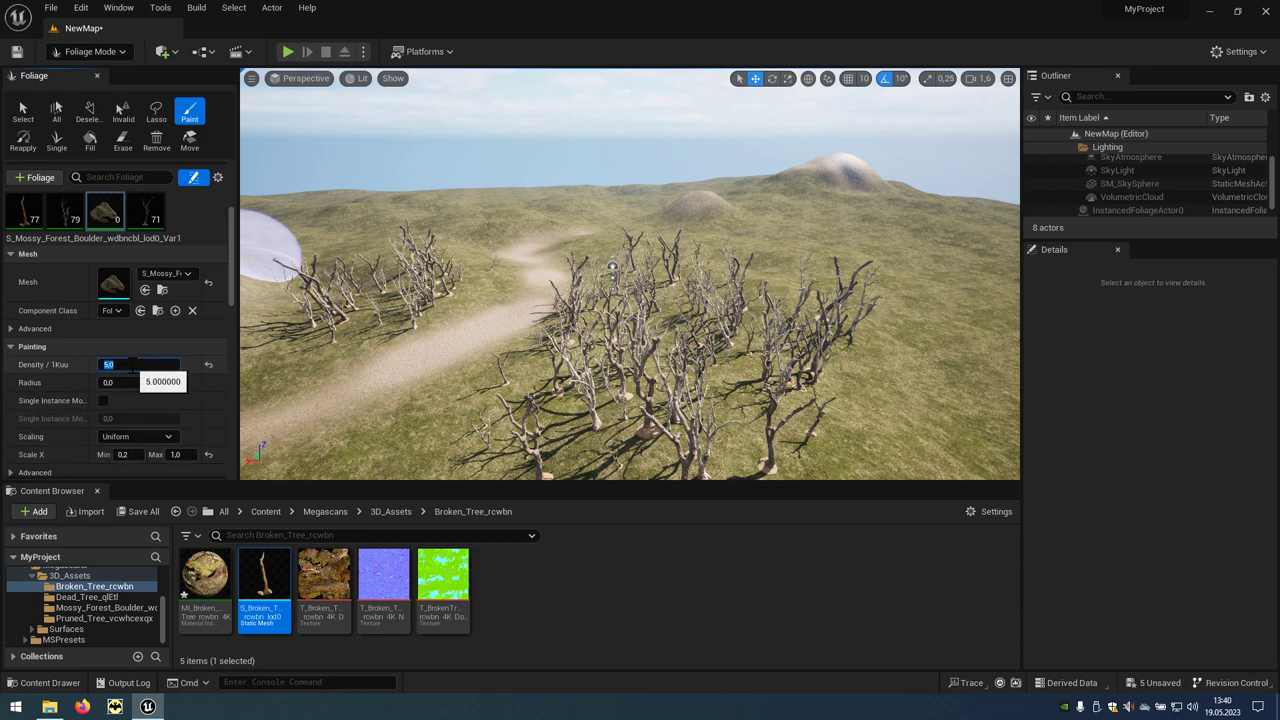
{"action": "mouse_move", "coordinate": [266, 383]}
{"action": "left_mouse_down"}
{"action": "mouse_move", "coordinate": [418, 290]}
{"action": "mouse_move", "coordinate": [808, 397]}
{"action": "mouse_move", "coordinate": [507, 285]}
{"action": "left_mouse_up"}
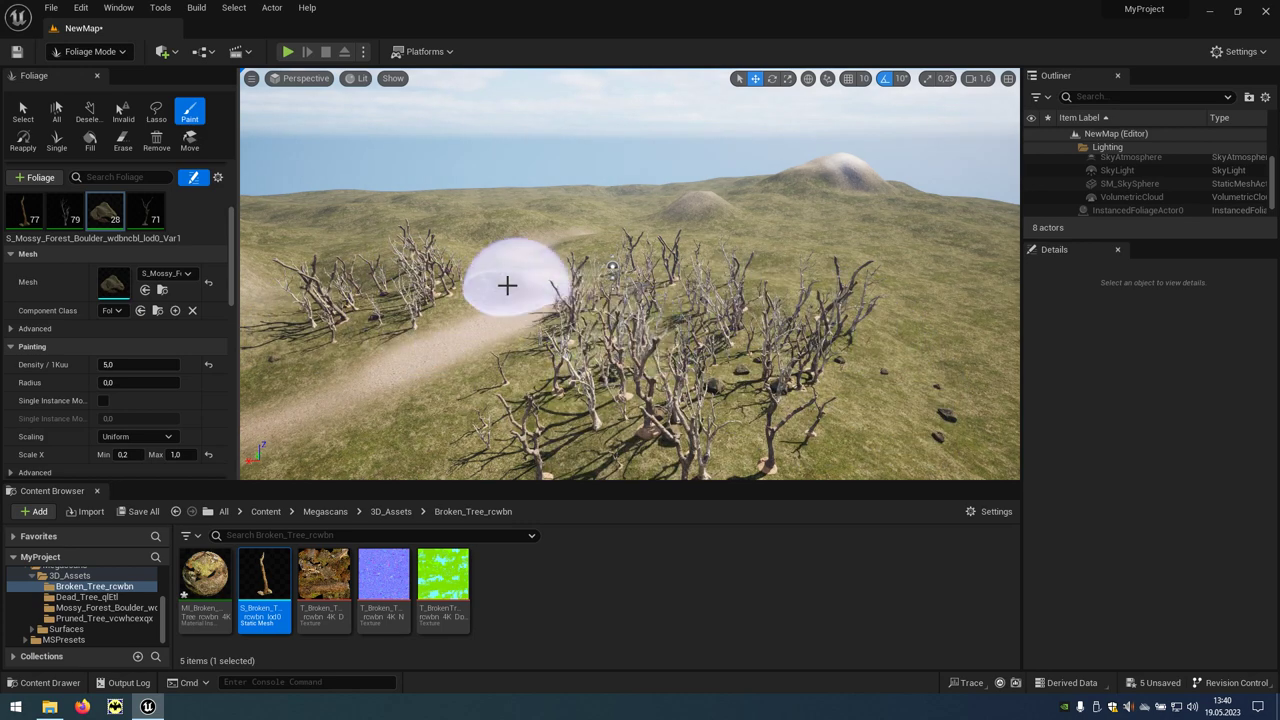
{"action": "right_click_drag", "start_coordinate": [507, 285], "coordinate": [377, 306]}
{"action": "left_click_drag", "start_coordinate": [377, 306], "coordinate": [588, 433]}
{"action": "right_click_drag", "start_coordinate": [588, 433], "coordinate": [336, 367]}
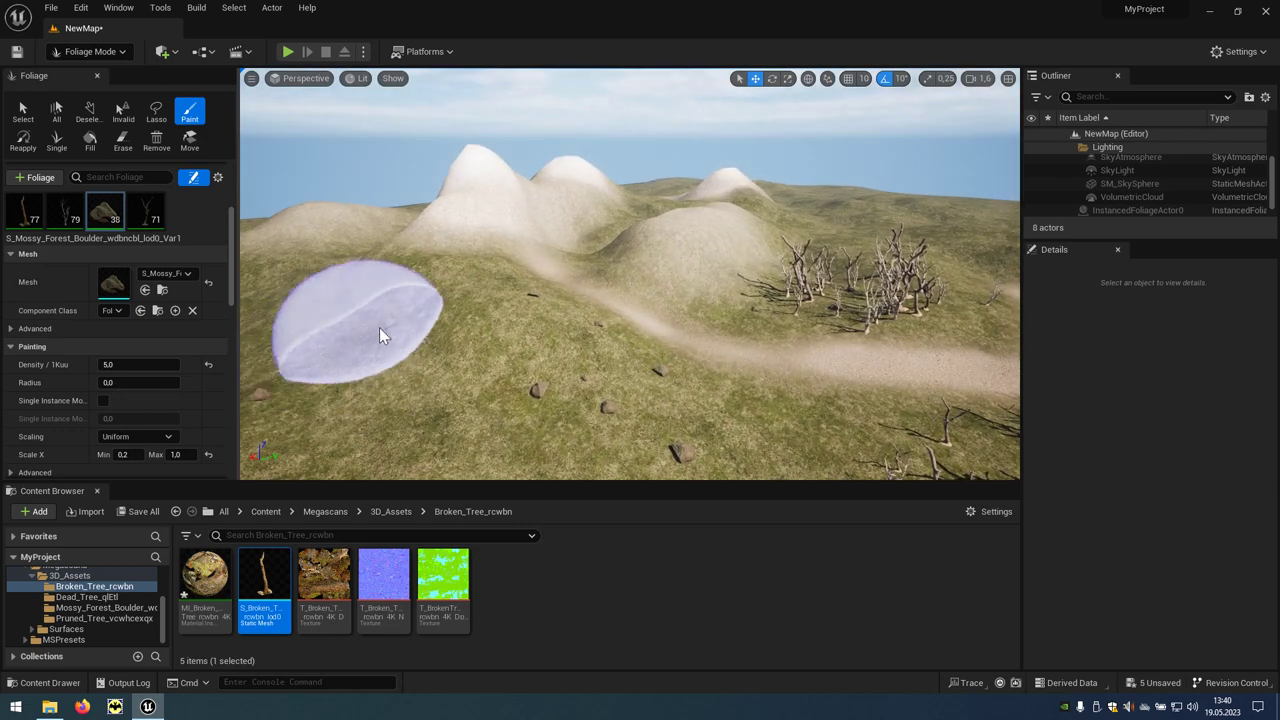
{"action": "left_click_drag", "start_coordinate": [379, 335], "coordinate": [675, 428]}
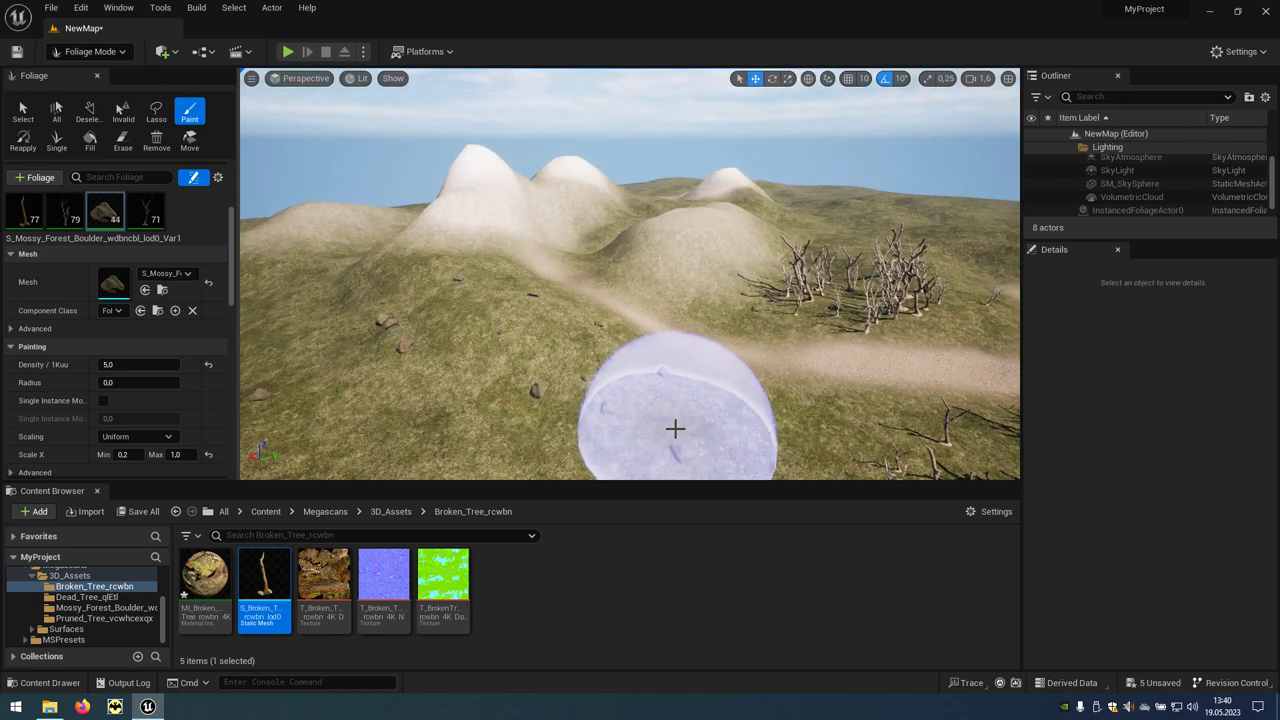
{"action": "right_click_drag", "start_coordinate": [675, 428], "coordinate": [612, 264]}
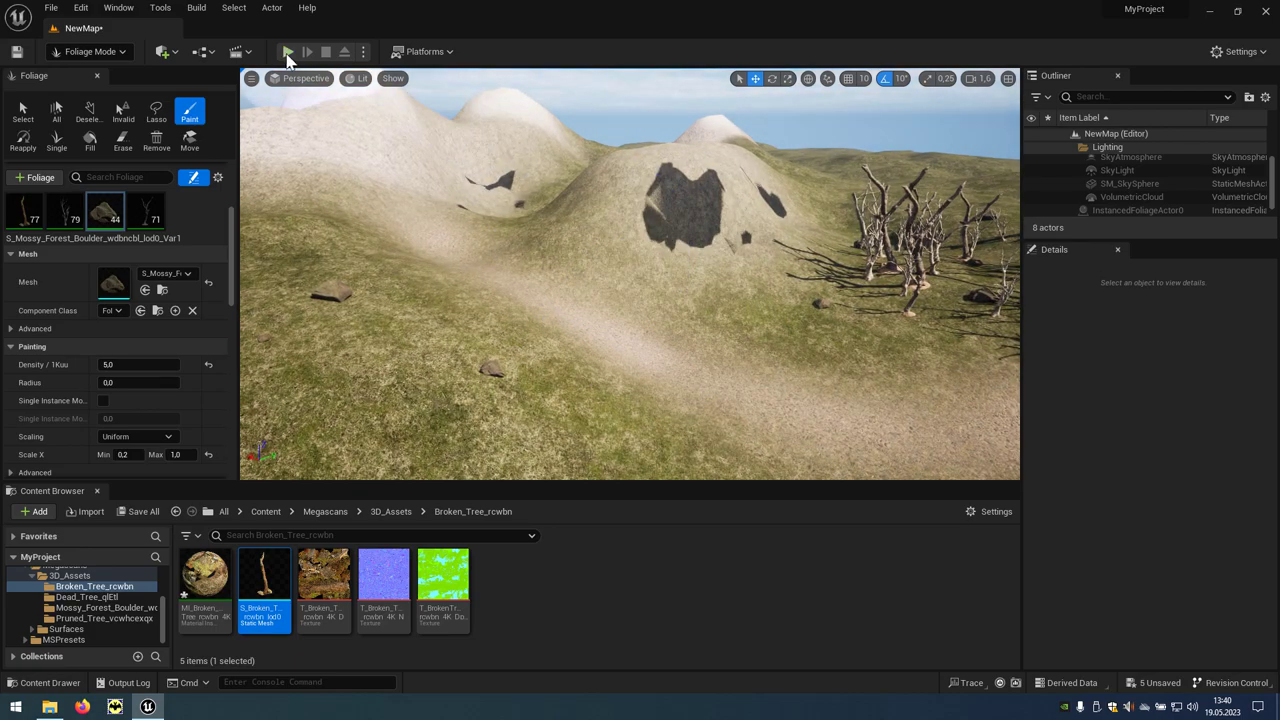
{"action": "left_click", "coordinate": [287, 52]}
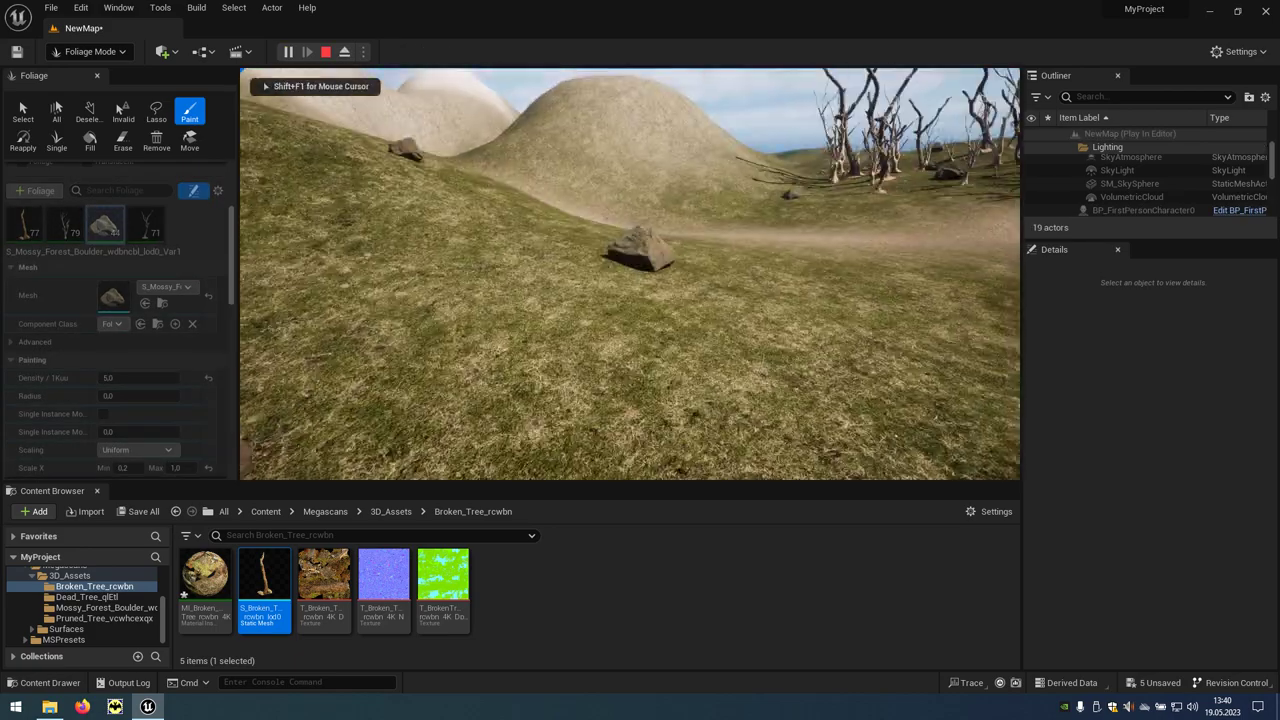
{"action": "key", "text": "w"}
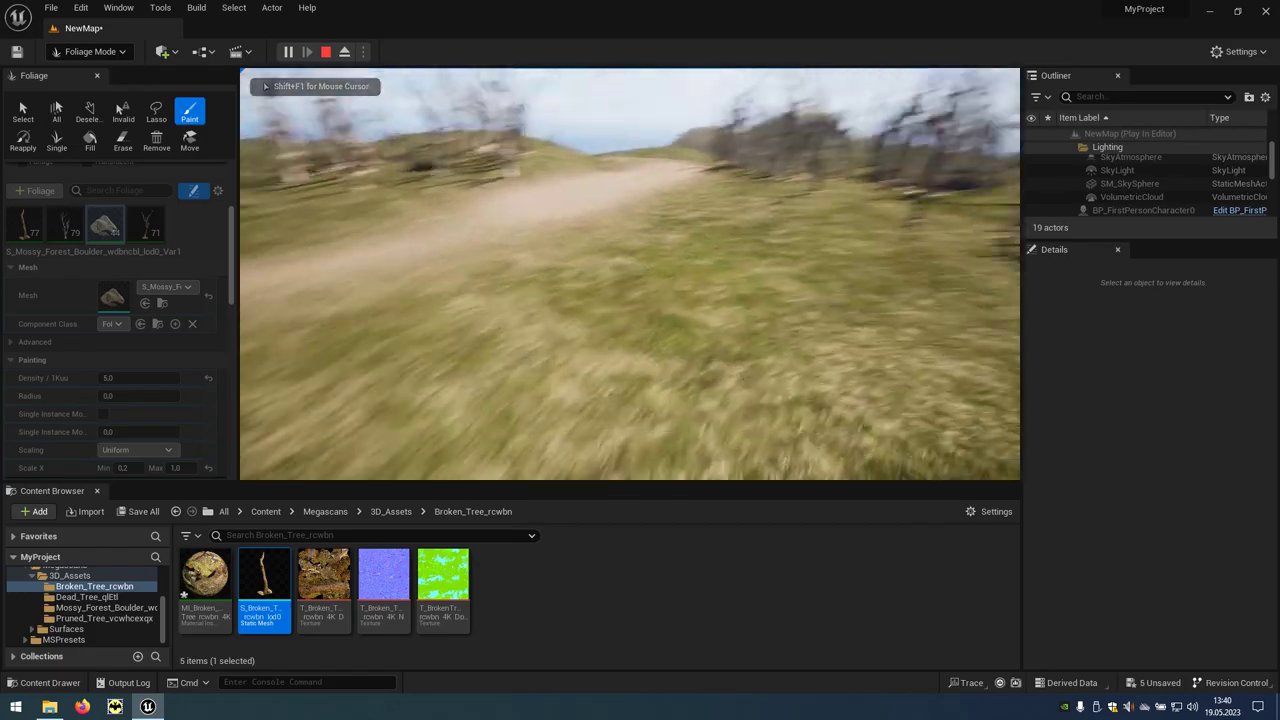
{"action": "key", "text": "w"}
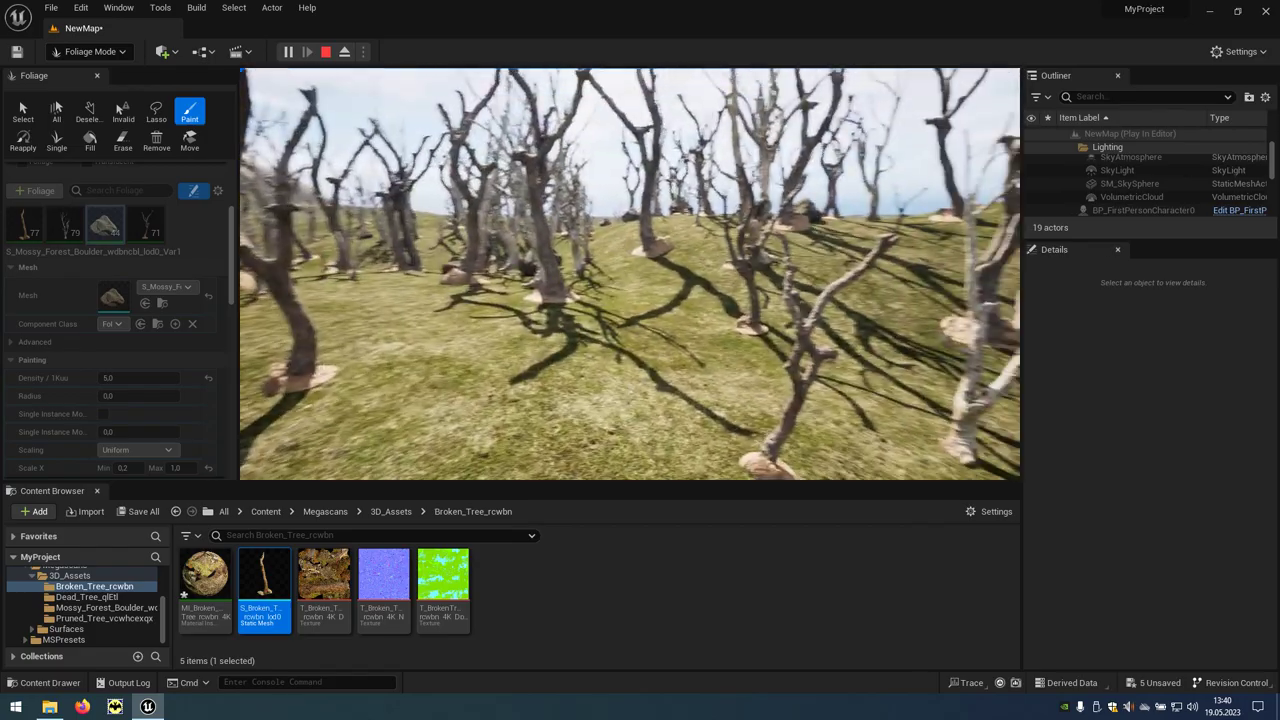
{"action": "key", "text": "w"}
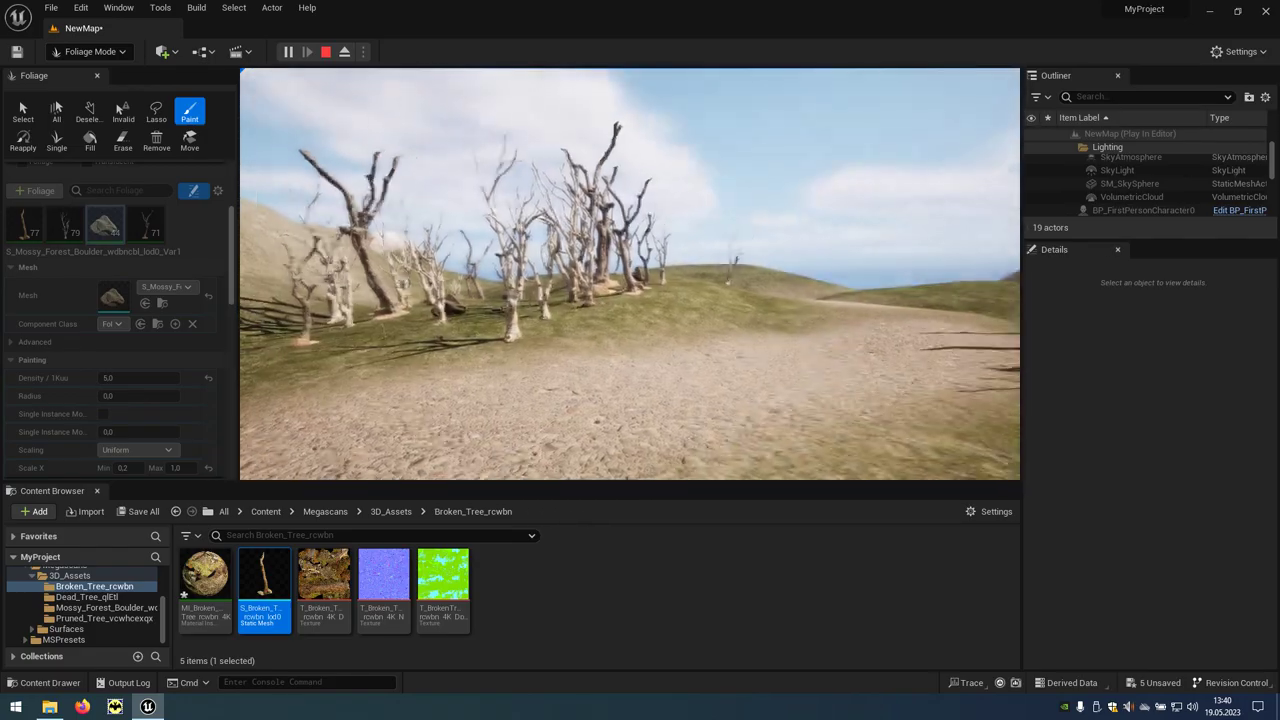
{"action": "key", "text": "w"}
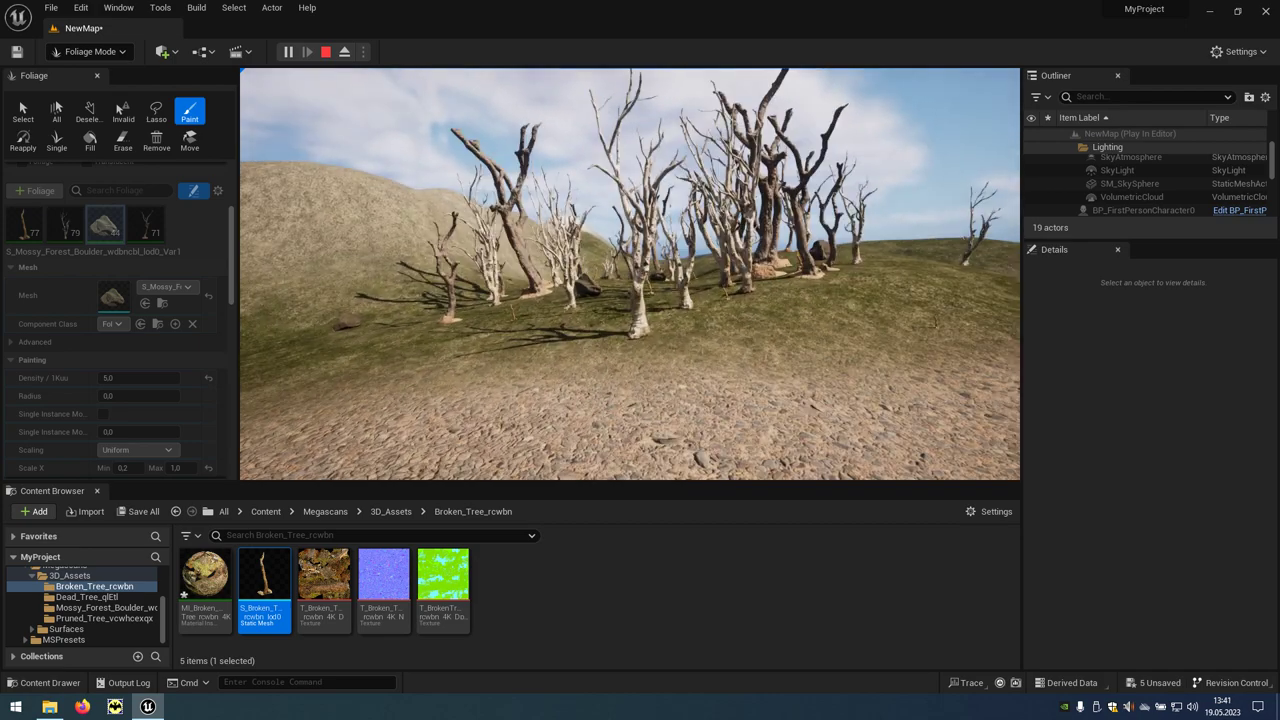
{"action": "key", "text": "Escape"}
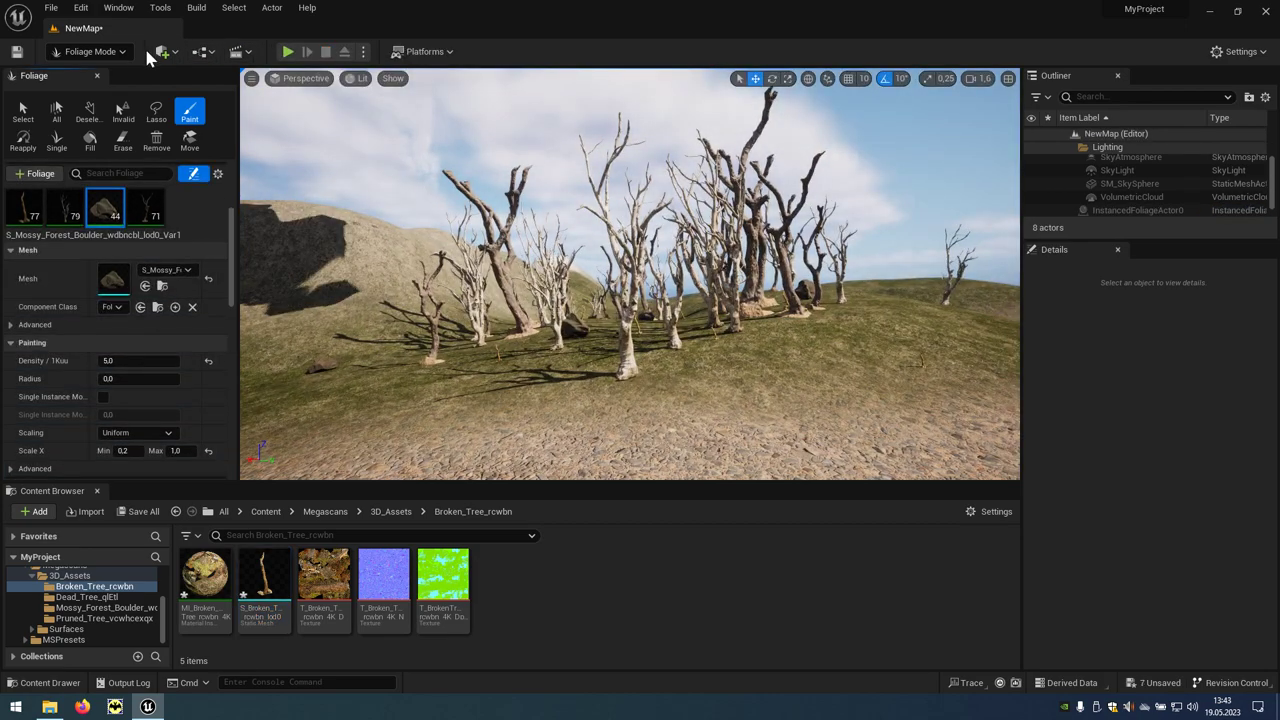
Switch to Landscape mode's Paint tool with the Forest layer selected
{"action": "left_click", "coordinate": [124, 53]}
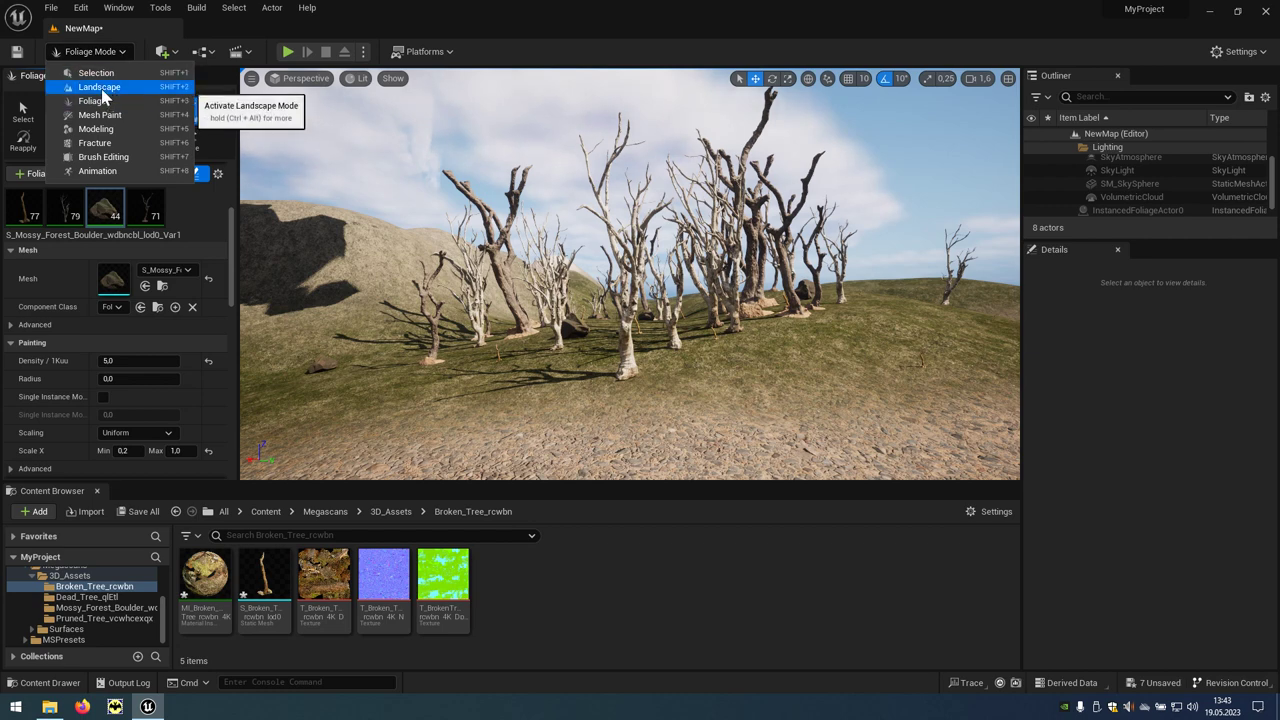
{"action": "left_click", "coordinate": [136, 92]}
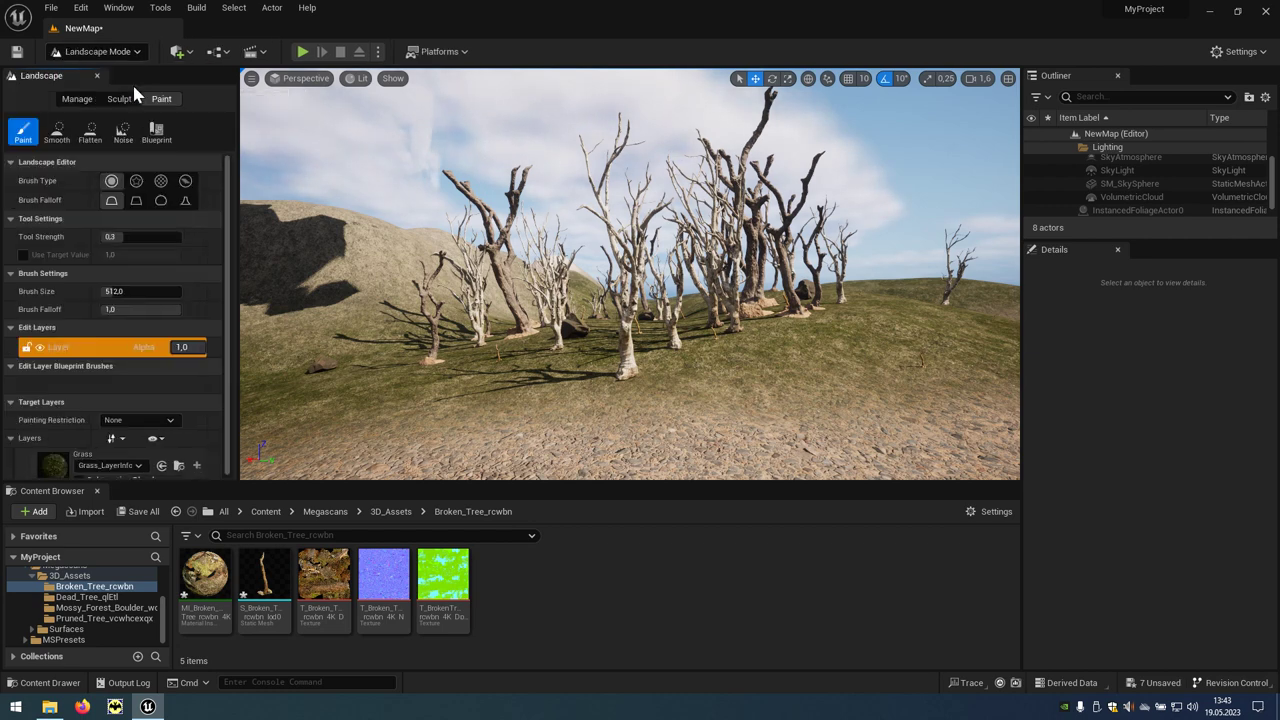
{"action": "left_click", "coordinate": [133, 95]}
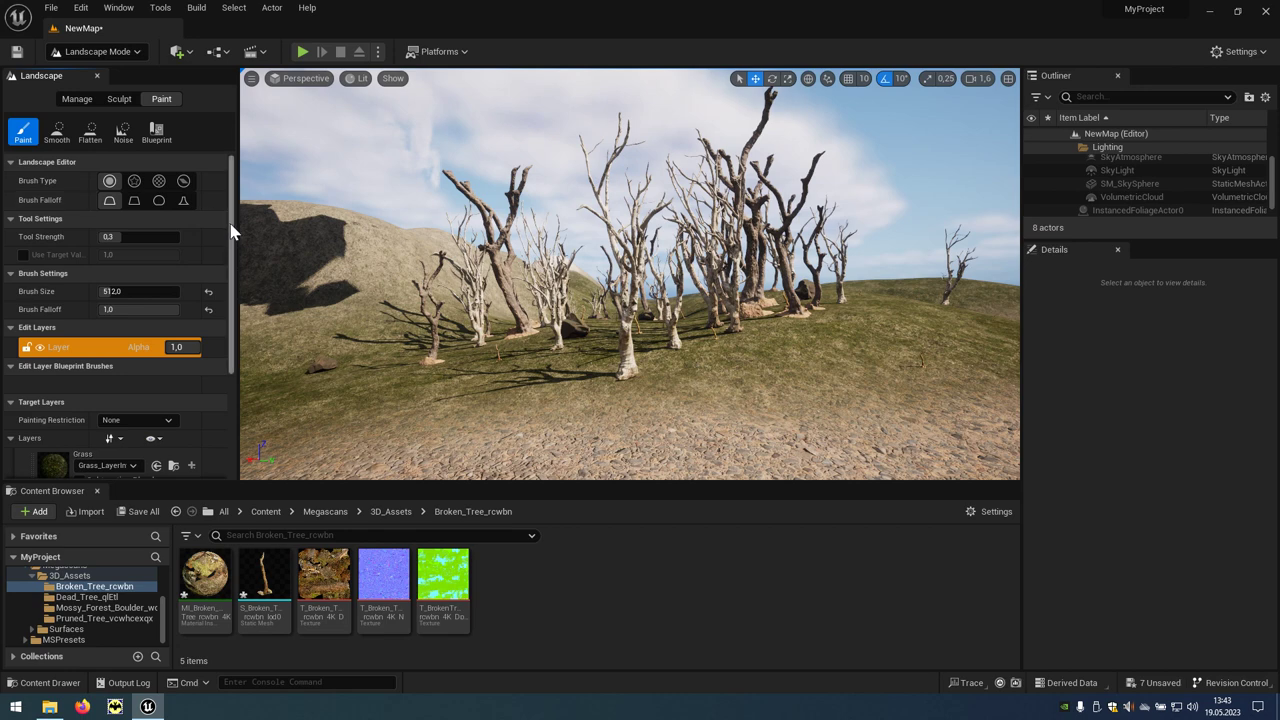
{"action": "scroll", "coordinate": [162, 338], "scroll_direction": "down", "scroll_amount": 4}
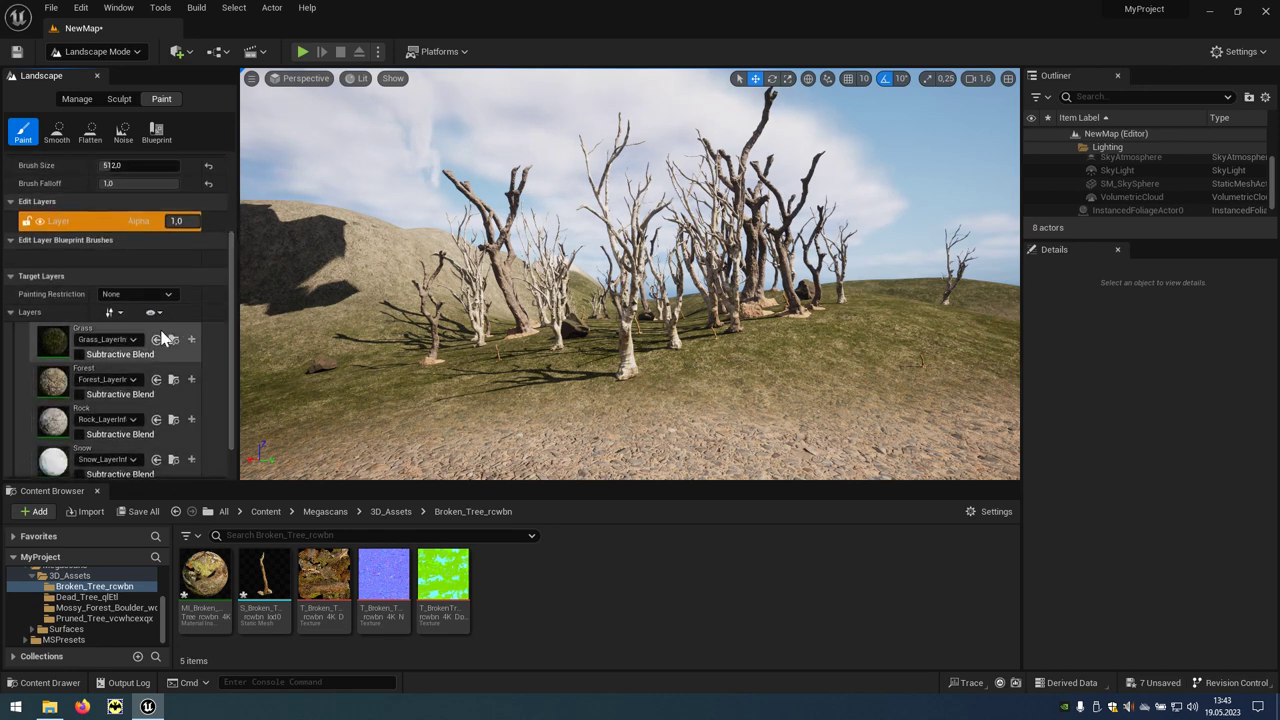
{"action": "left_click", "coordinate": [106, 380]}
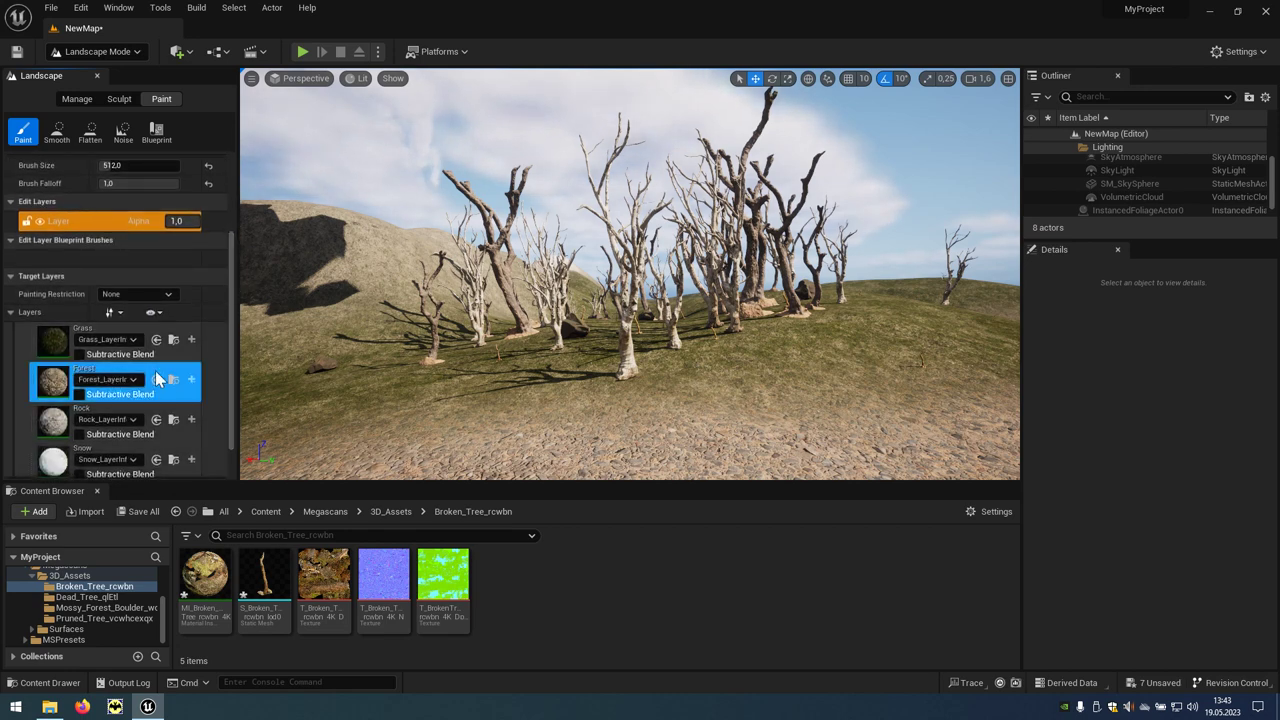
Brush the Forest layer onto the ground beneath the dead-tree grove beside the path
{"action": "right_click_drag", "start_coordinate": [516, 365], "coordinate": [633, 377]}
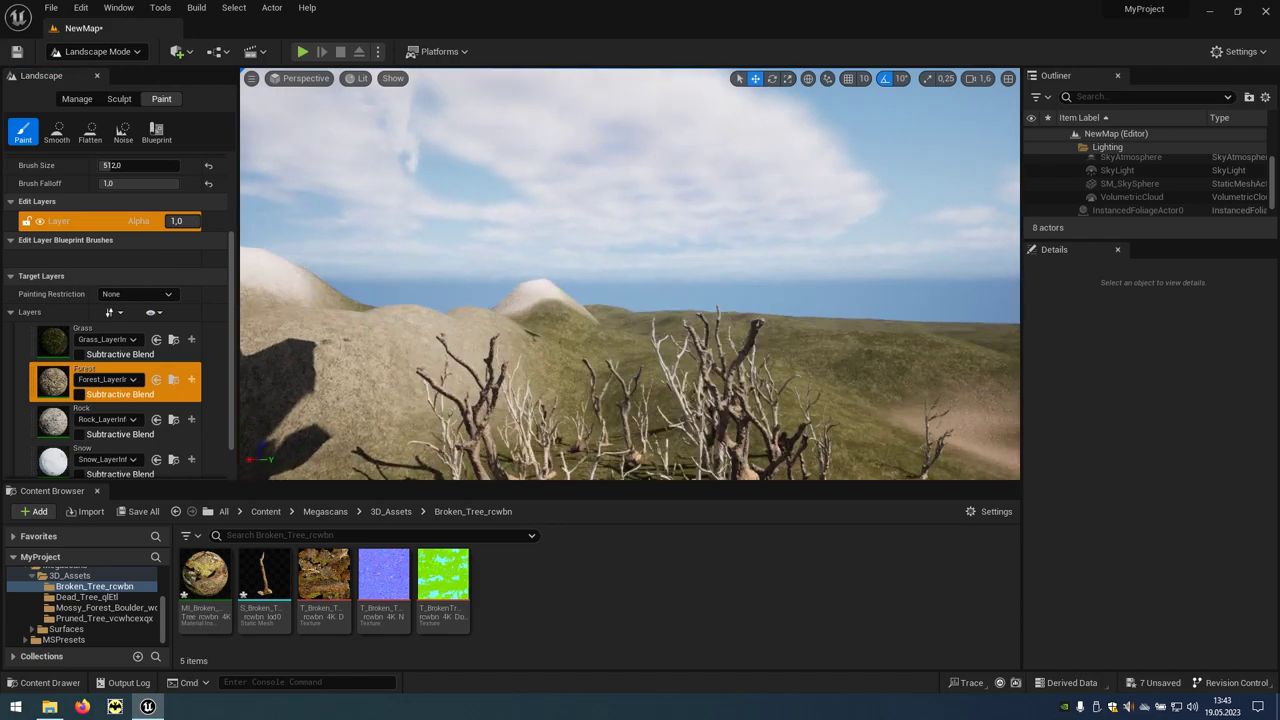
{"action": "left_click", "coordinate": [633, 377]}
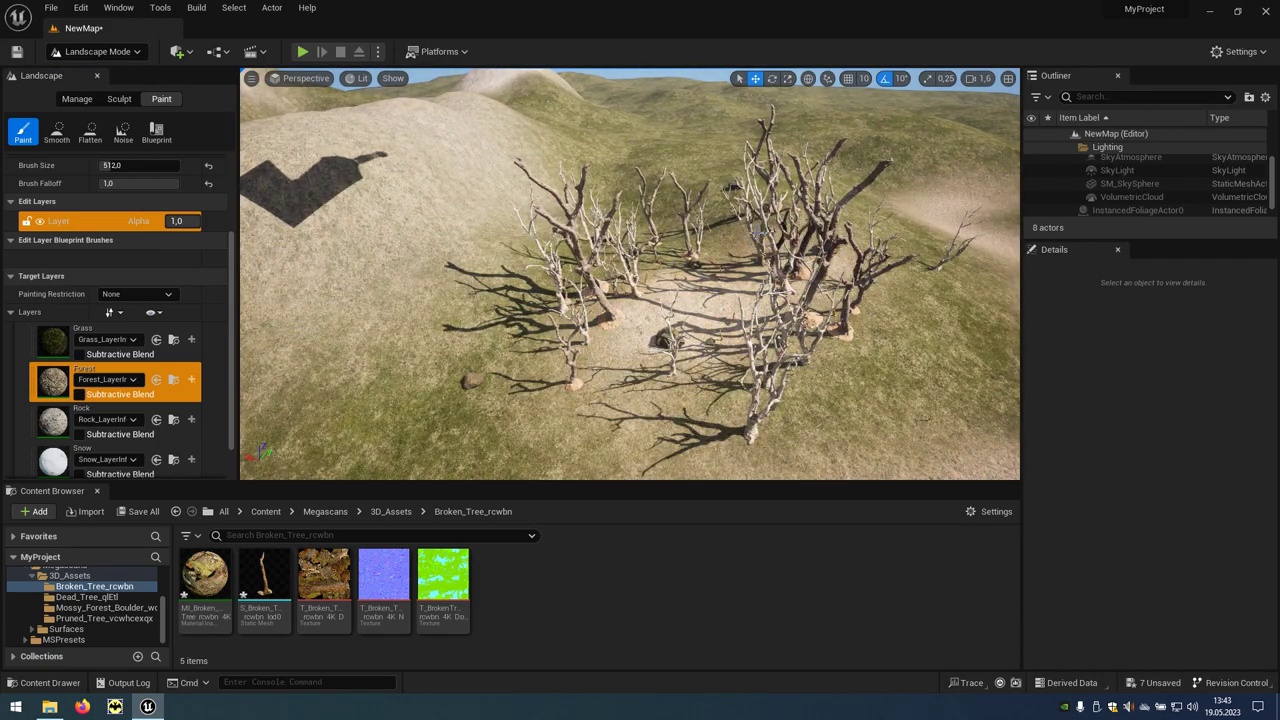
{"action": "right_click_drag", "start_coordinate": [693, 376], "coordinate": [693, 376]}
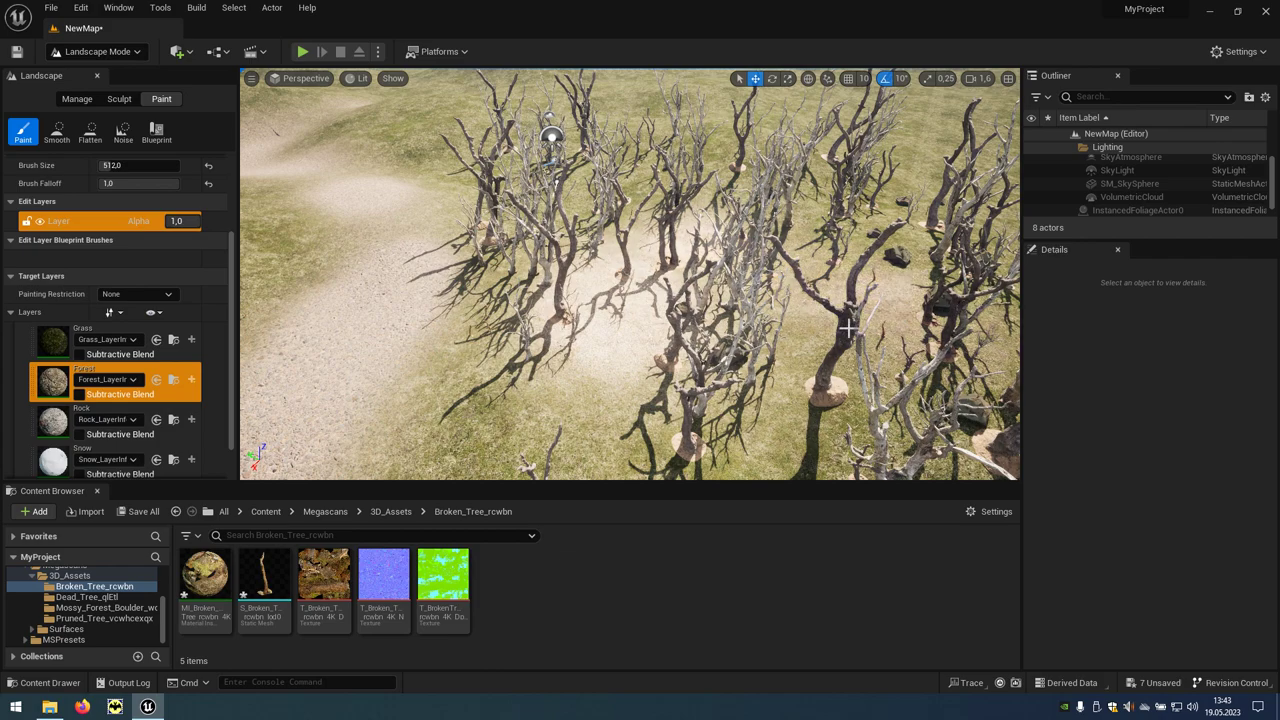
{"action": "right_click_drag", "start_coordinate": [847, 328], "coordinate": [847, 328]}
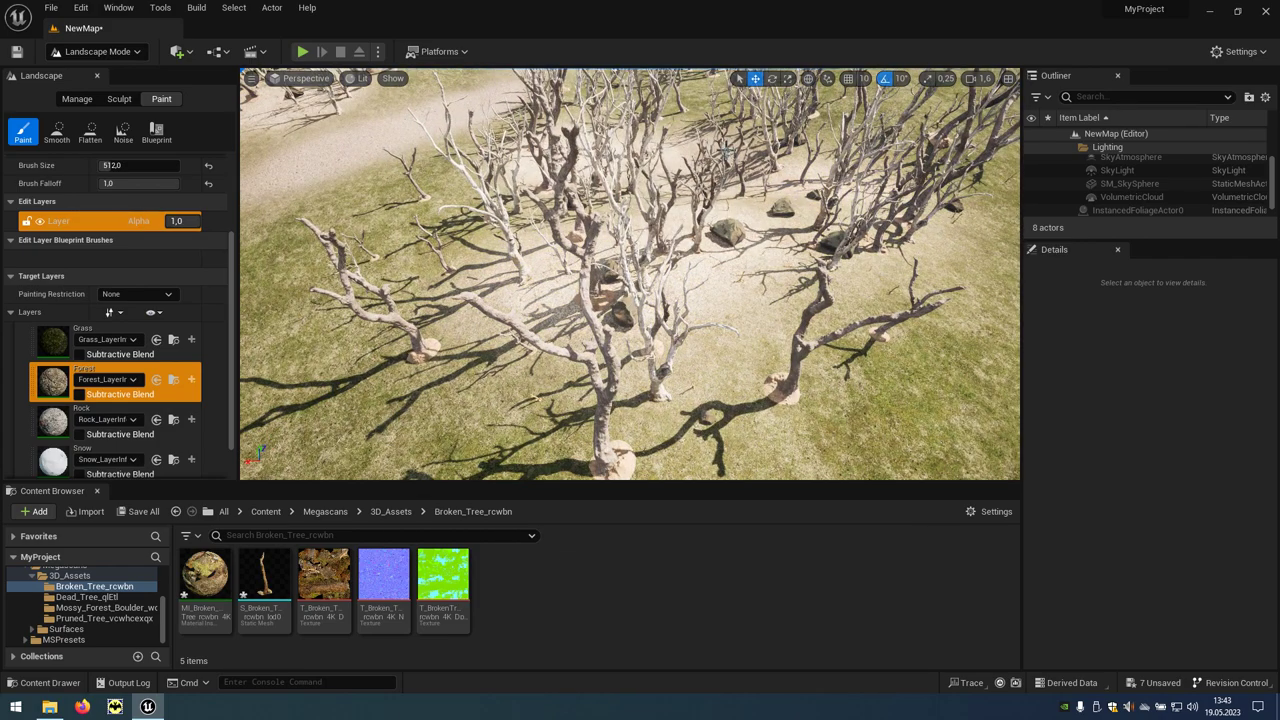
{"action": "mouse_move", "coordinate": [757, 182]}
{"action": "right_mouse_down"}
{"action": "mouse_move", "coordinate": [699, 78]}
{"action": "mouse_move", "coordinate": [714, 80]}
{"action": "right_mouse_up"}
Play-test the level by walking through the grove among trees and boulders, then stop with Esc
{"action": "left_click", "coordinate": [305, 53]}
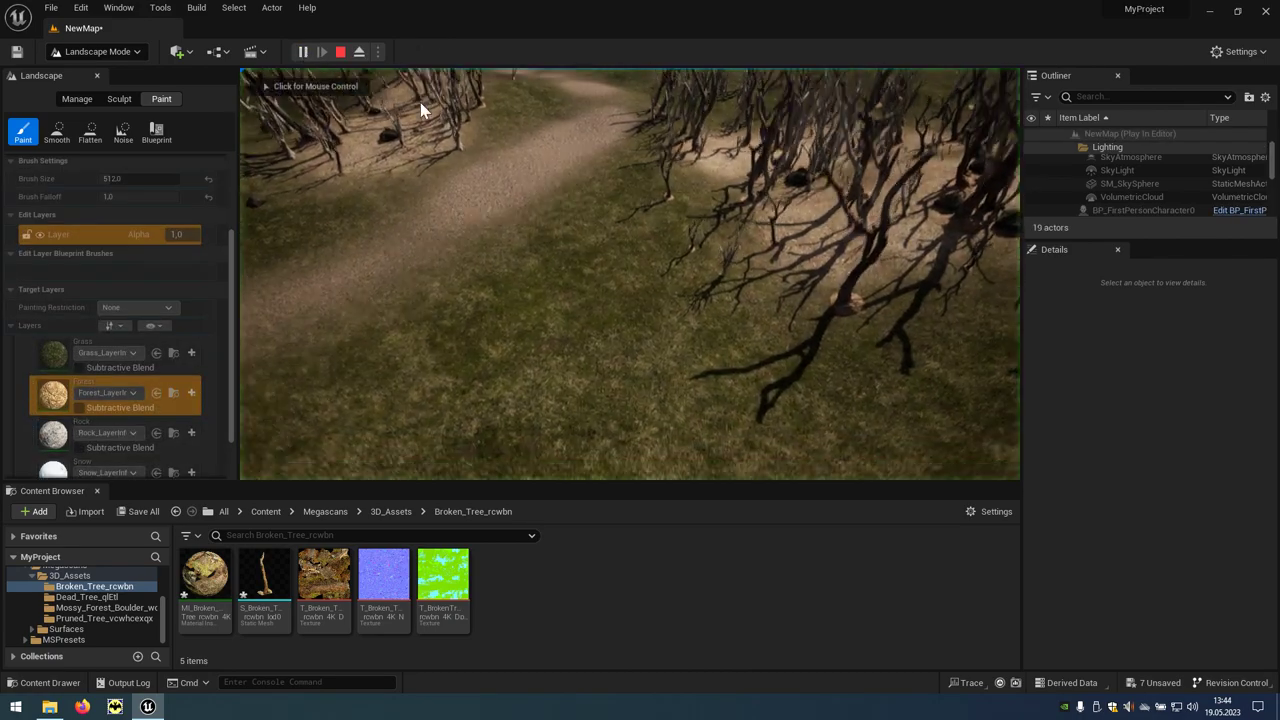
{"action": "key", "text": "w"}
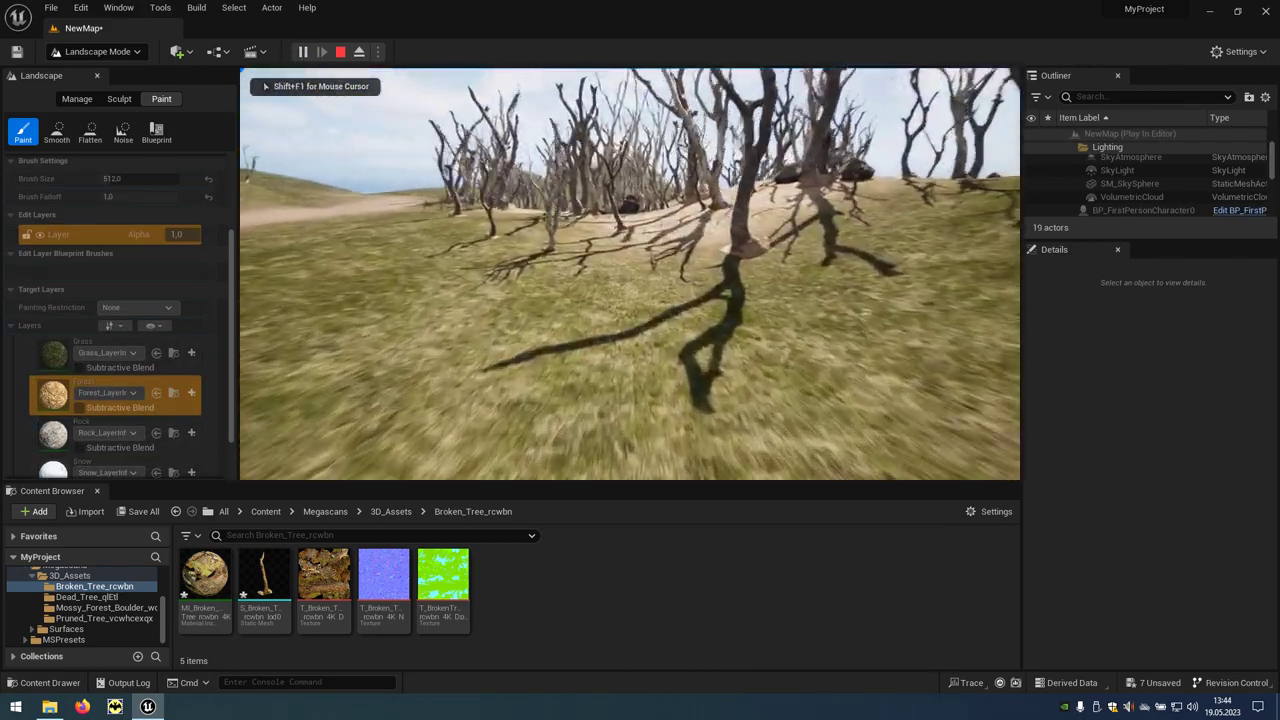
{"action": "key", "text": "w"}
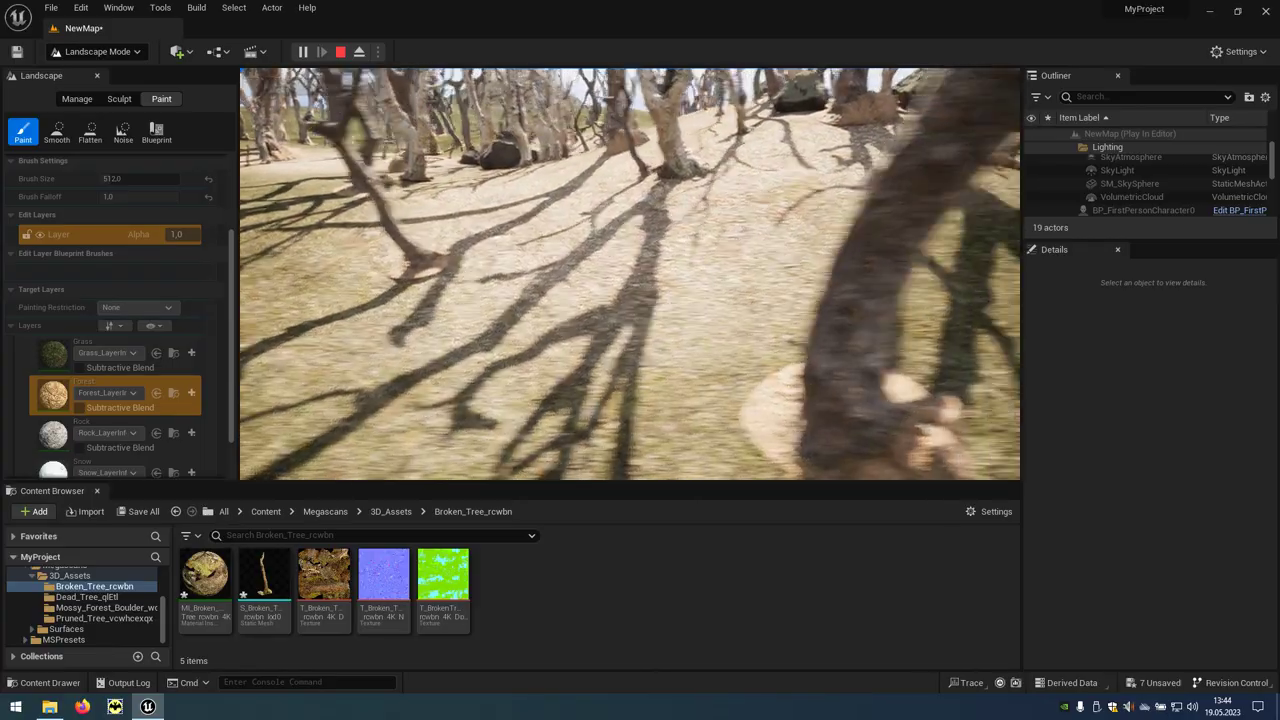
{"action": "key", "text": "w"}
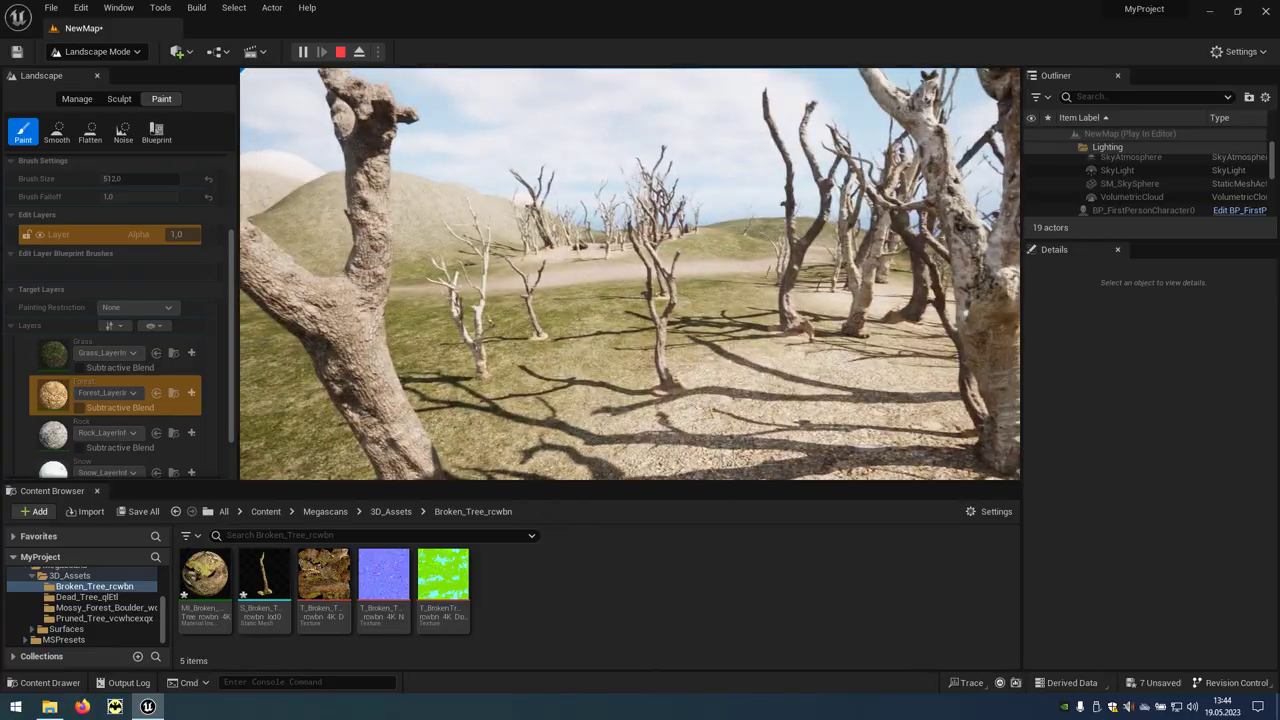
{"action": "key", "text": "w"}
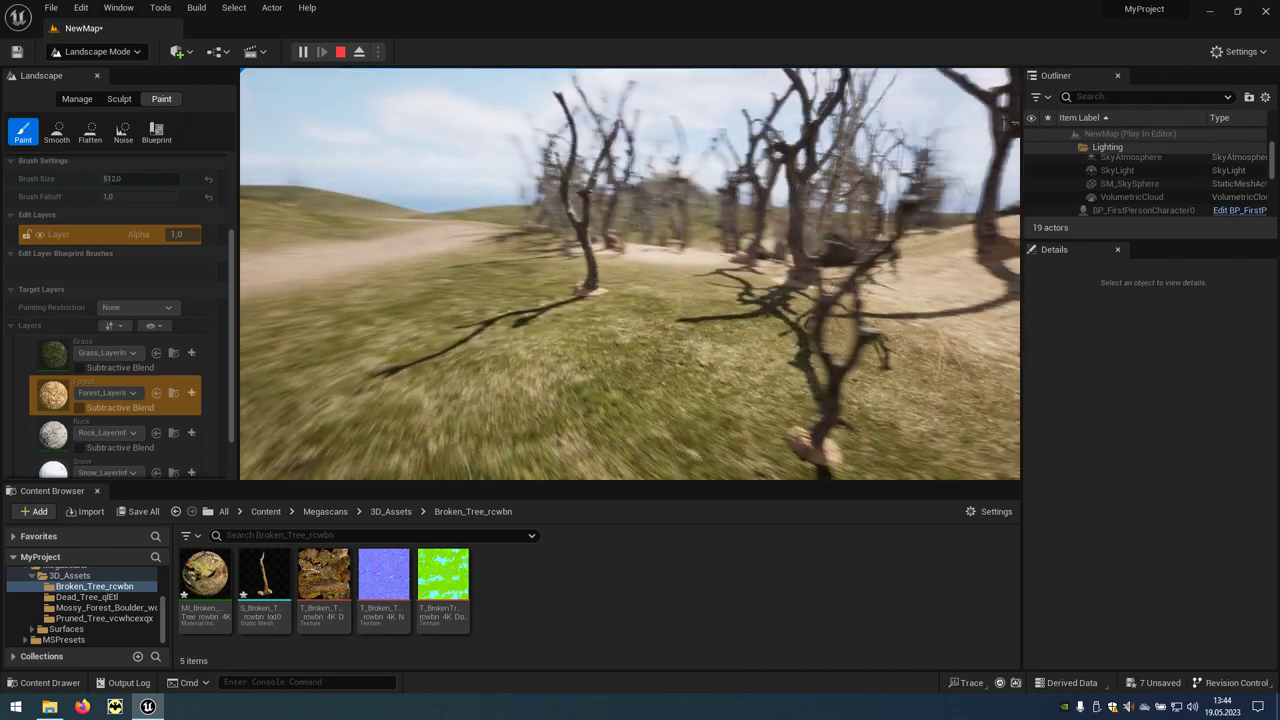
{"action": "key", "text": "w"}
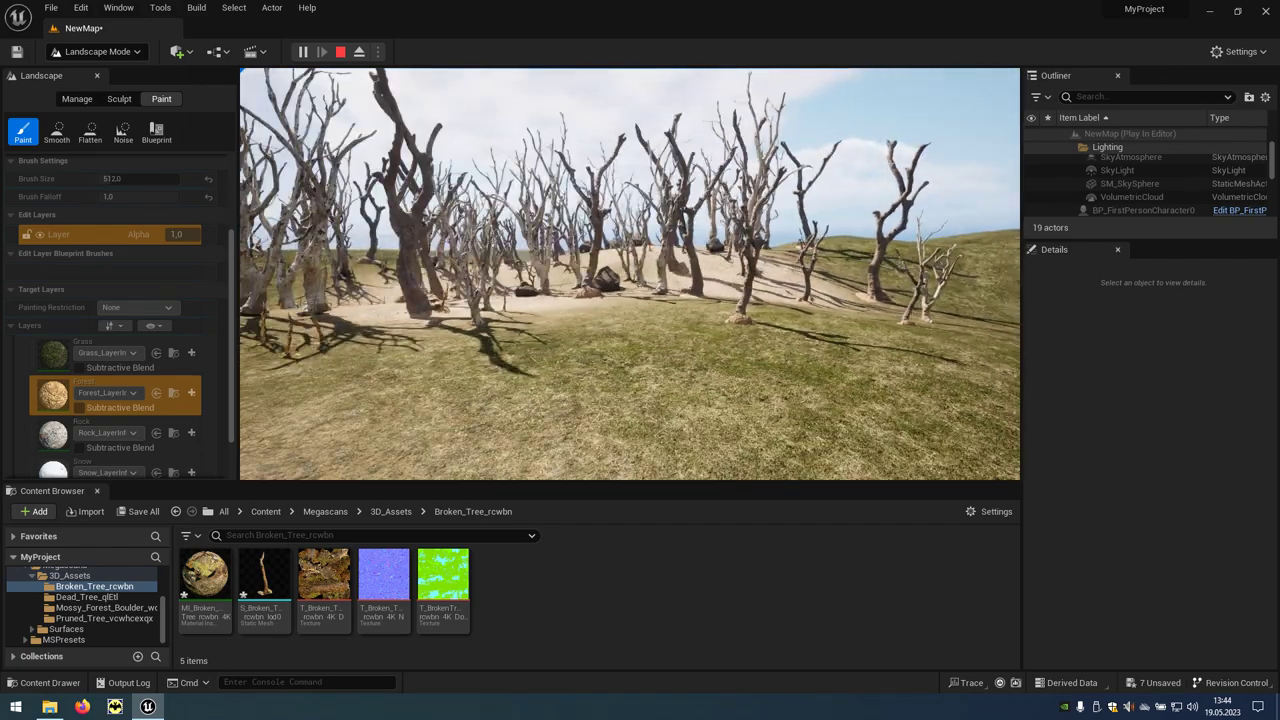
{"action": "key", "text": "Escape"}
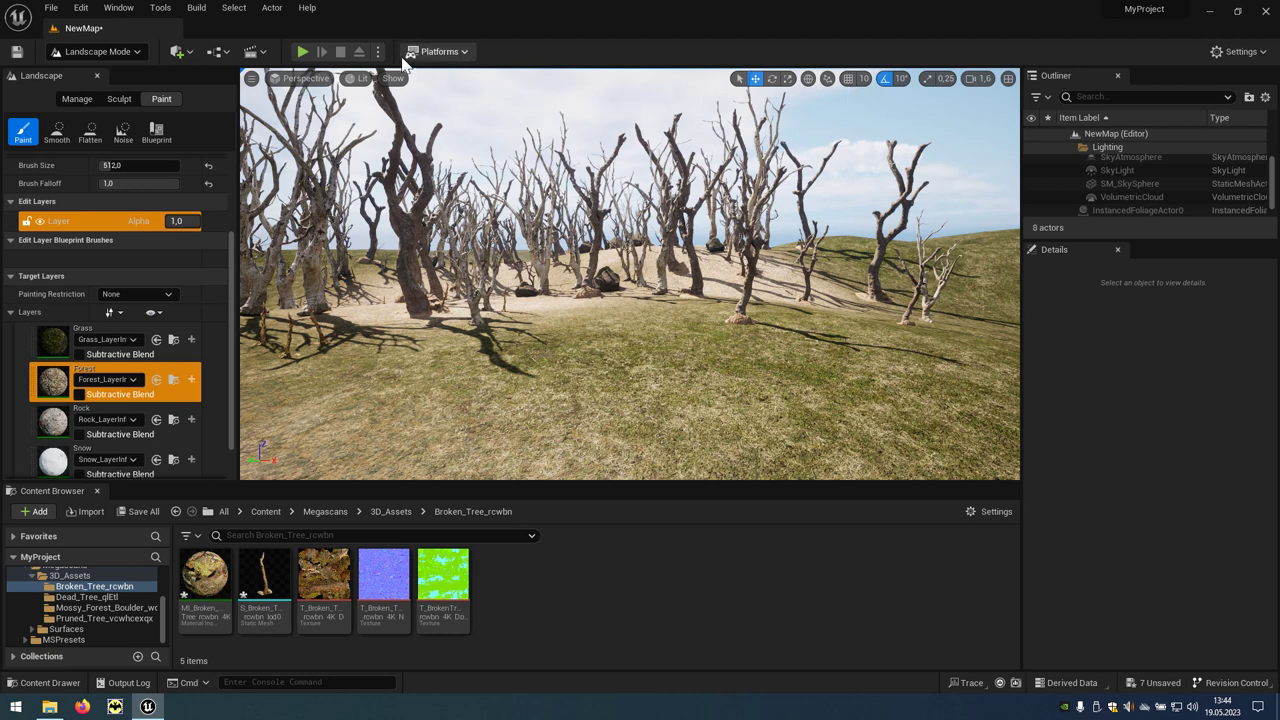
Add the locally downloaded Kikuyu Grass from Quixel Bridge at High Quality, then close Bridge
{"action": "left_click", "coordinate": [192, 55]}
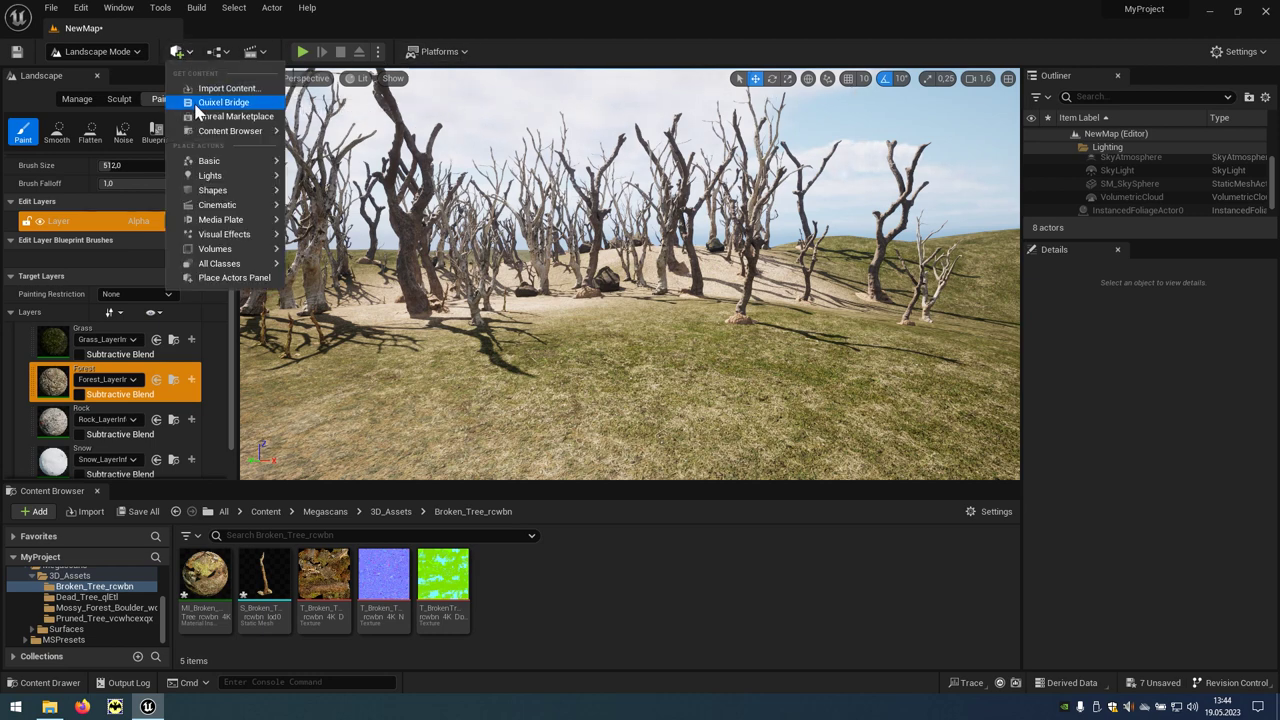
{"action": "left_click", "coordinate": [256, 107]}
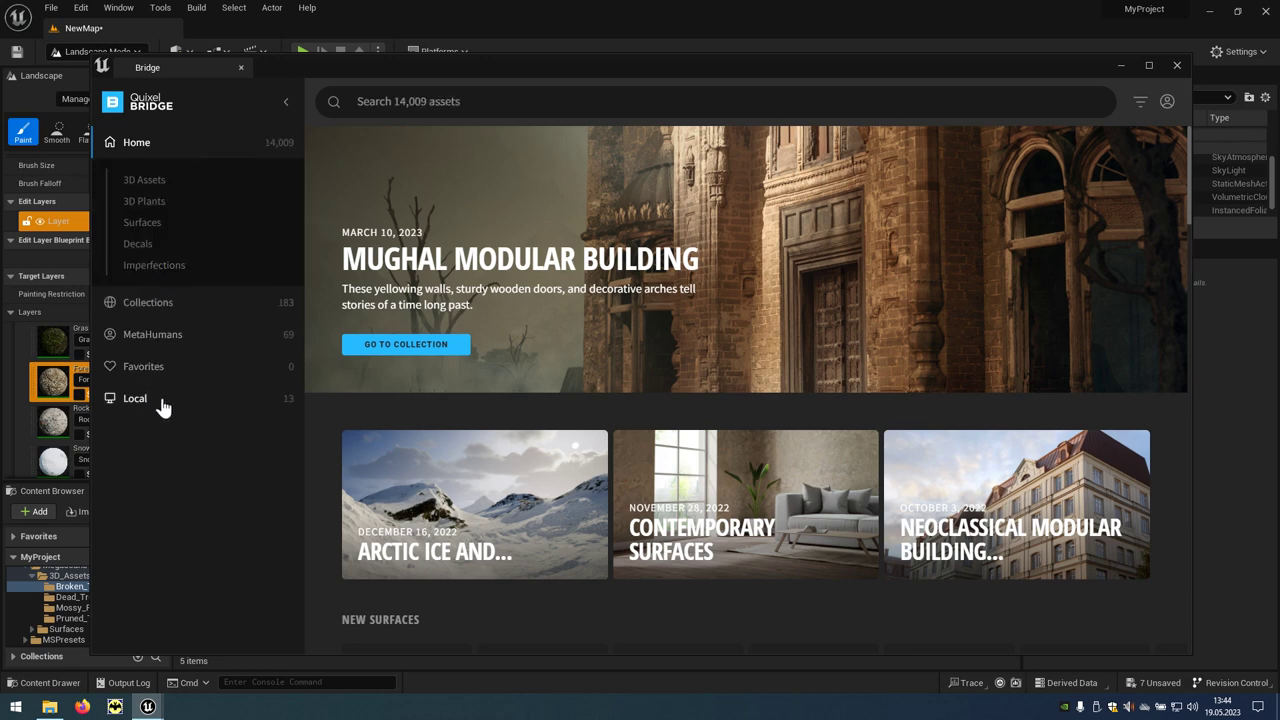
{"action": "left_click", "coordinate": [135, 398]}
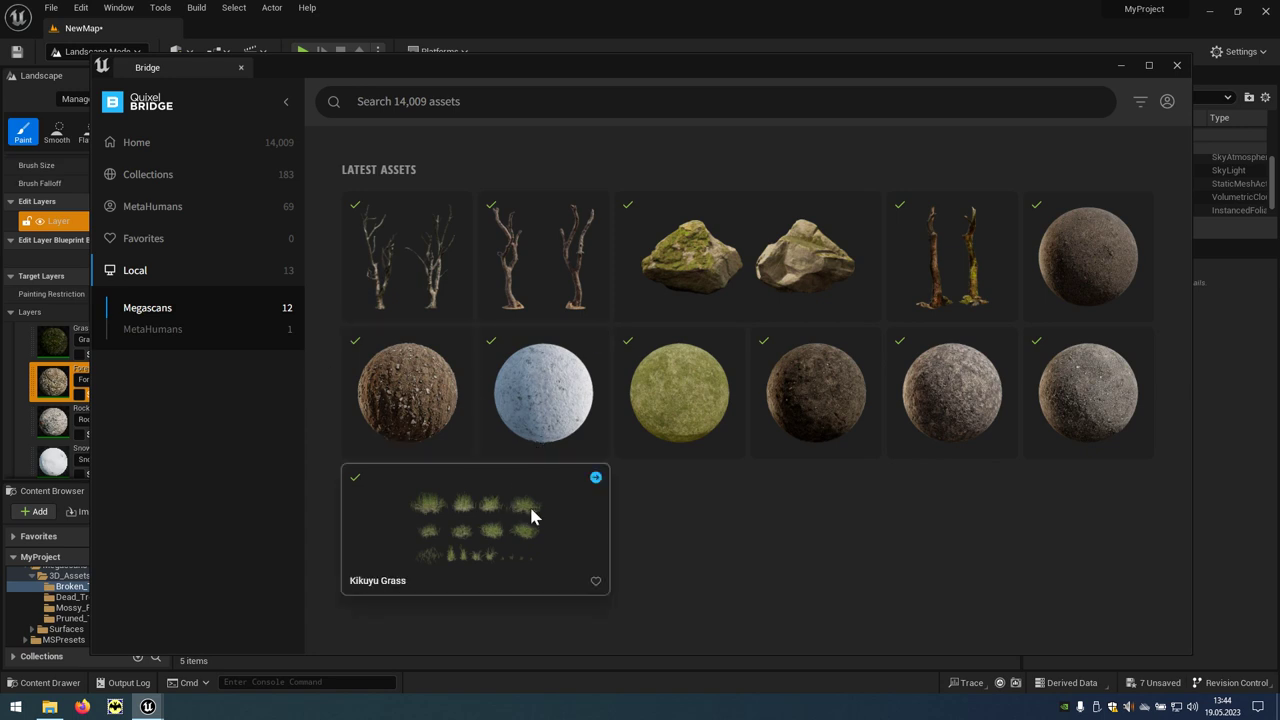
{"action": "left_click", "coordinate": [561, 514]}
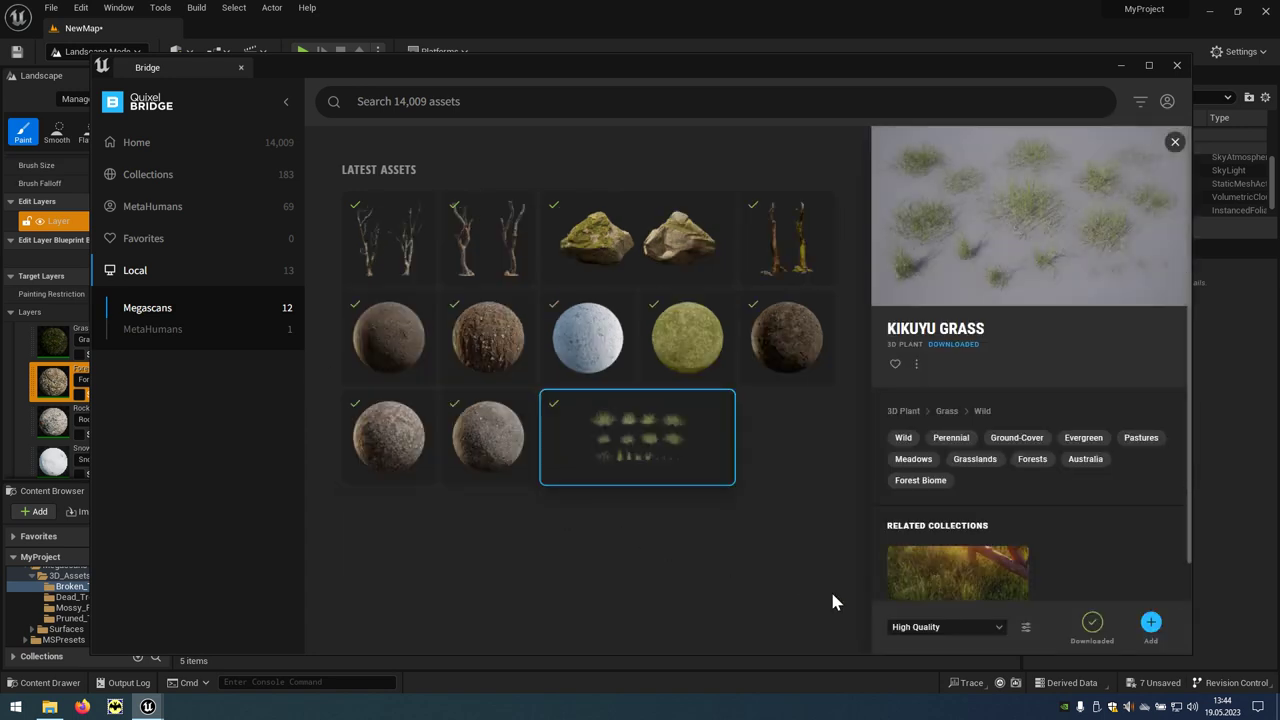
{"action": "left_click", "coordinate": [929, 634]}
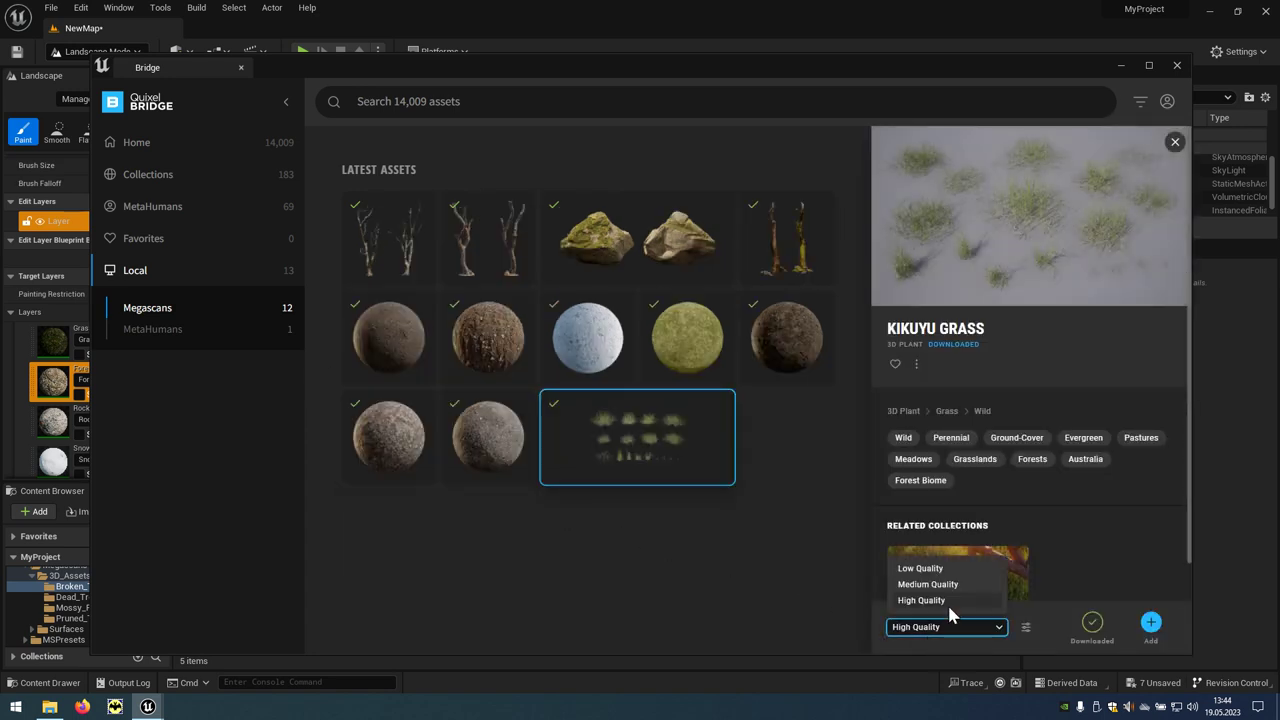
{"action": "left_click", "coordinate": [949, 602]}
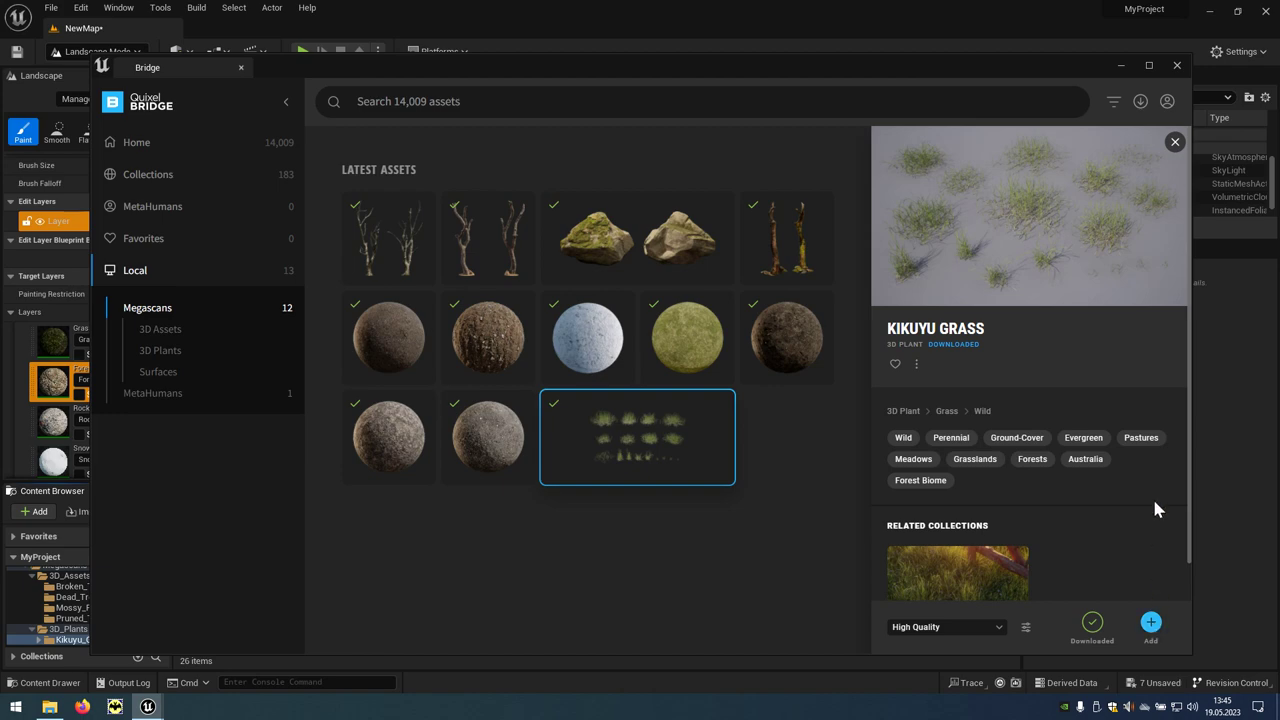
{"action": "left_click", "coordinate": [1179, 65]}
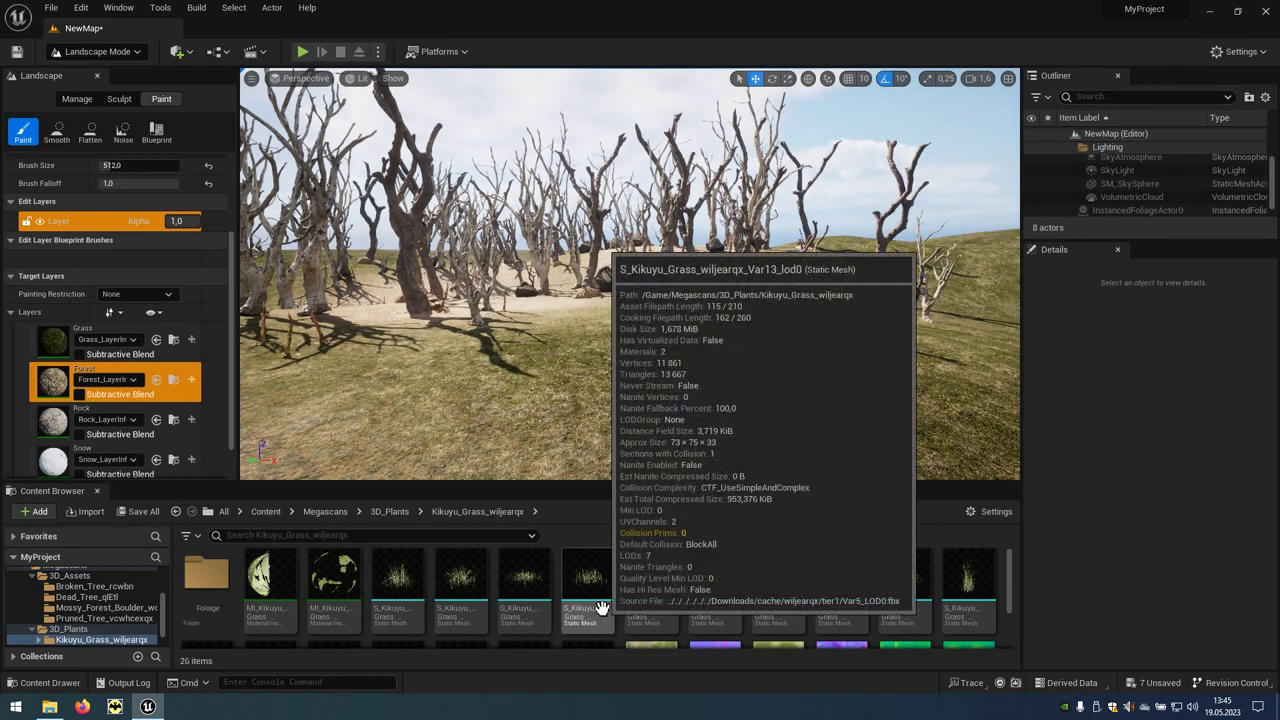
Enter Foliage mode and scroll the panel to the Kikuyu grass meshes in the palette
{"action": "scroll", "coordinate": [601, 608], "scroll_direction": "down", "scroll_amount": 2}
{"action": "scroll", "coordinate": [601, 608], "scroll_direction": "up", "scroll_amount": 2}
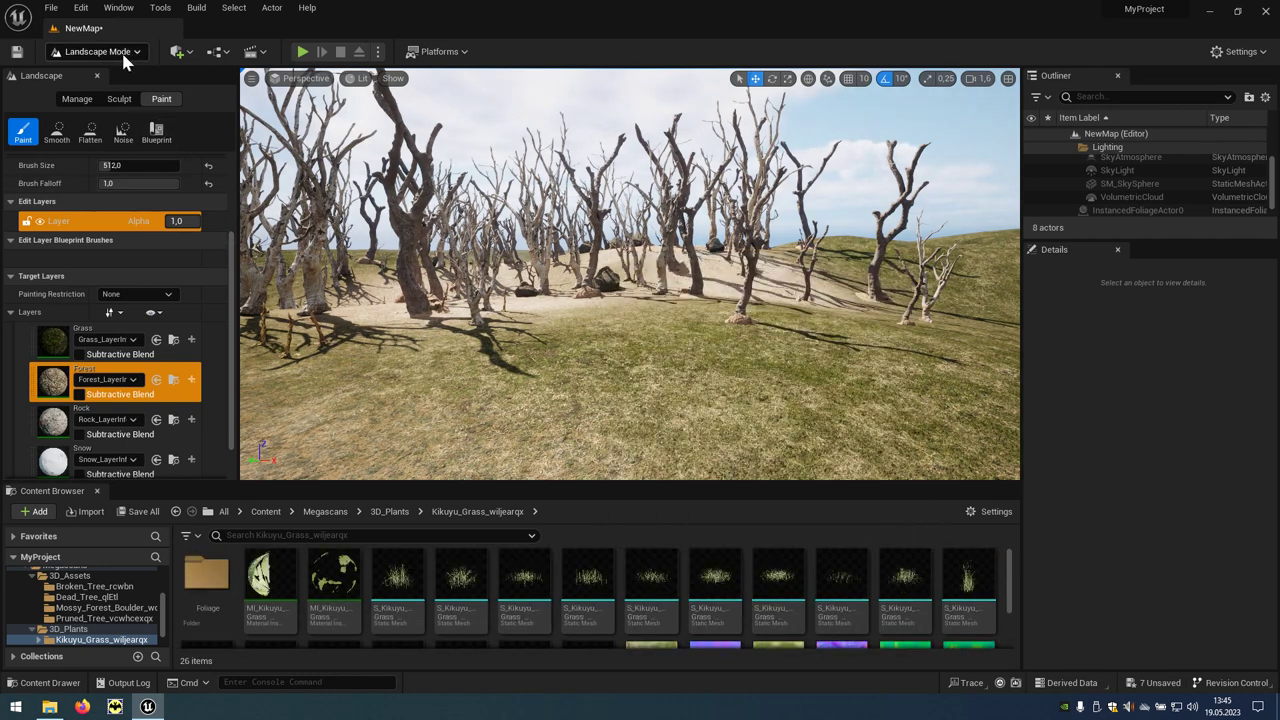
{"action": "left_click", "coordinate": [72, 54]}
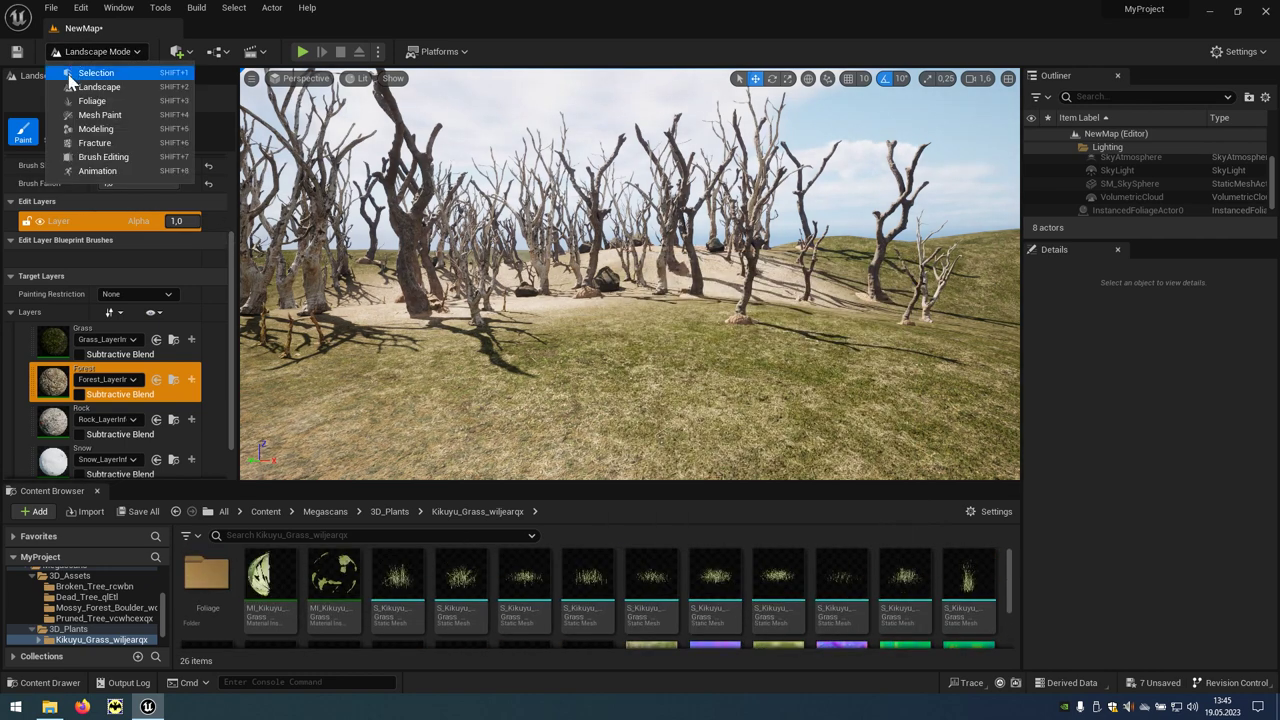
{"action": "left_click", "coordinate": [127, 110]}
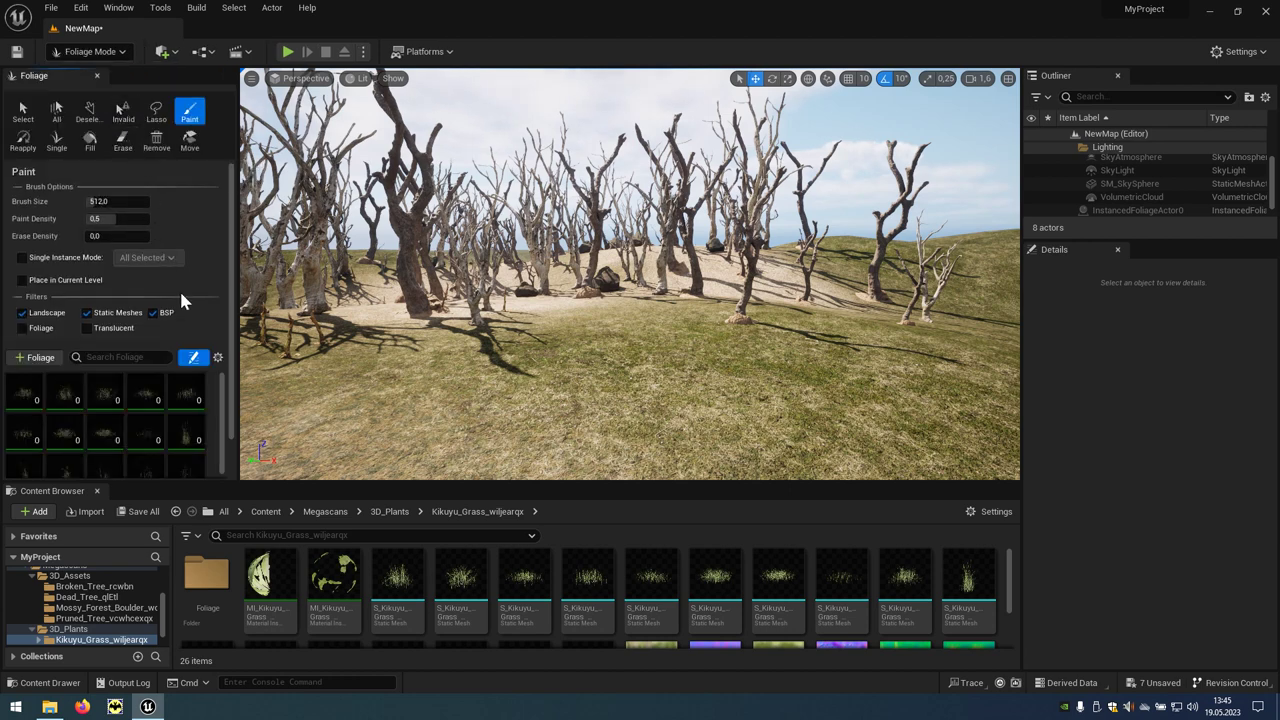
{"action": "left_click_drag", "start_coordinate": [232, 406], "coordinate": [230, 465]}
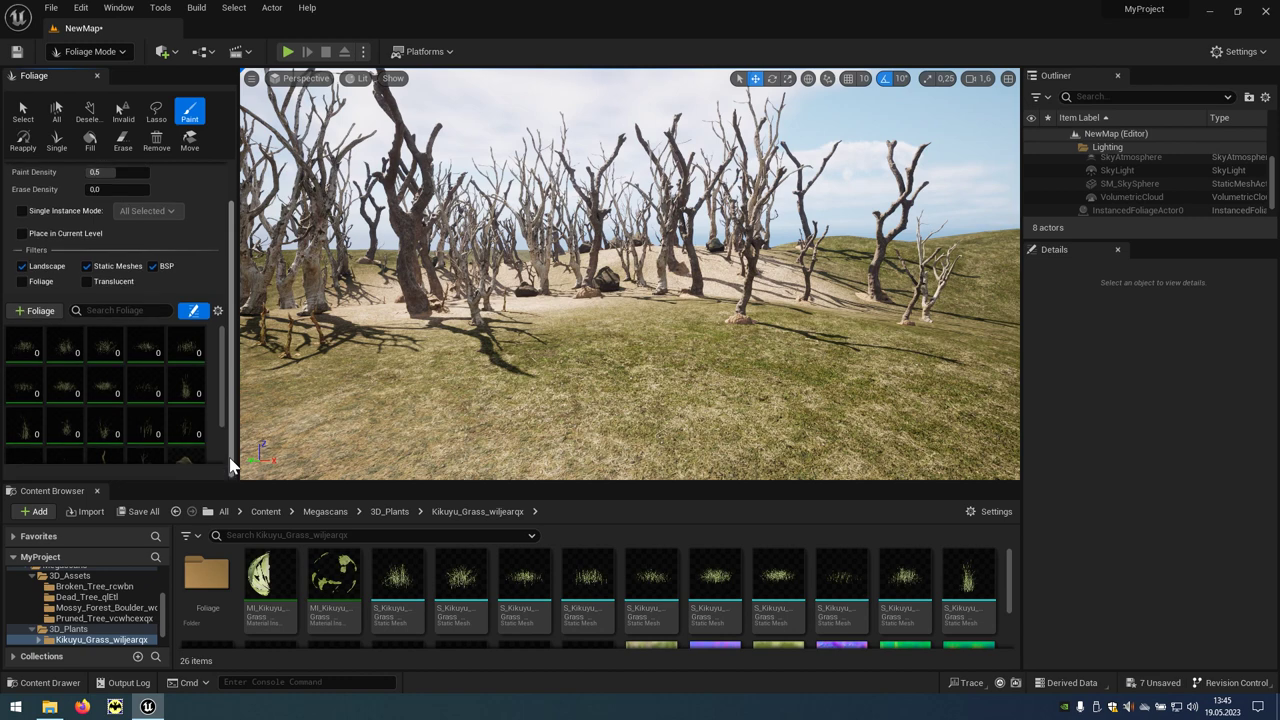
{"action": "left_click_drag", "start_coordinate": [222, 410], "coordinate": [222, 440]}
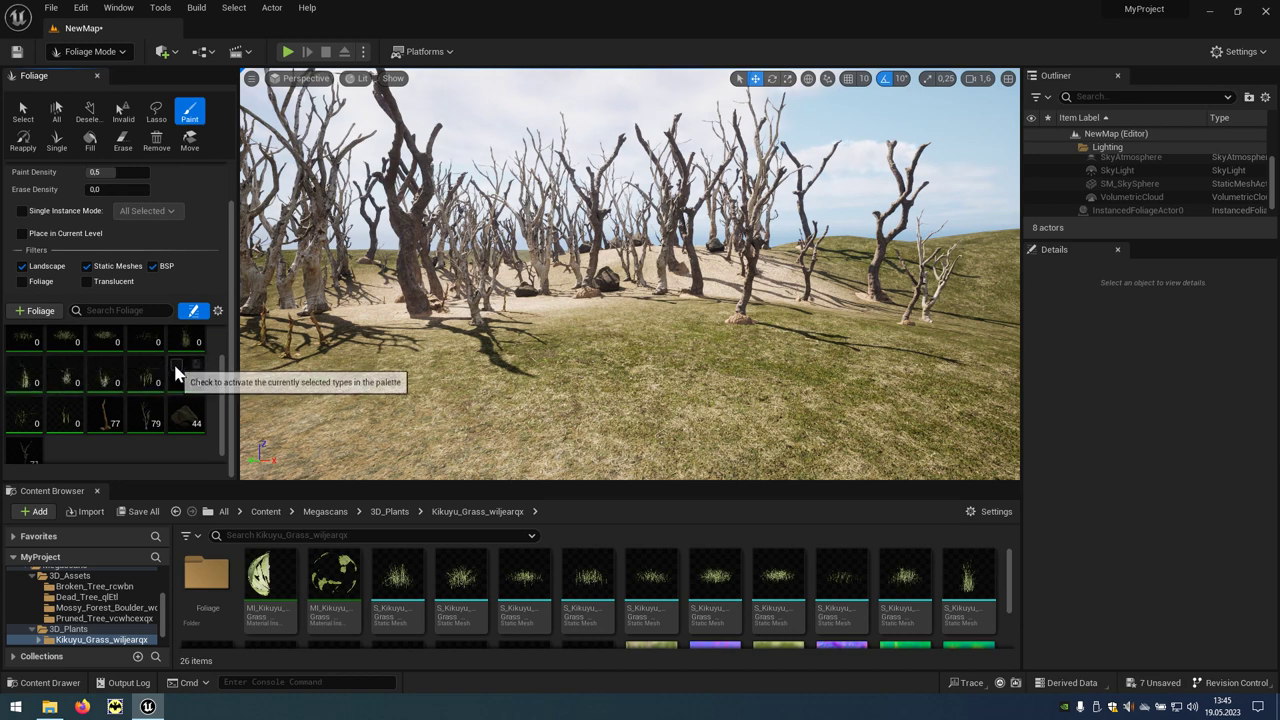
{"action": "left_click_drag", "start_coordinate": [221, 380], "coordinate": [223, 343]}
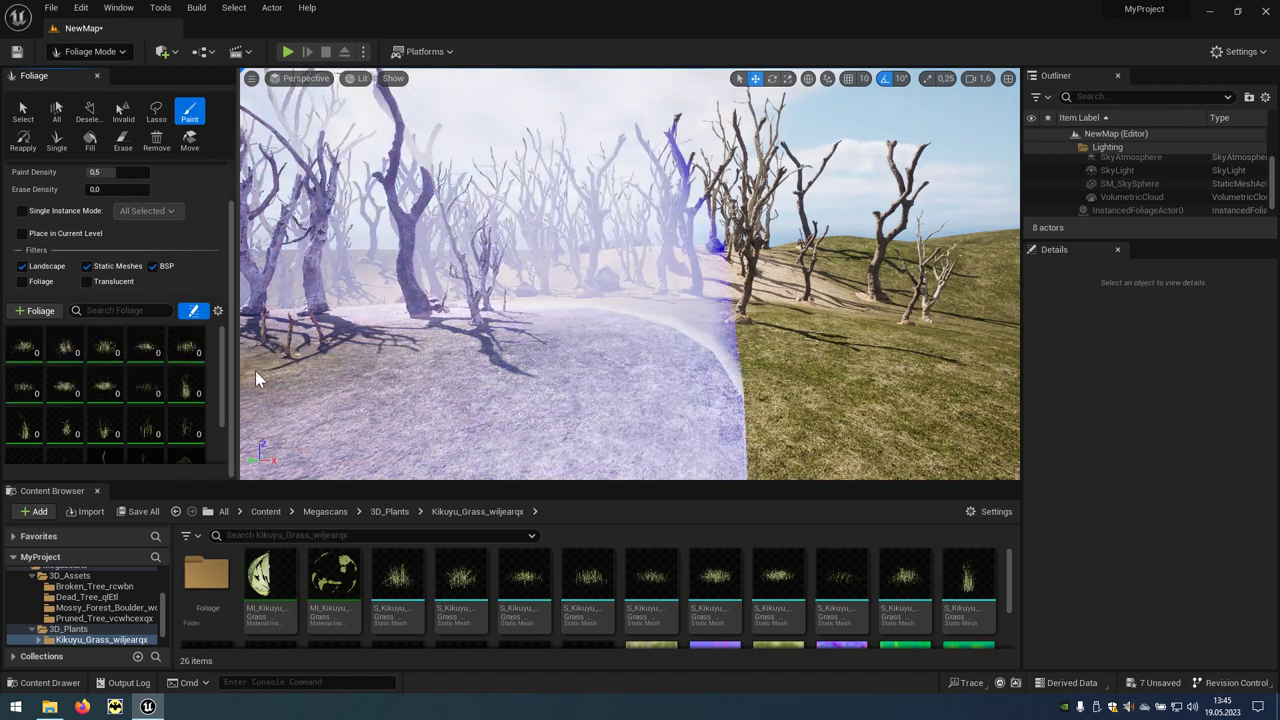
Paint Kikuyu grass over the hillsides and around the grove, about 536–573 instances per type
{"action": "mouse_move", "coordinate": [393, 373]}
{"action": "right_mouse_down"}
{"action": "mouse_move", "coordinate": [347, 282]}
{"action": "mouse_move", "coordinate": [350, 195]}
{"action": "right_mouse_up"}
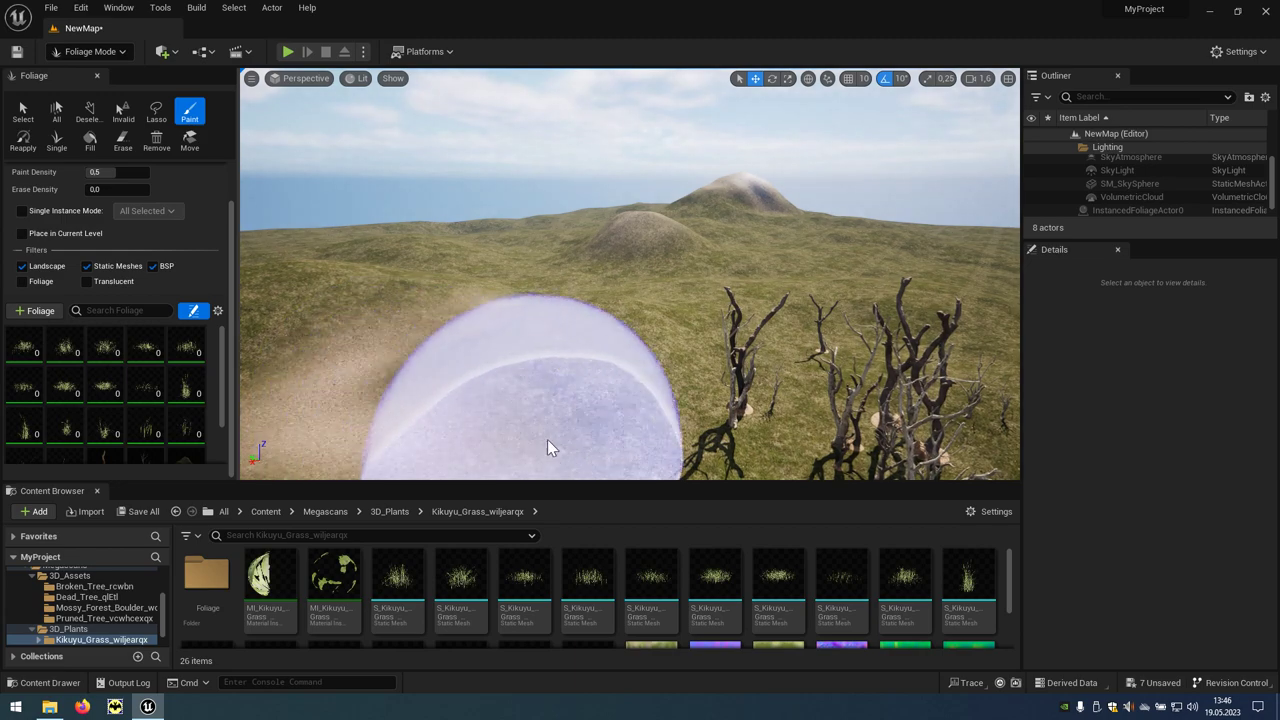
{"action": "mouse_move", "coordinate": [547, 439]}
{"action": "left_mouse_down"}
{"action": "mouse_move", "coordinate": [553, 388]}
{"action": "mouse_move", "coordinate": [588, 391]}
{"action": "left_mouse_up"}
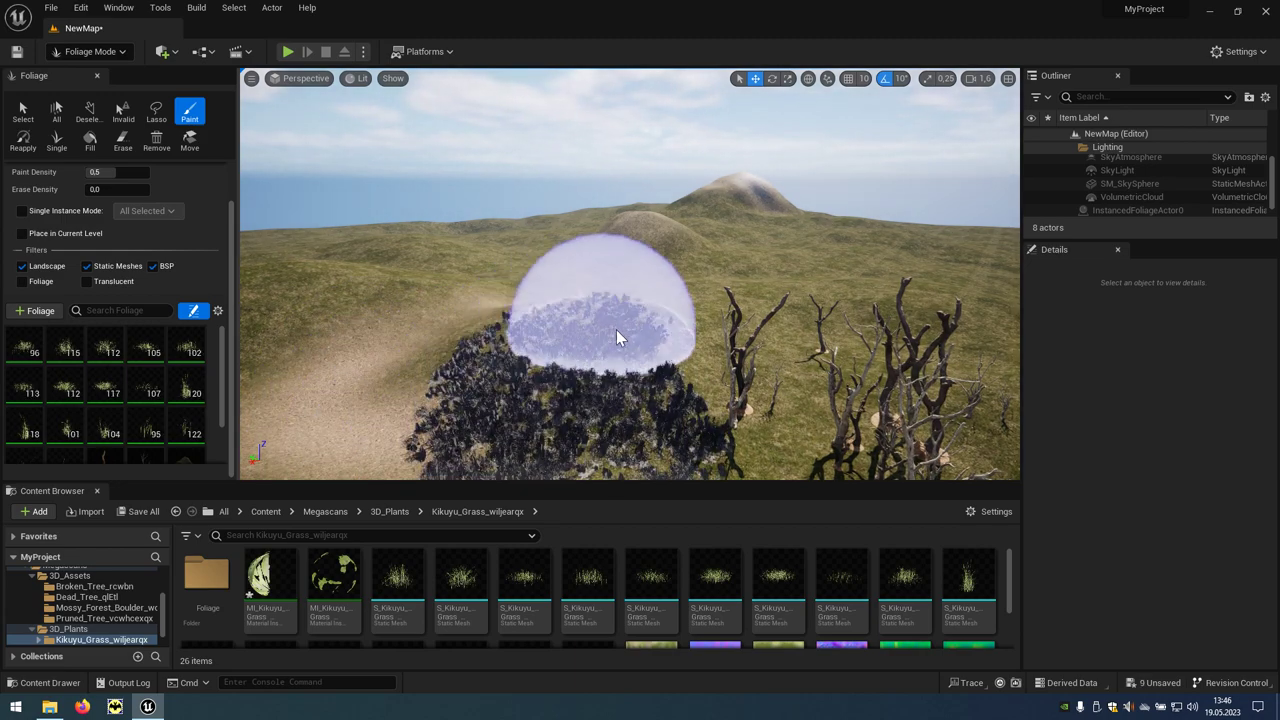
{"action": "mouse_move", "coordinate": [588, 391]}
{"action": "right_mouse_down"}
{"action": "mouse_move", "coordinate": [560, 391]}
{"action": "mouse_move", "coordinate": [588, 391]}
{"action": "right_mouse_up"}
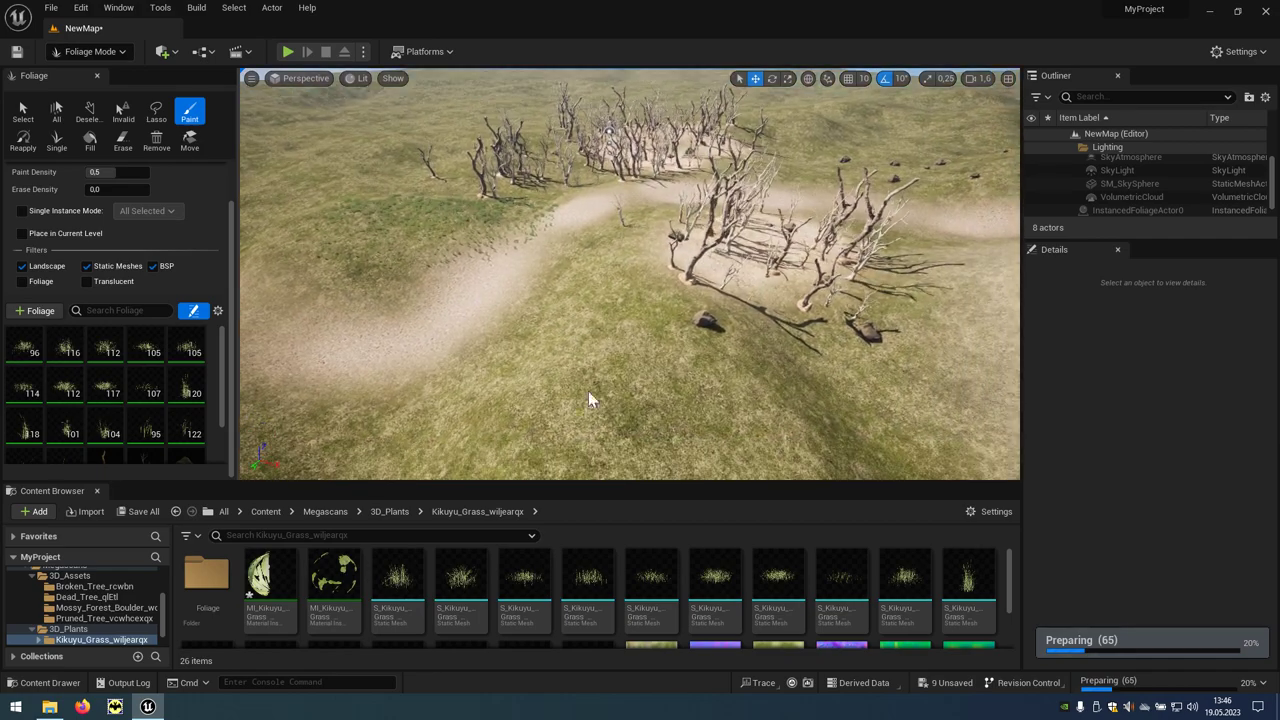
{"action": "mouse_move", "coordinate": [588, 391]}
{"action": "left_mouse_down"}
{"action": "mouse_move", "coordinate": [603, 348]}
{"action": "mouse_move", "coordinate": [282, 433]}
{"action": "left_mouse_up"}
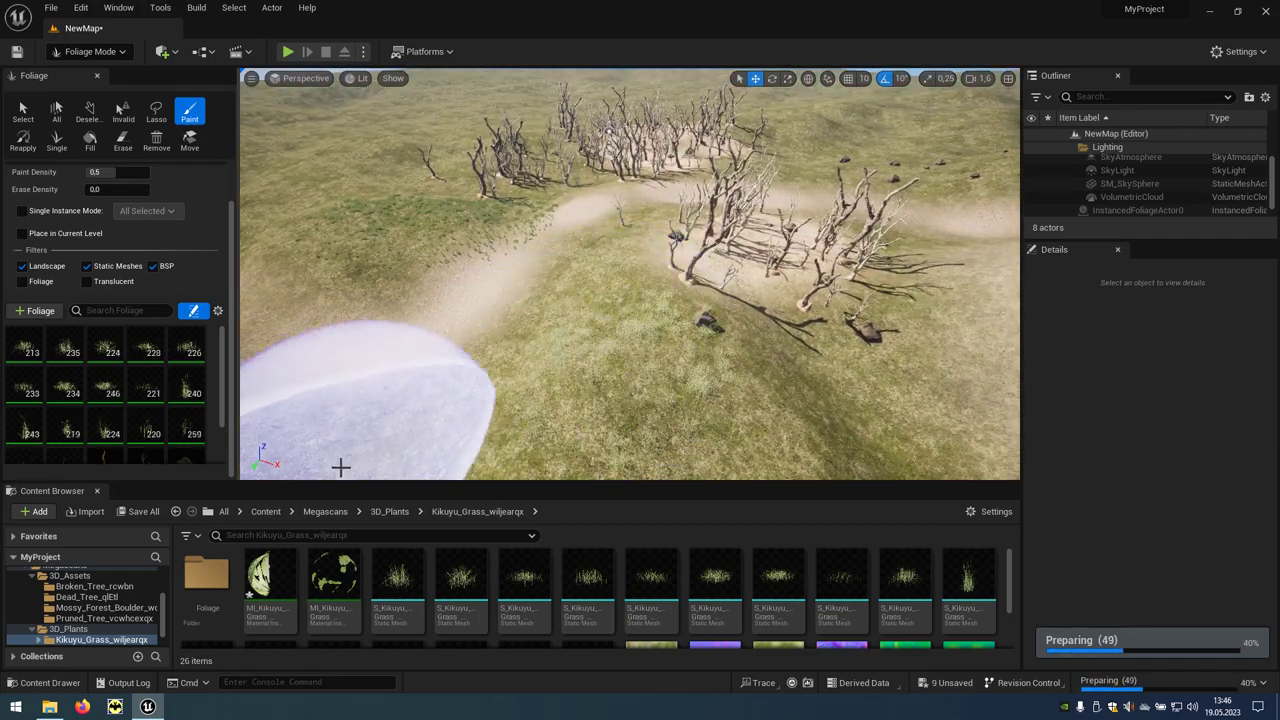
{"action": "right_click_drag", "start_coordinate": [282, 433], "coordinate": [282, 433]}
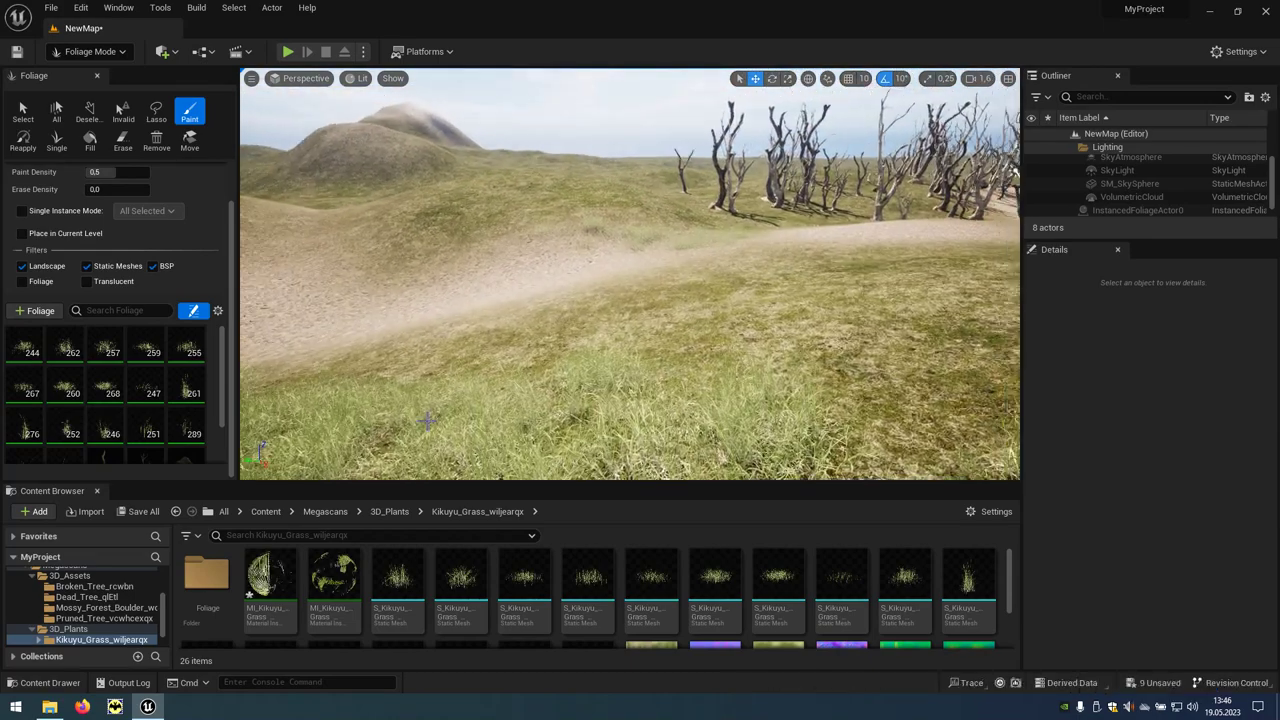
{"action": "right_click_drag", "start_coordinate": [1004, 120], "coordinate": [1013, 170]}
{"action": "left_click_drag", "start_coordinate": [1013, 170], "coordinate": [416, 182]}
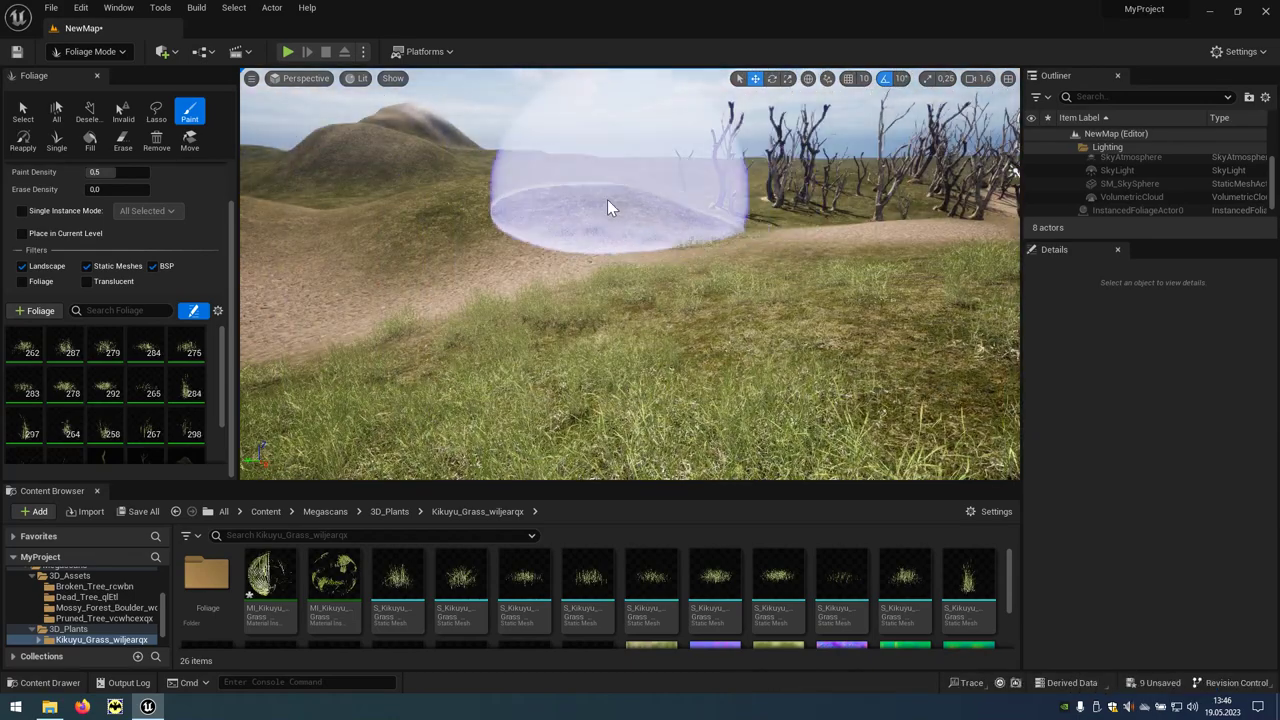
{"action": "right_click_drag", "start_coordinate": [416, 182], "coordinate": [416, 182]}
{"action": "mouse_move", "coordinate": [554, 171]}
{"action": "left_mouse_down"}
{"action": "mouse_move", "coordinate": [1008, 214]}
{"action": "mouse_move", "coordinate": [1029, 266]}
{"action": "left_mouse_up"}
{"action": "right_click_drag", "start_coordinate": [268, 128], "coordinate": [268, 128]}
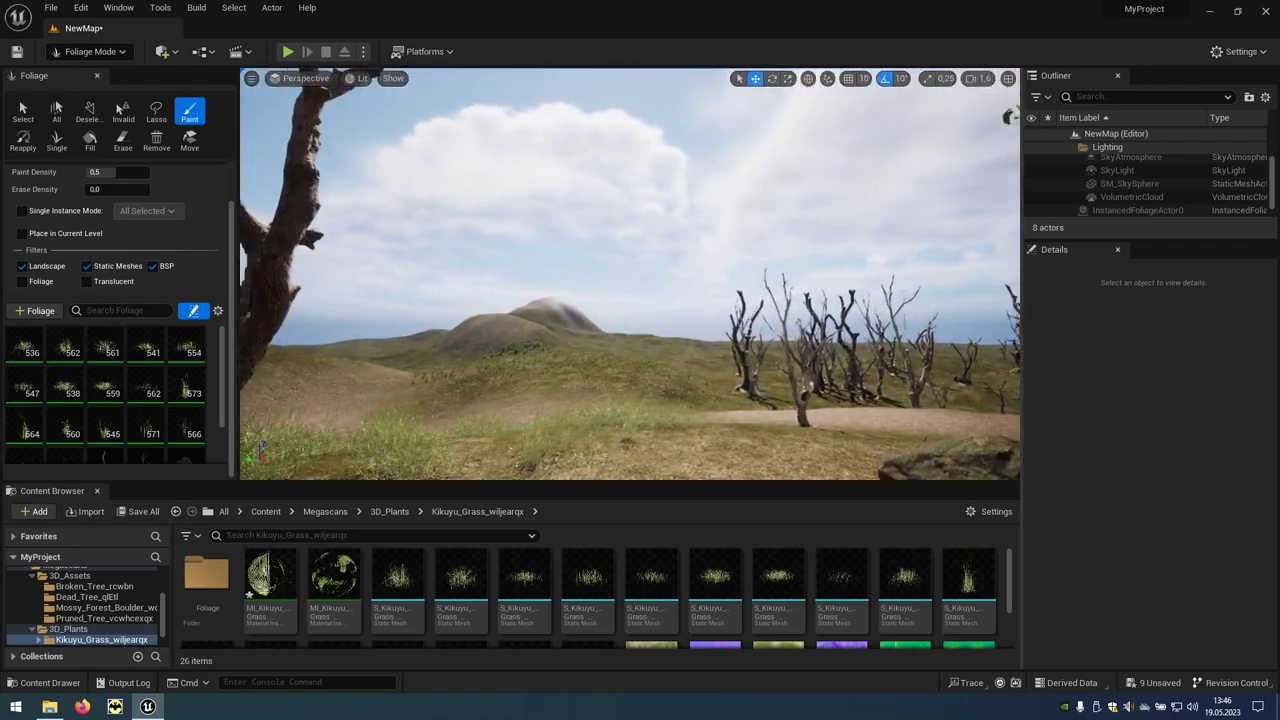
{"action": "left_click", "coordinate": [288, 52]}
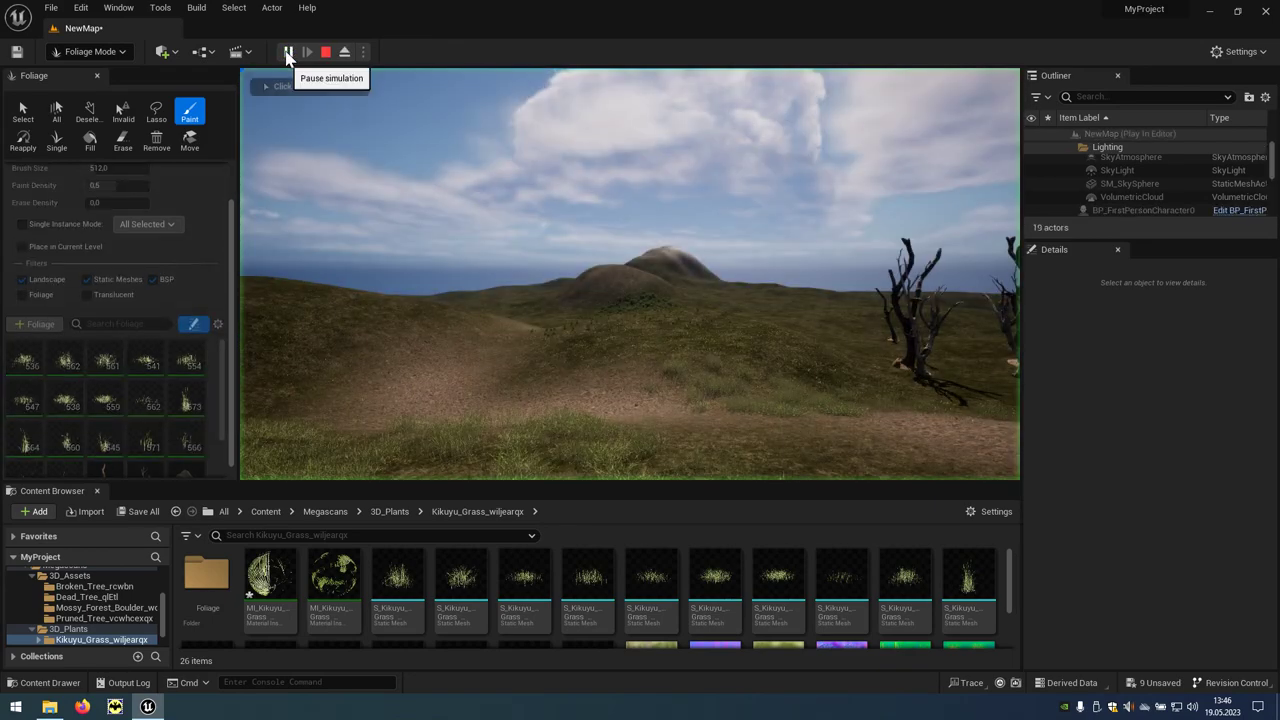
{"action": "key", "text": "w"}
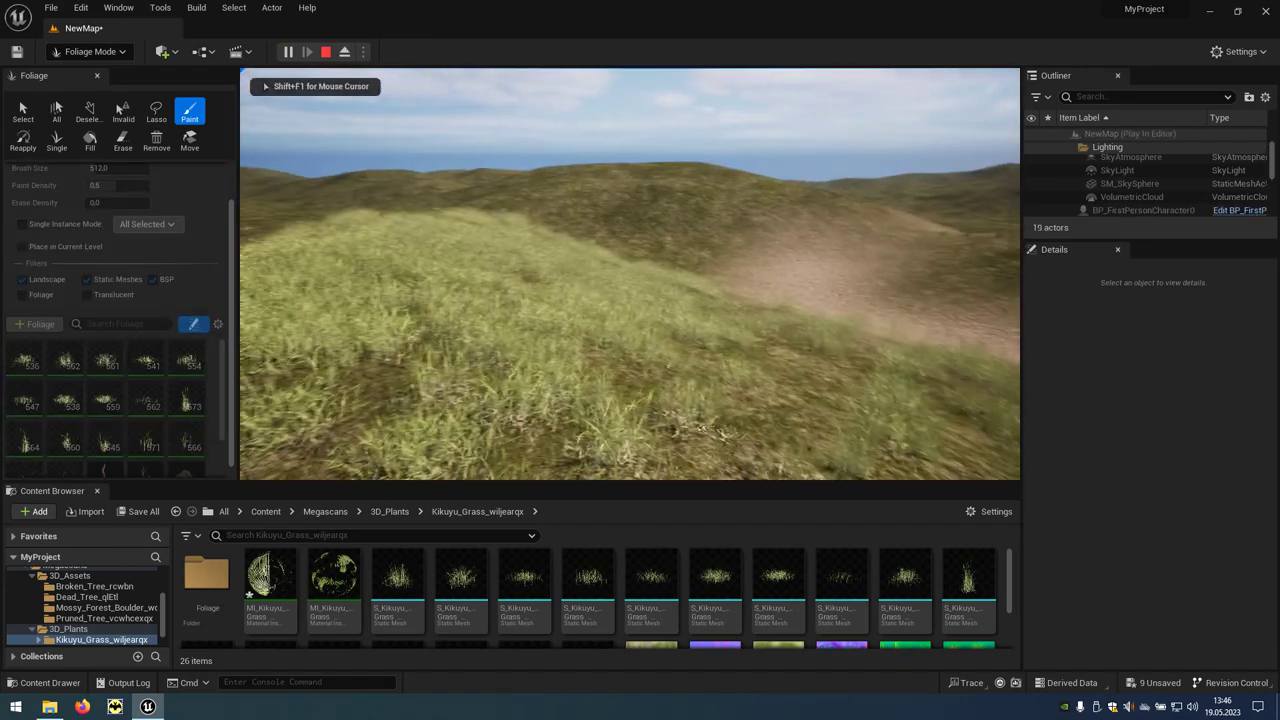
{"action": "key", "text": "w"}
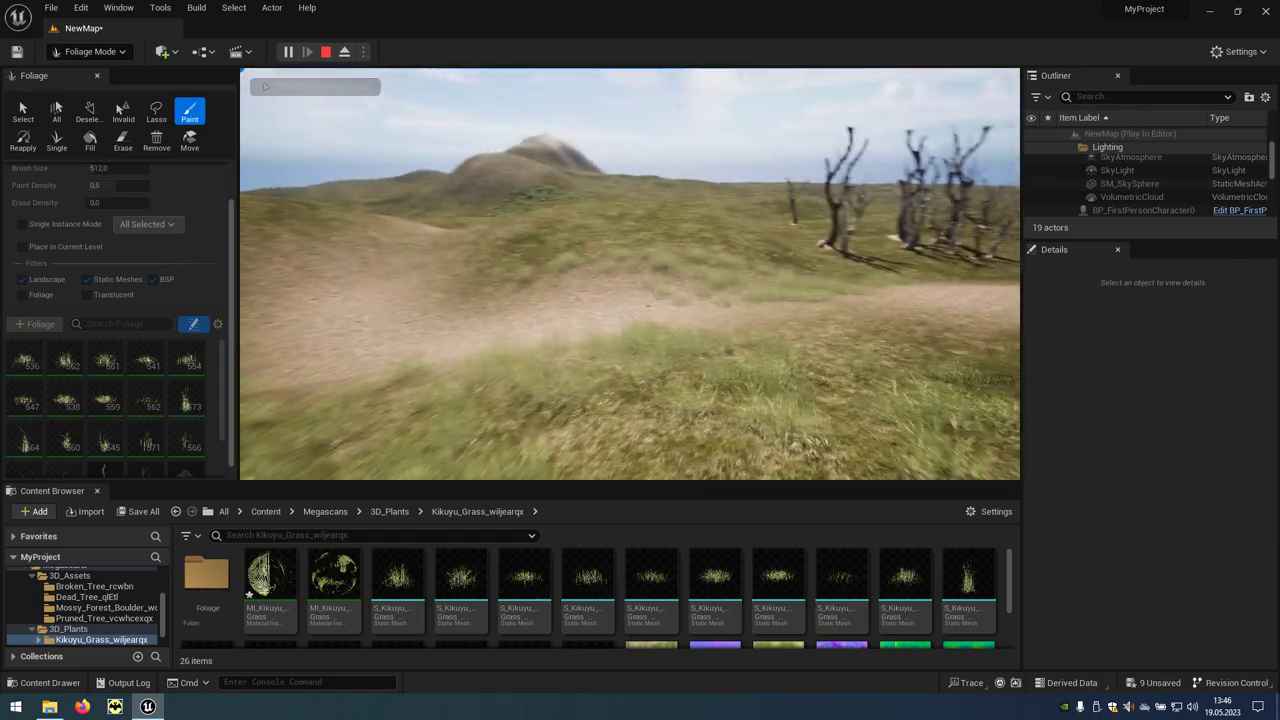
{"action": "key", "text": "w"}
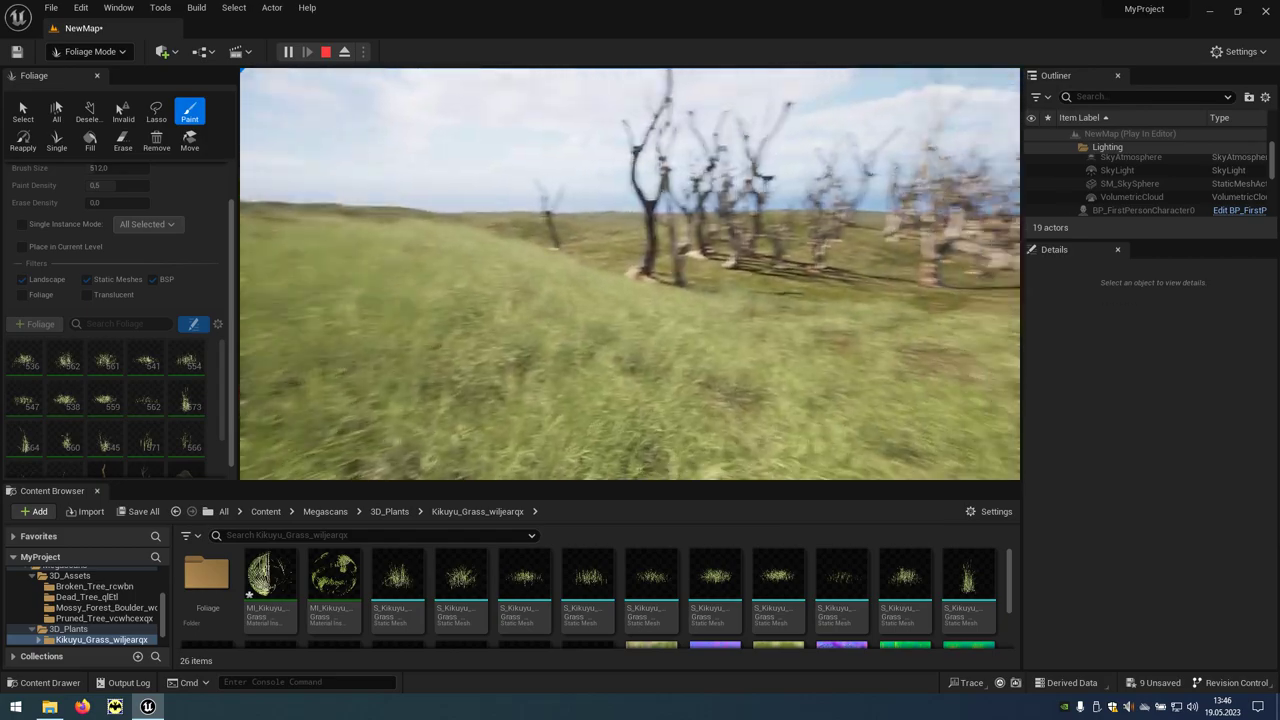
{"action": "key", "text": "Escape"}
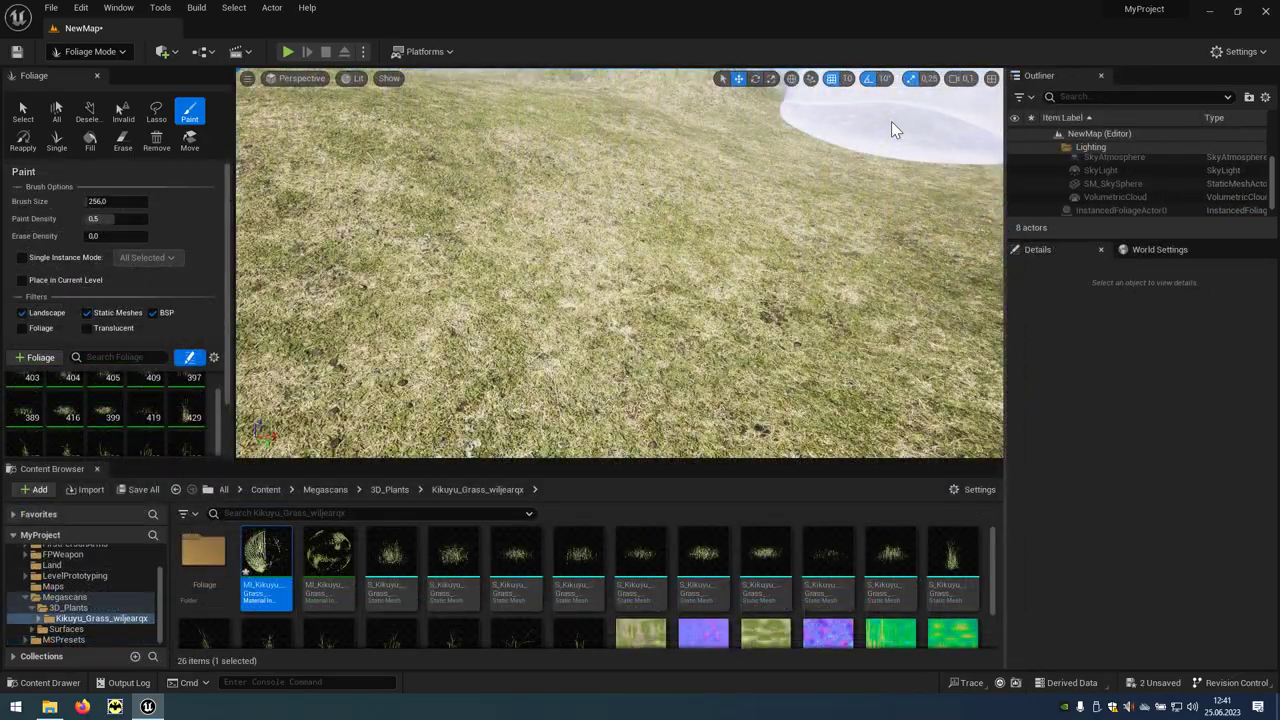
Open a Kikuyu grass mesh, locate its MI_Kikuyu_Grass_wiljearqx_4K material, and close the mesh editor
{"action": "mouse_move", "coordinate": [891, 121]}
{"action": "left_mouse_down"}
{"action": "mouse_move", "coordinate": [371, 105]}
{"action": "mouse_move", "coordinate": [560, 332]}
{"action": "mouse_move", "coordinate": [529, 250]}
{"action": "left_mouse_up"}
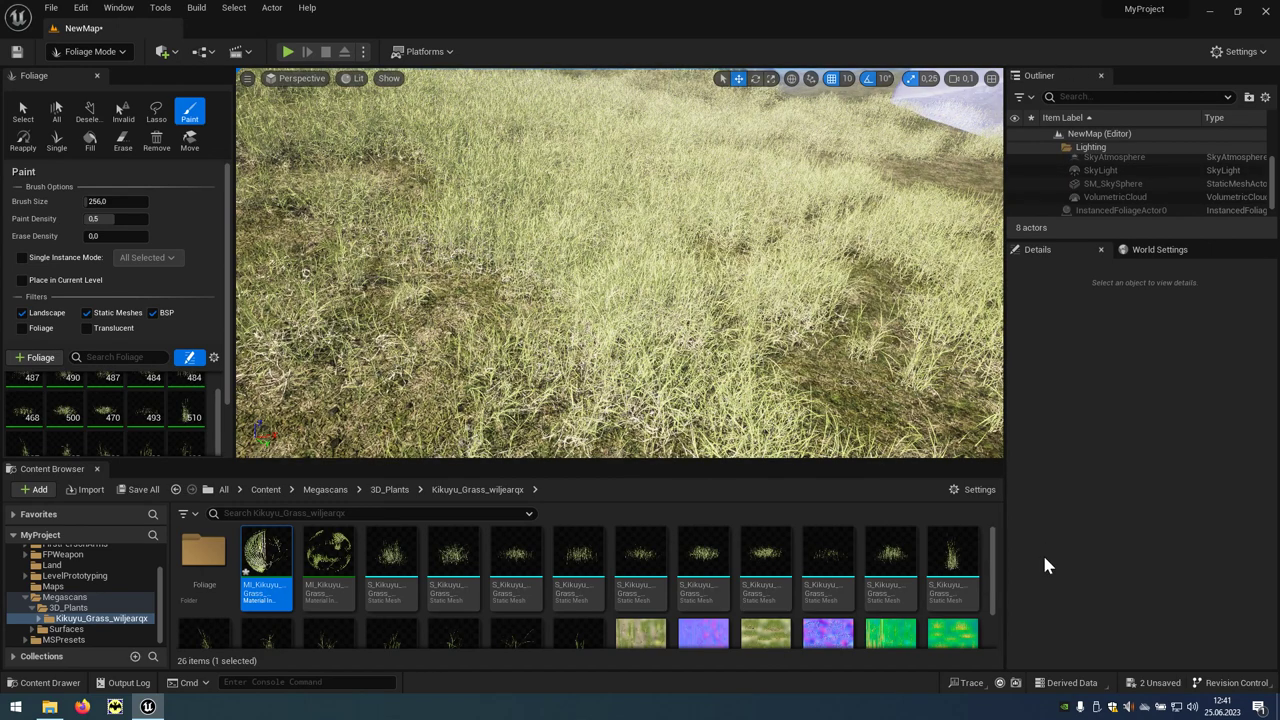
{"action": "left_click", "coordinate": [405, 584]}
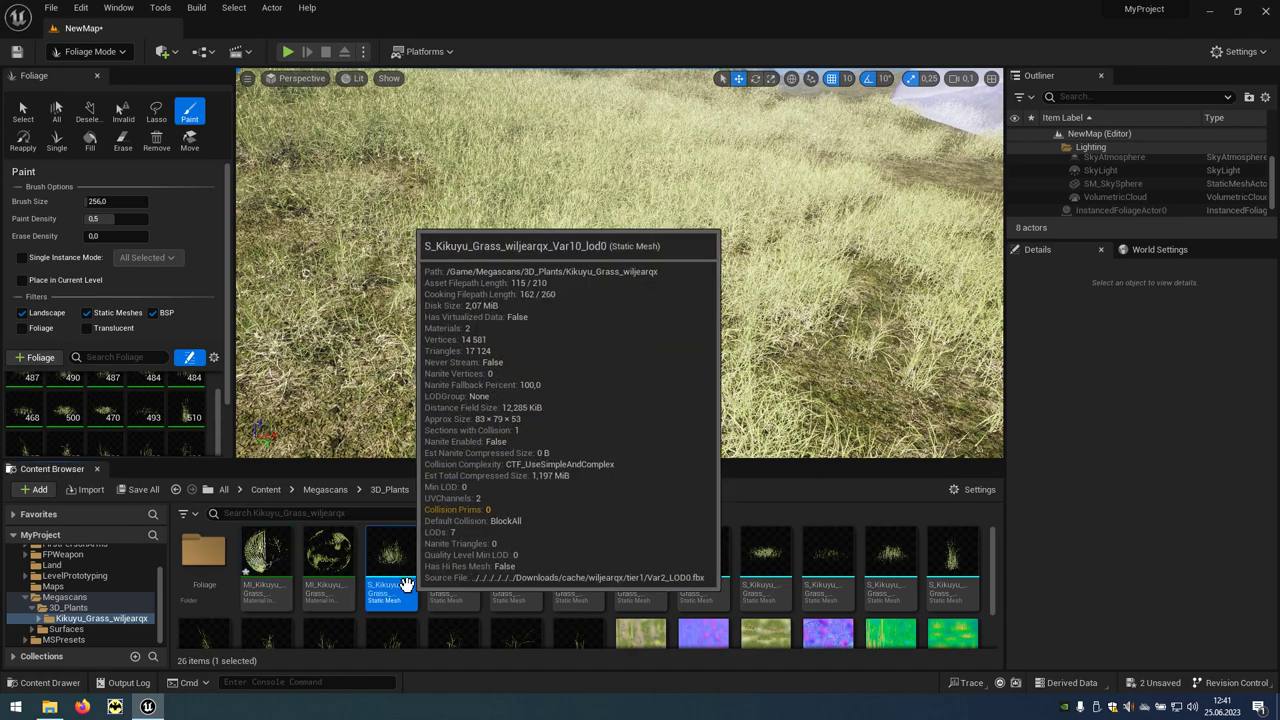
{"action": "double_click", "coordinate": [408, 590]}
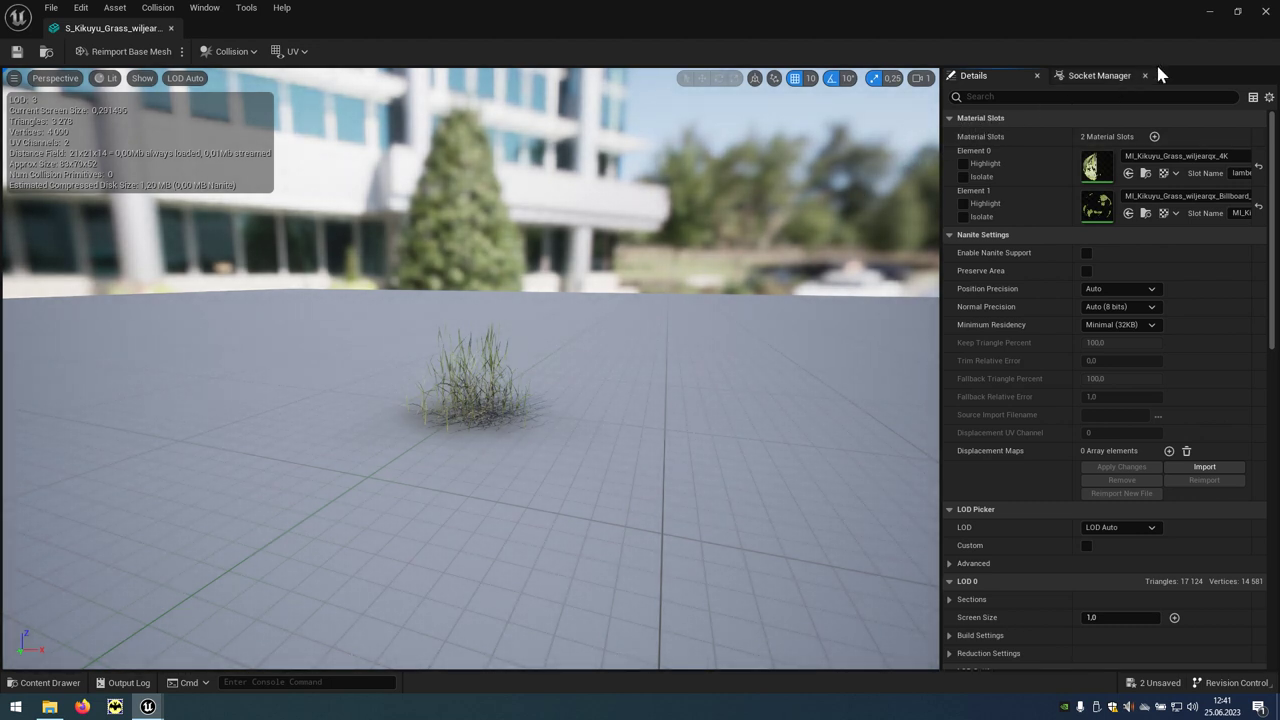
{"action": "left_click", "coordinate": [1238, 12]}
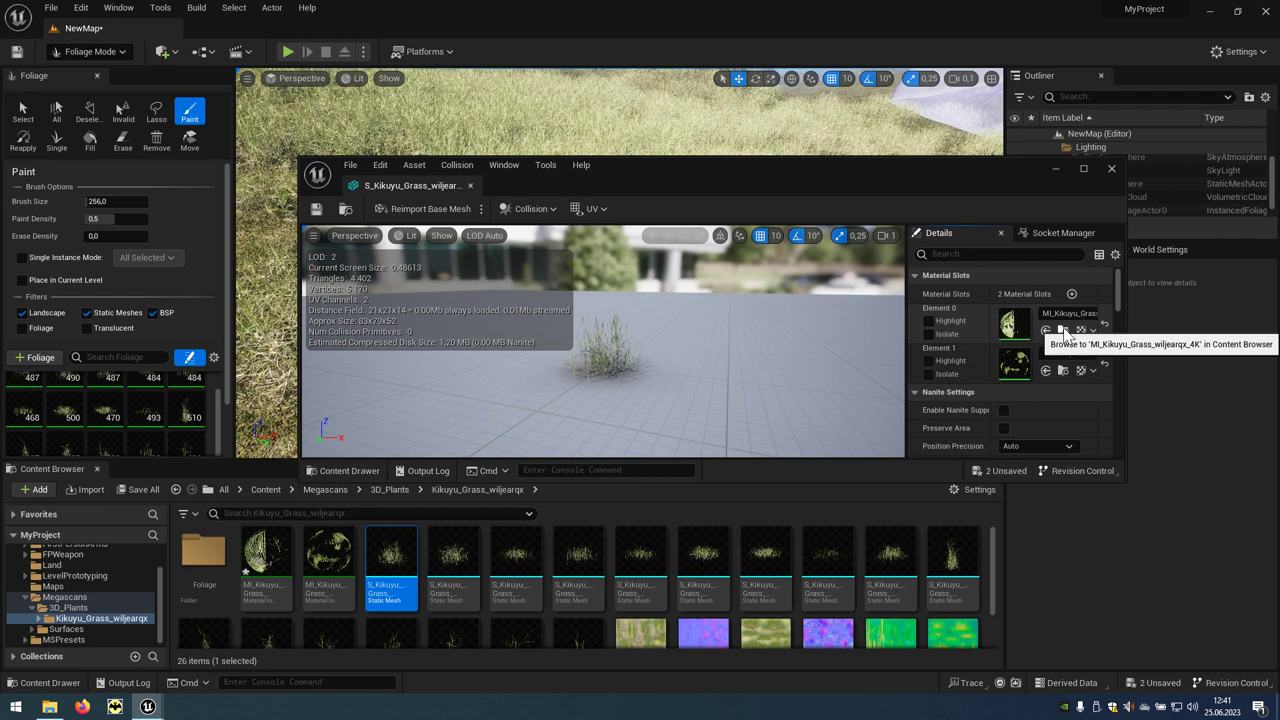
{"action": "left_click", "coordinate": [1065, 336]}
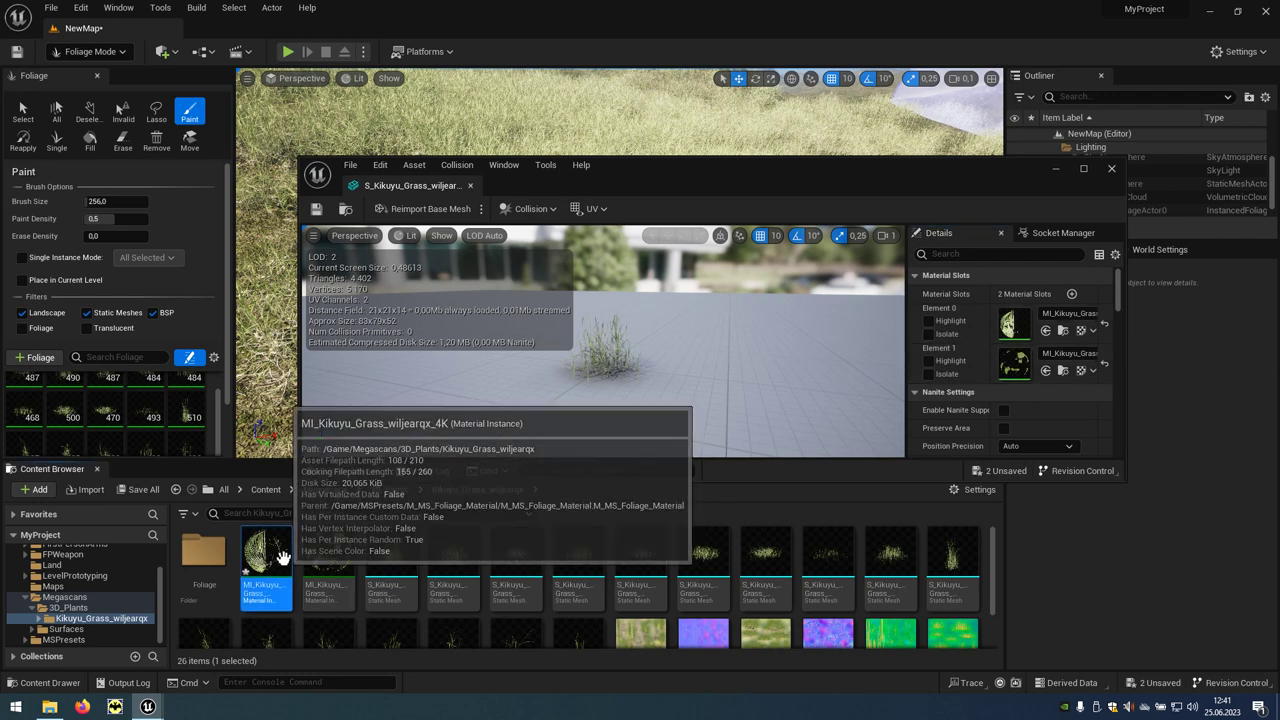
{"action": "left_click", "coordinate": [1111, 170]}
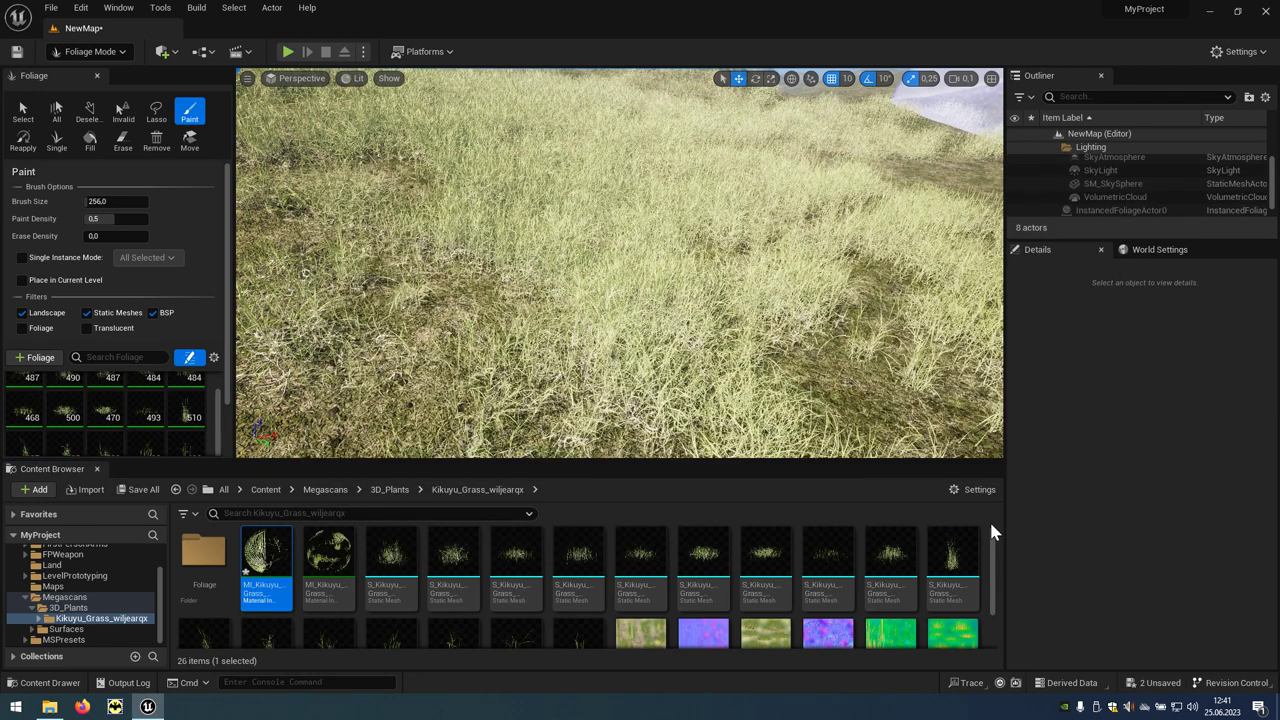
Turn on EnableGrassWind in the MI_Kikuyu_Grass_wiljearqx_4K material instance
{"action": "double_click", "coordinate": [264, 558]}
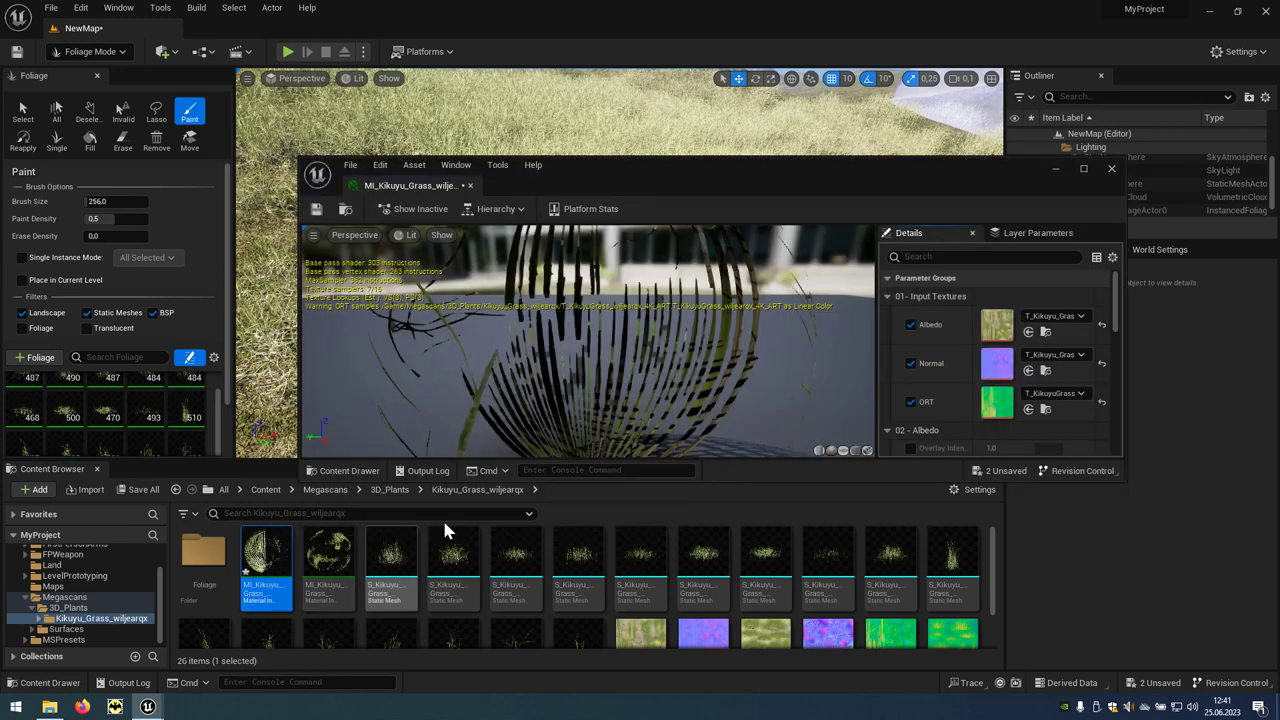
{"action": "left_click", "coordinate": [1085, 168]}
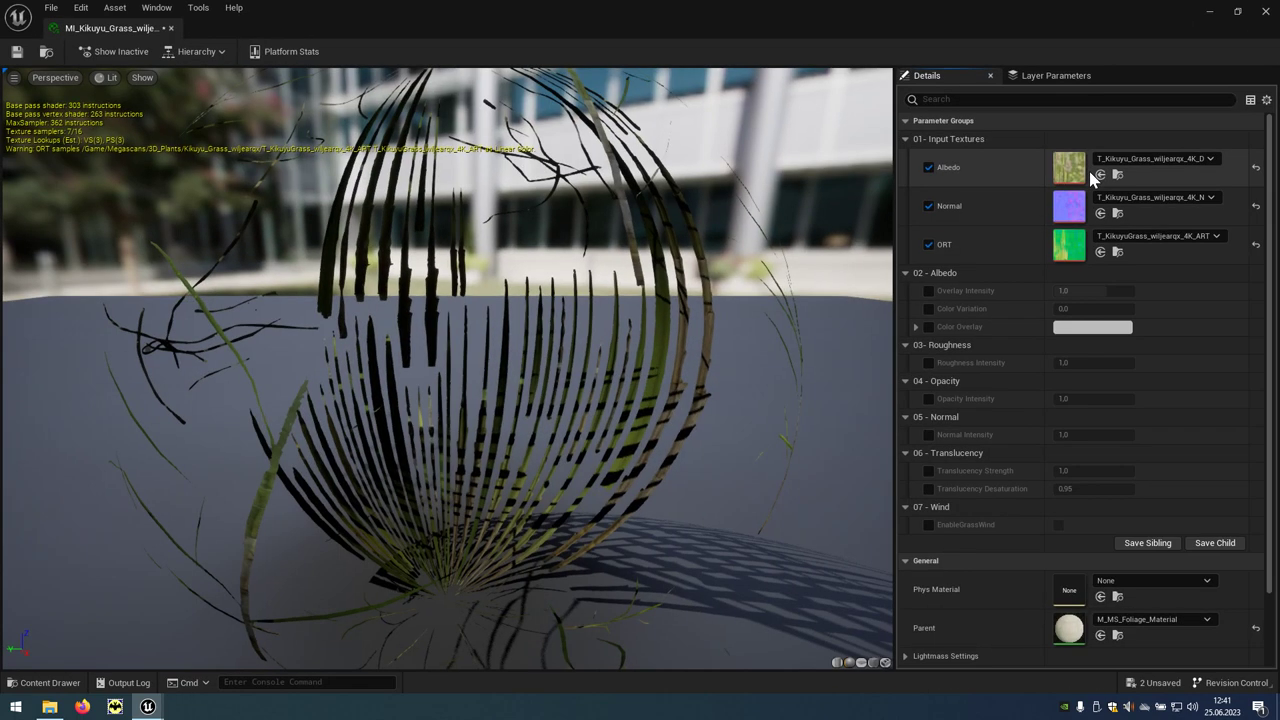
{"action": "left_click", "coordinate": [928, 526]}
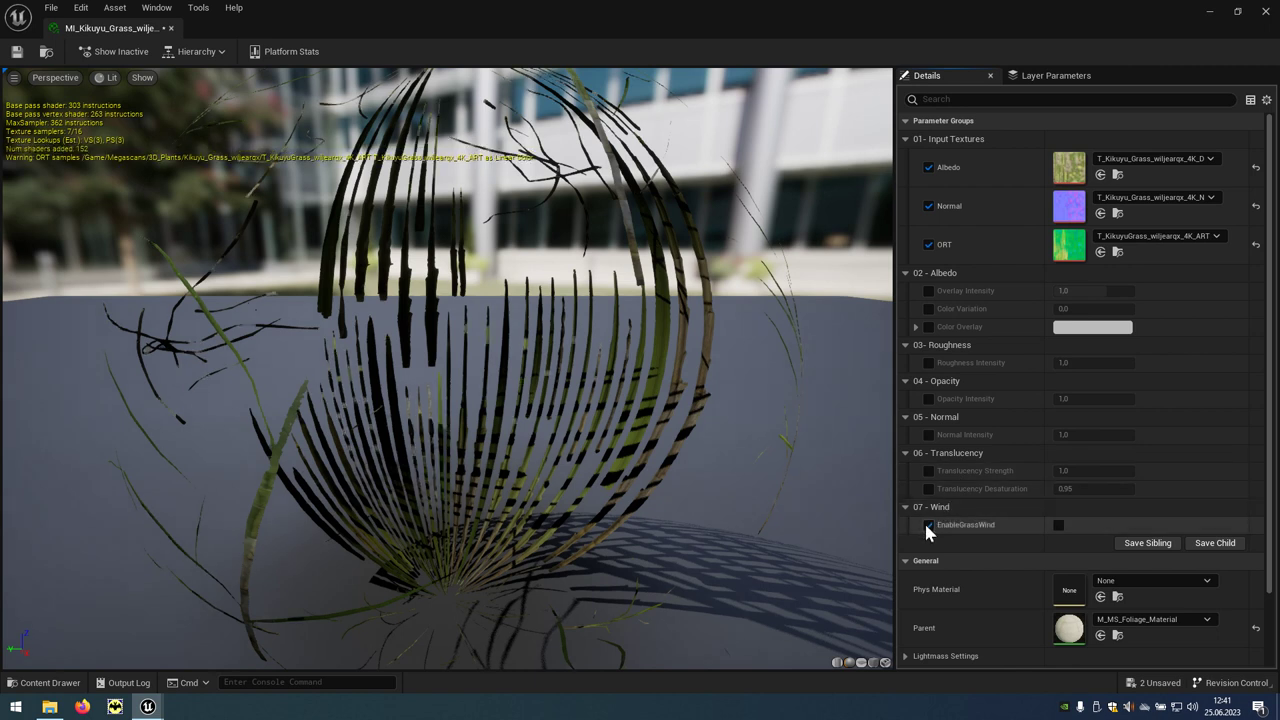
{"action": "left_click", "coordinate": [1059, 525]}
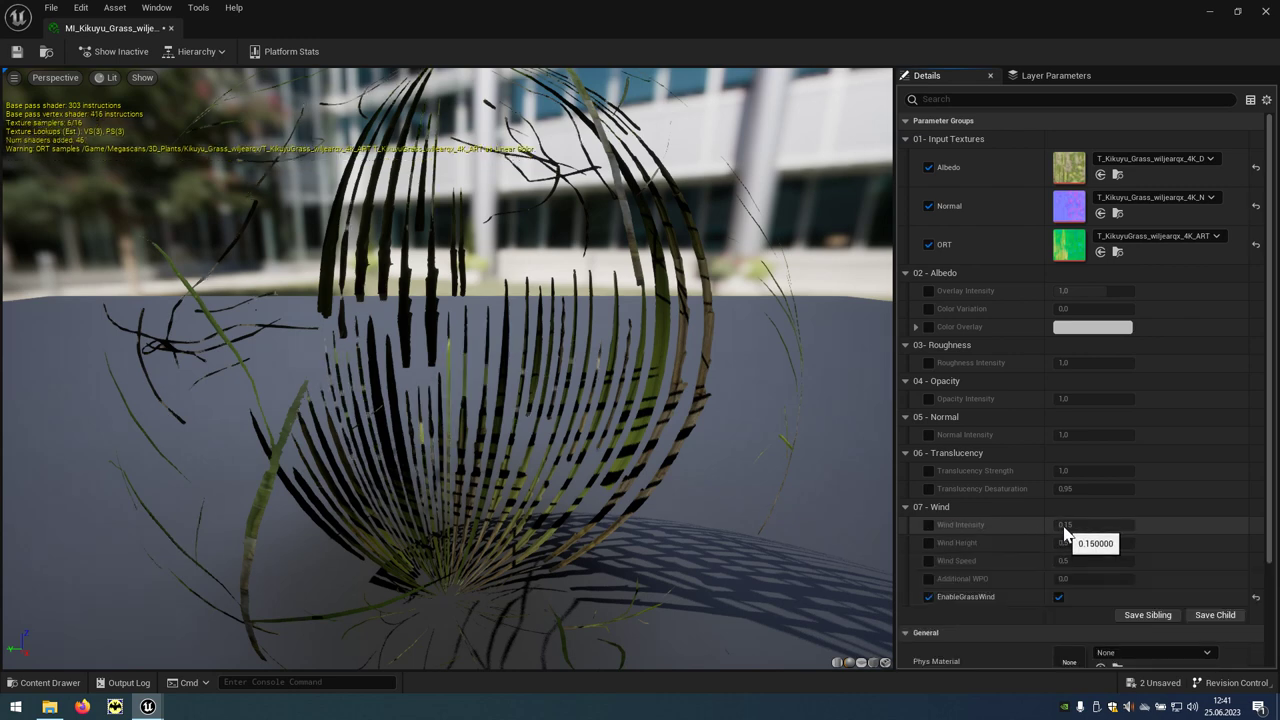
Minimize the material editor and zoom the viewport in and out over the landscape
{"action": "left_click", "coordinate": [1211, 12]}
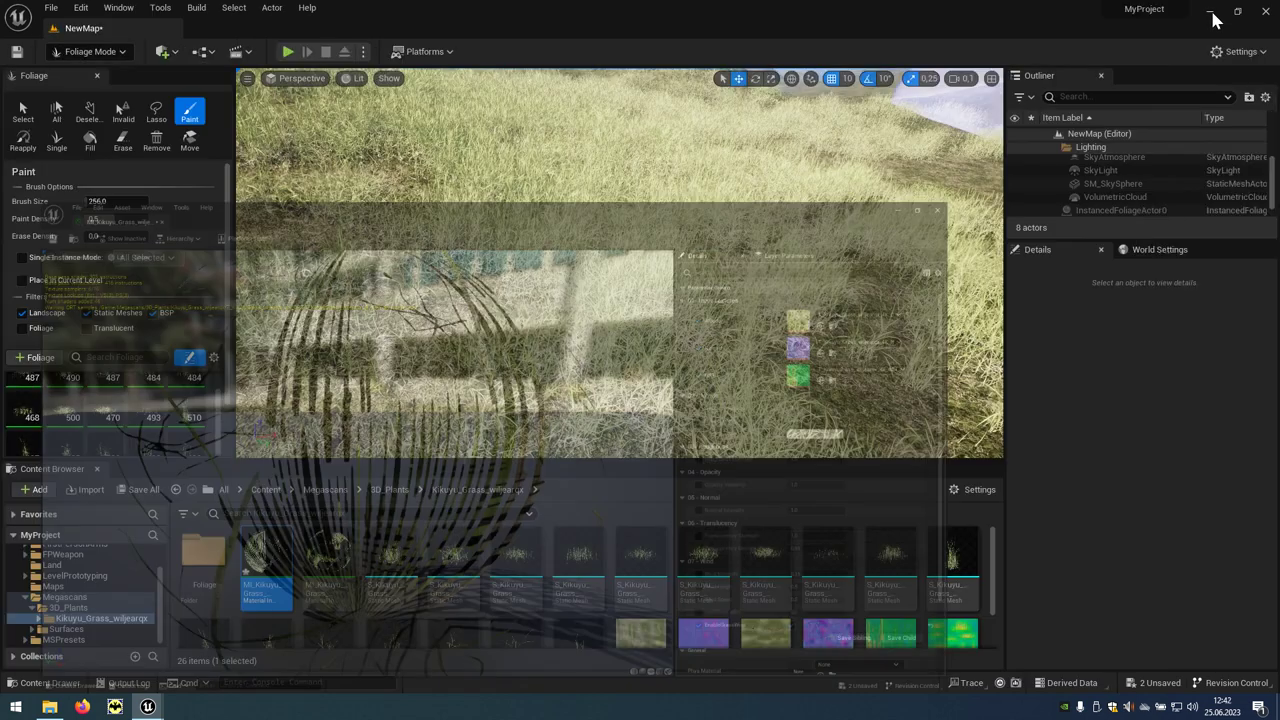
{"action": "scroll", "coordinate": [846, 243], "scroll_direction": "up", "scroll_amount": 3}
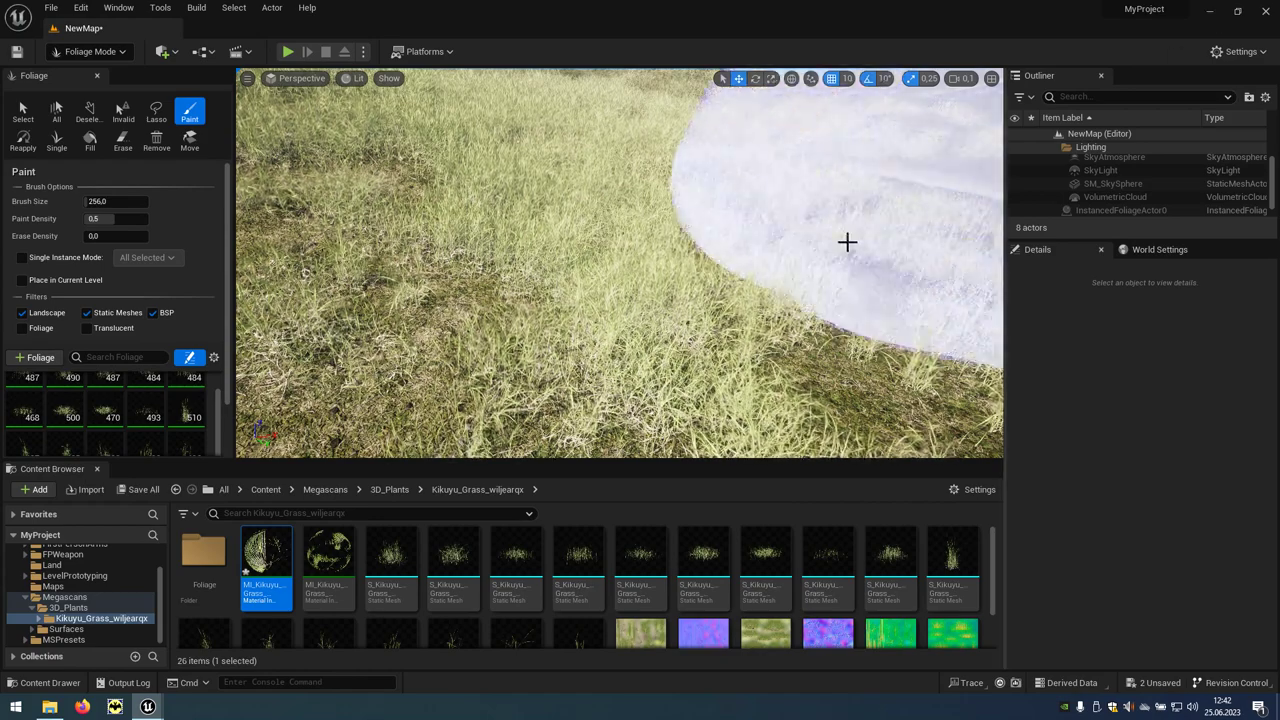
{"action": "scroll", "coordinate": [764, 288], "scroll_direction": "up", "scroll_amount": 3}
{"action": "scroll", "coordinate": [620, 263], "scroll_direction": "up", "scroll_amount": 3}
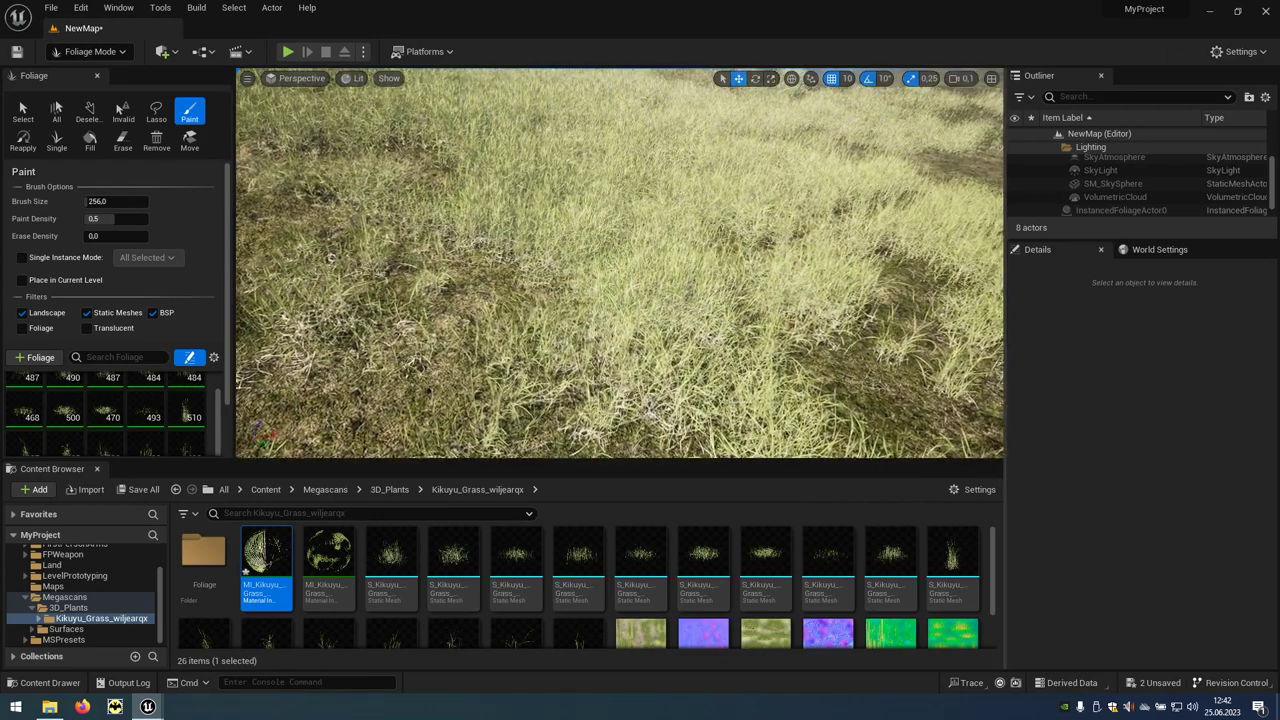
{"action": "scroll", "coordinate": [620, 263], "scroll_direction": "up", "scroll_amount": 2}
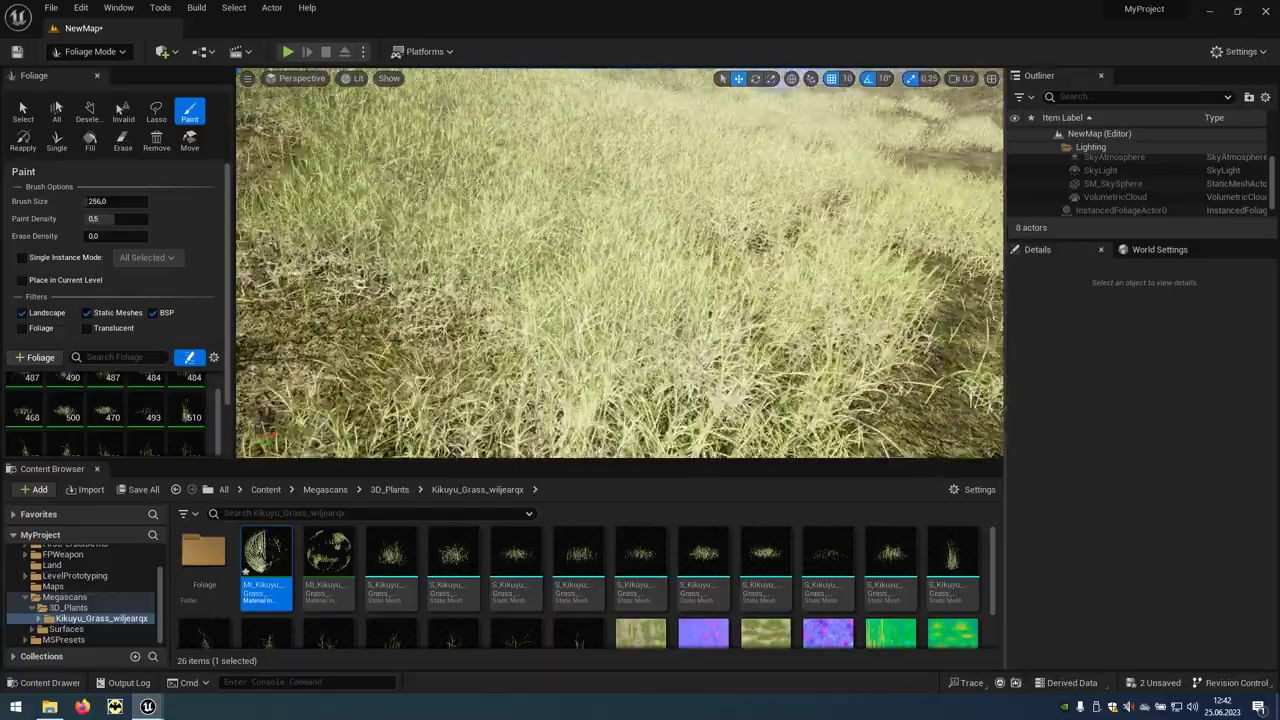
{"action": "scroll", "coordinate": [620, 263], "scroll_direction": "up", "scroll_amount": 2}
{"action": "scroll", "coordinate": [764, 288], "scroll_direction": "up", "scroll_amount": 2}
{"action": "scroll", "coordinate": [764, 288], "scroll_direction": "up", "scroll_amount": 2}
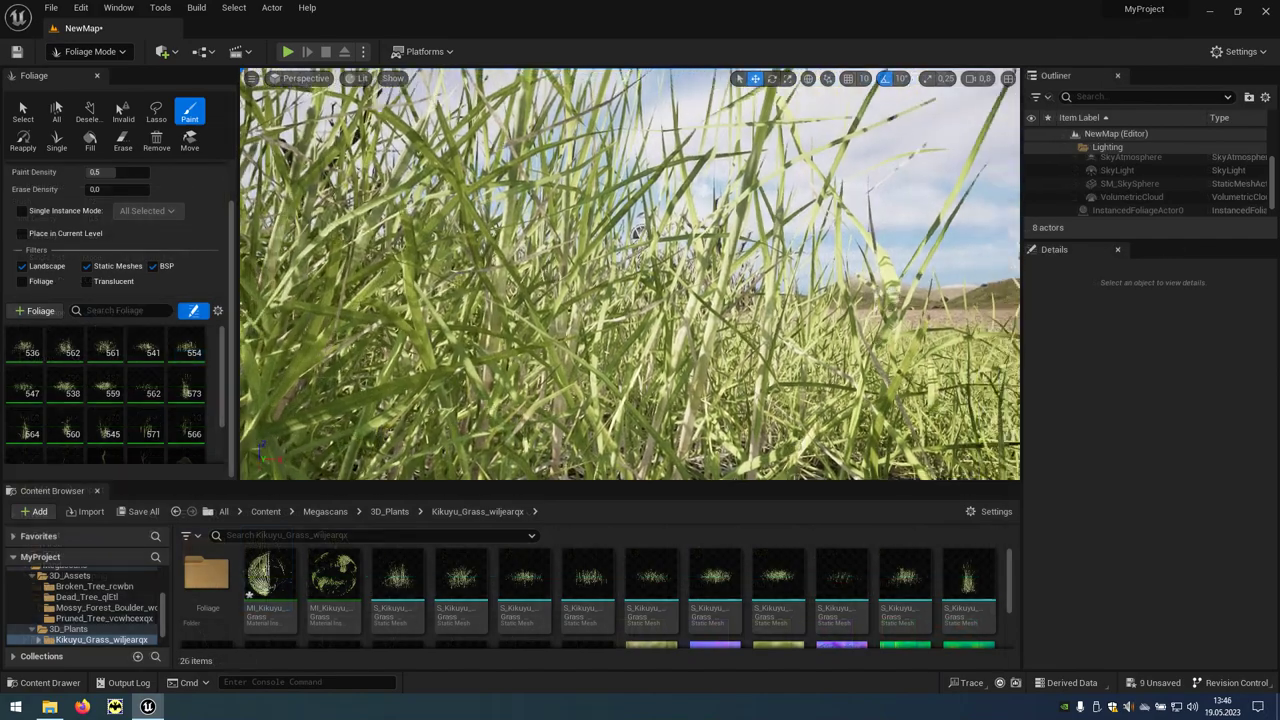
{"action": "scroll", "coordinate": [639, 231], "scroll_direction": "down", "scroll_amount": 2}
{"action": "scroll", "coordinate": [639, 231], "scroll_direction": "down", "scroll_amount": 2}
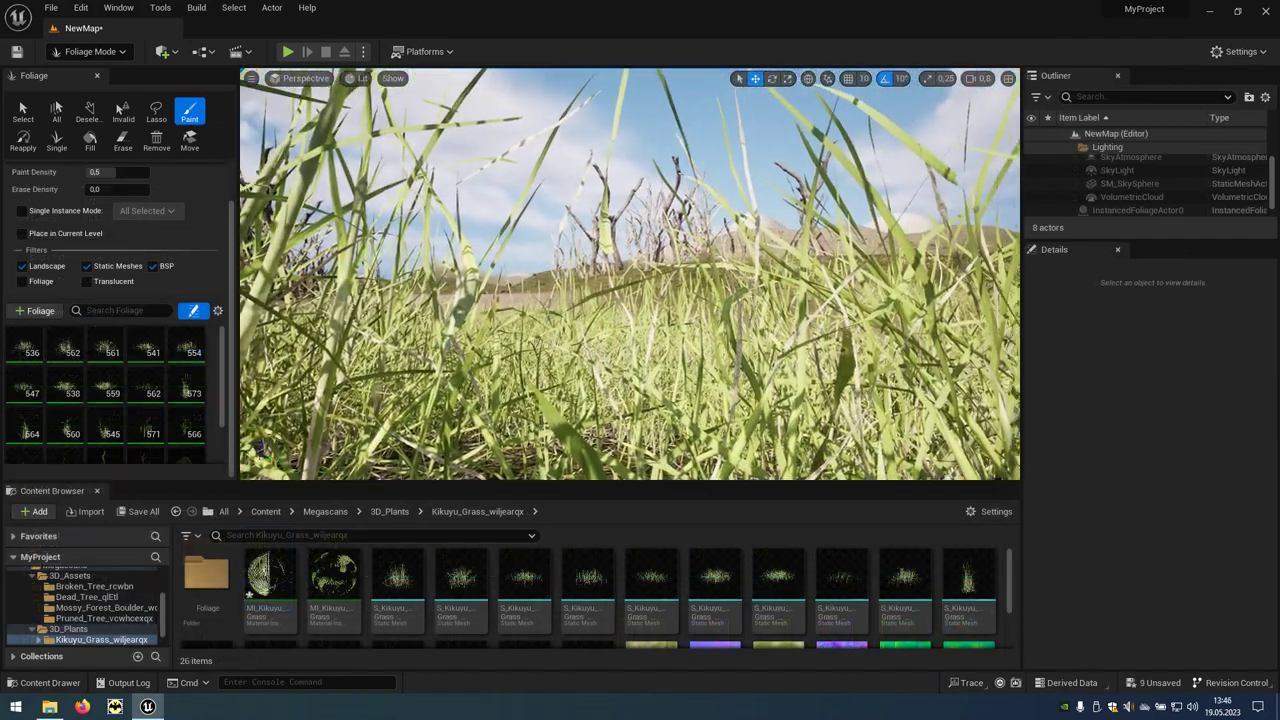
{"action": "scroll", "coordinate": [639, 231], "scroll_direction": "down", "scroll_amount": 2}
{"action": "scroll", "coordinate": [639, 231], "scroll_direction": "down", "scroll_amount": 2}
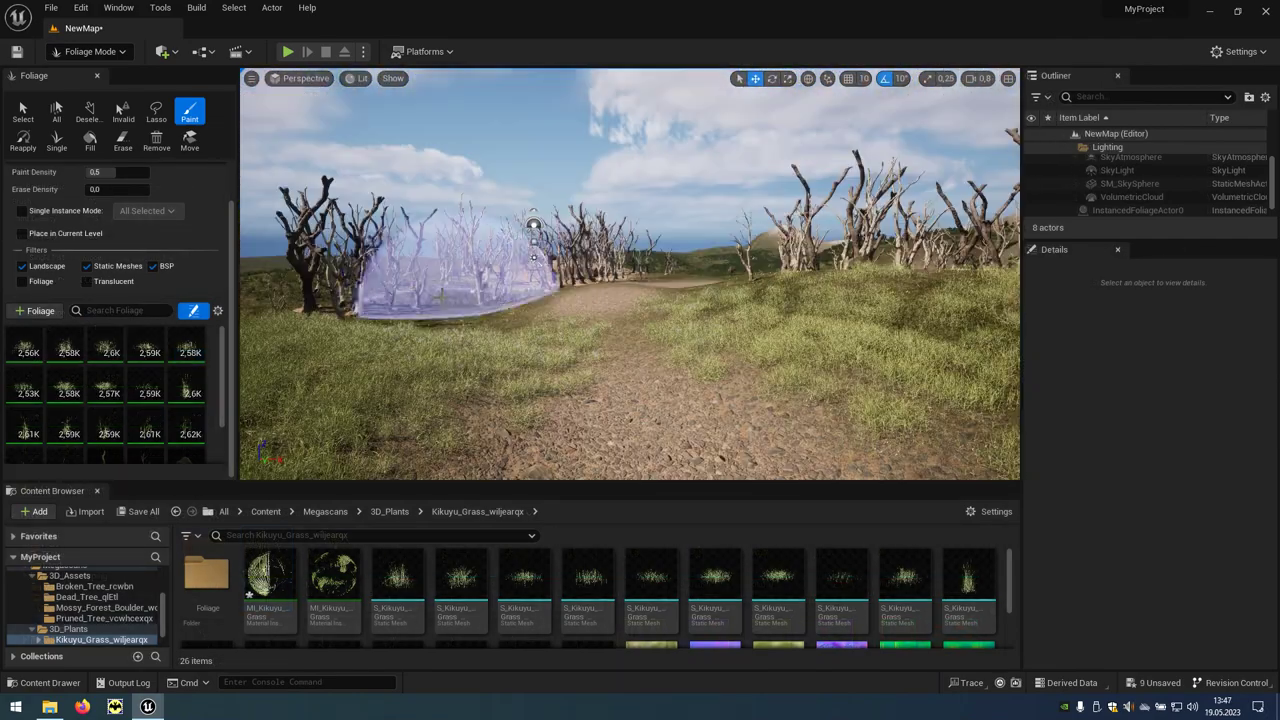
Switch to Selection Mode and aim the camera down the tree-lined dirt path
{"action": "left_click", "coordinate": [64, 56]}
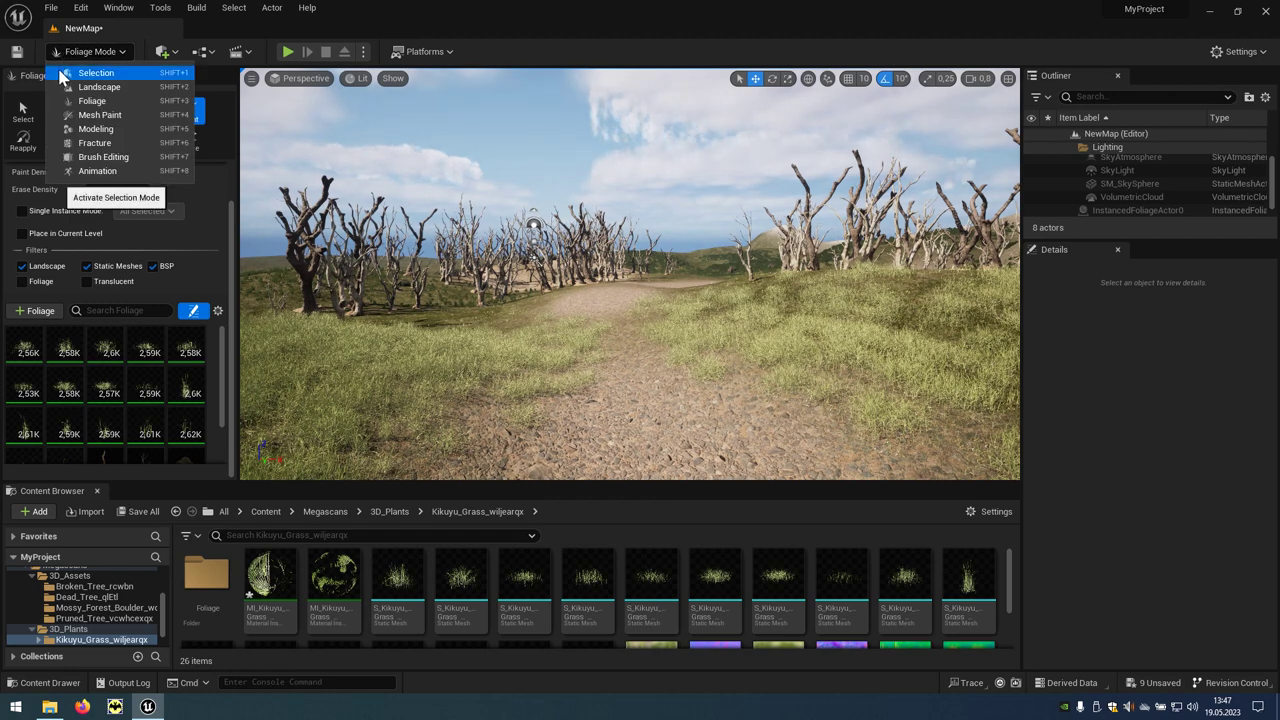
{"action": "left_click", "coordinate": [138, 78]}
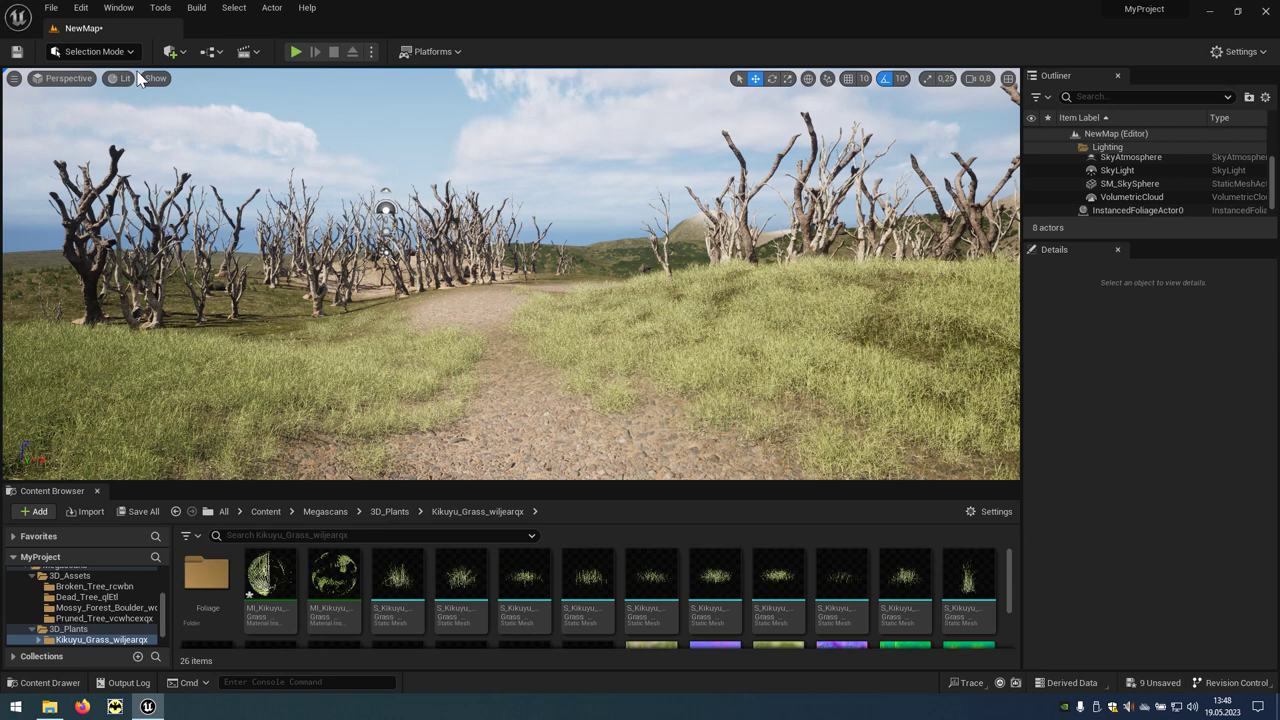
{"action": "right_click_drag", "start_coordinate": [504, 295], "coordinate": [420, 292]}
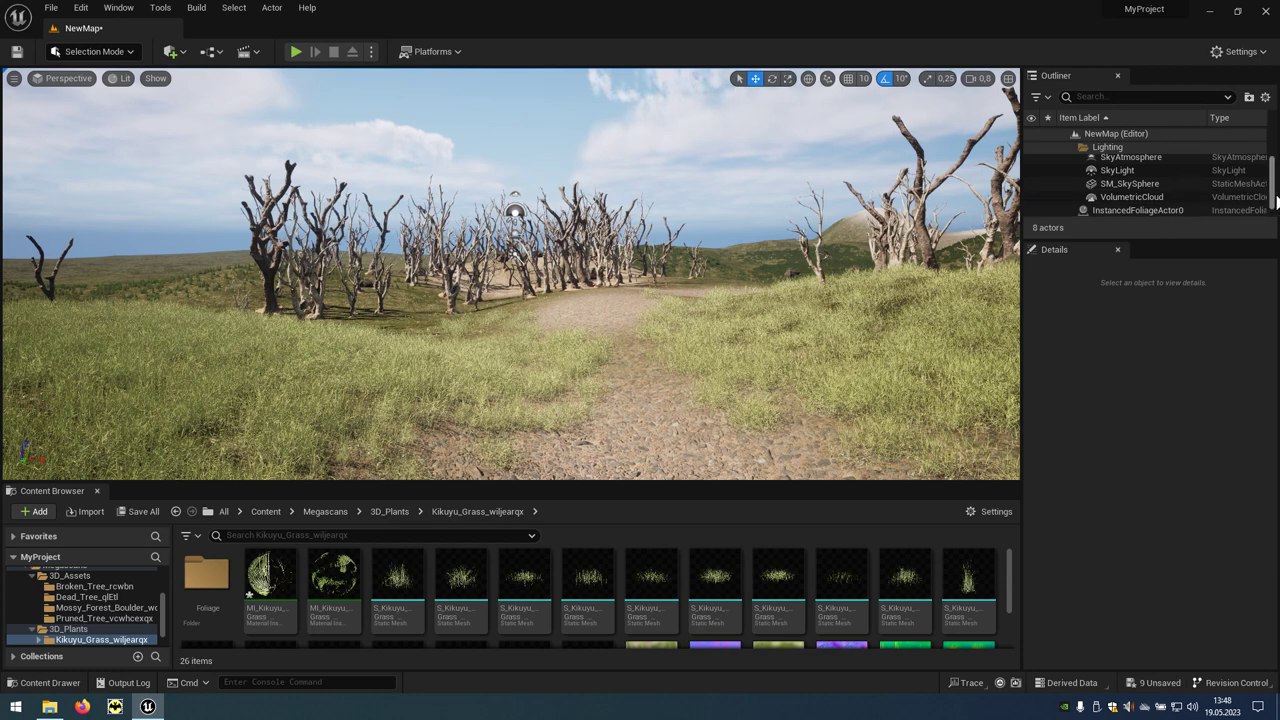
{"action": "left_click_drag", "start_coordinate": [1274, 201], "coordinate": [1275, 187]}
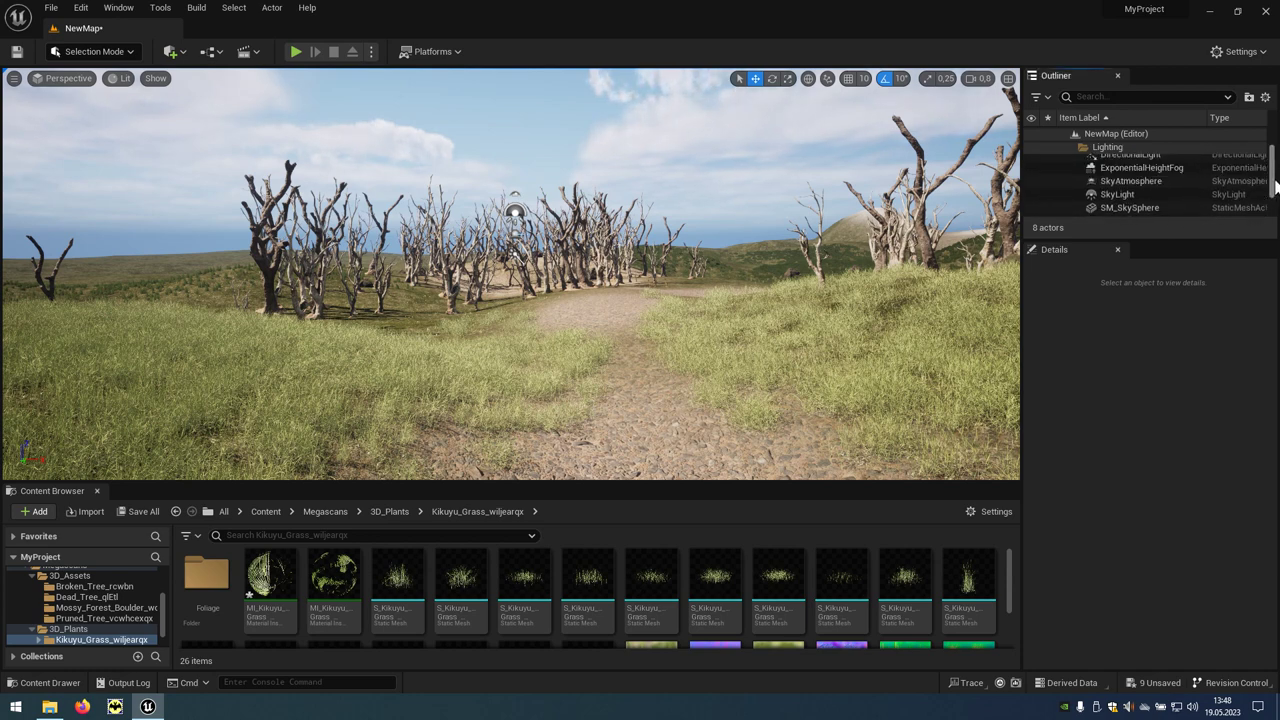
Raise the ExponentialHeightFog's Fog Density to 1, then to 2
{"action": "left_click", "coordinate": [1153, 172]}
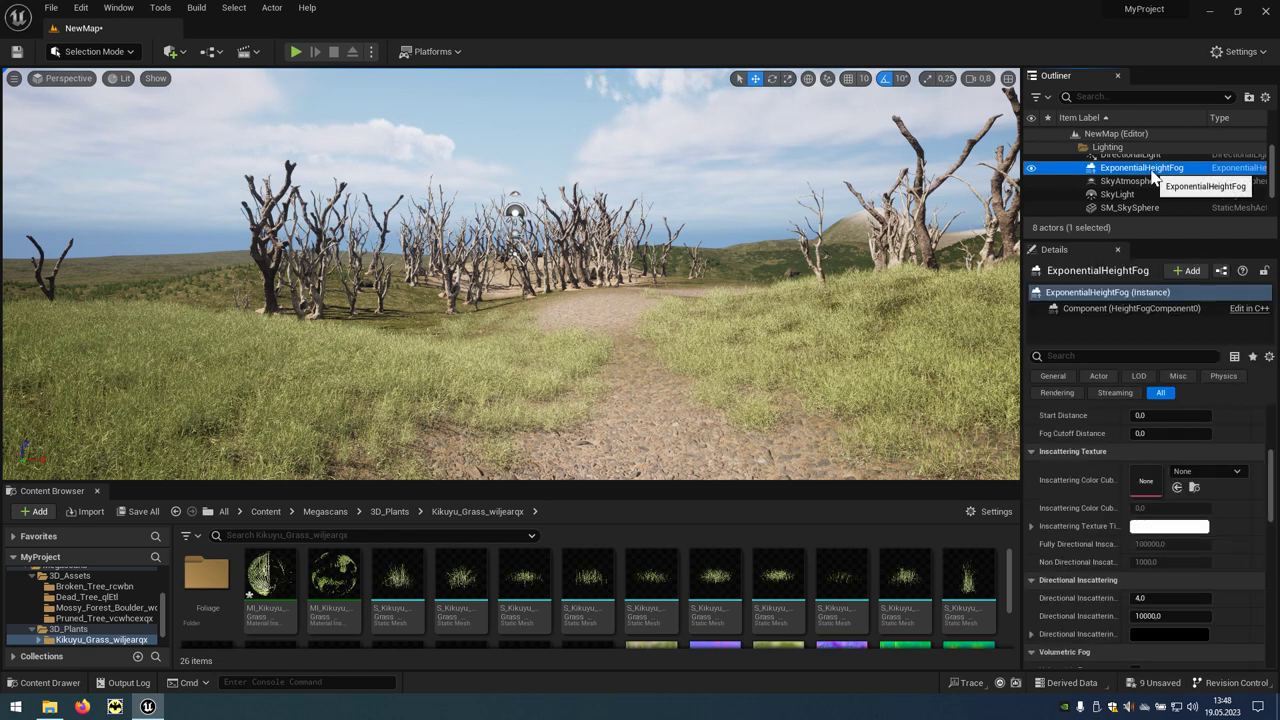
{"action": "left_click_drag", "start_coordinate": [1270, 490], "coordinate": [1271, 437]}
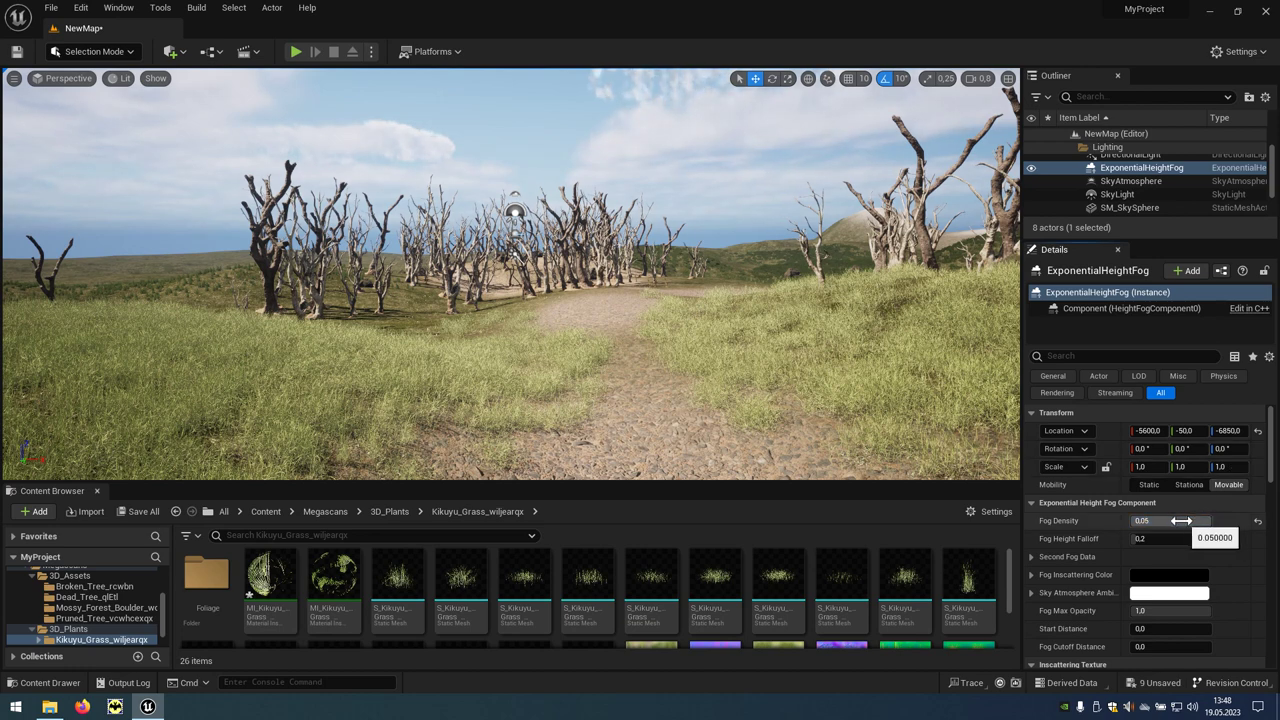
{"action": "left_click", "coordinate": [1171, 521]}
{"action": "type", "text": "1"}
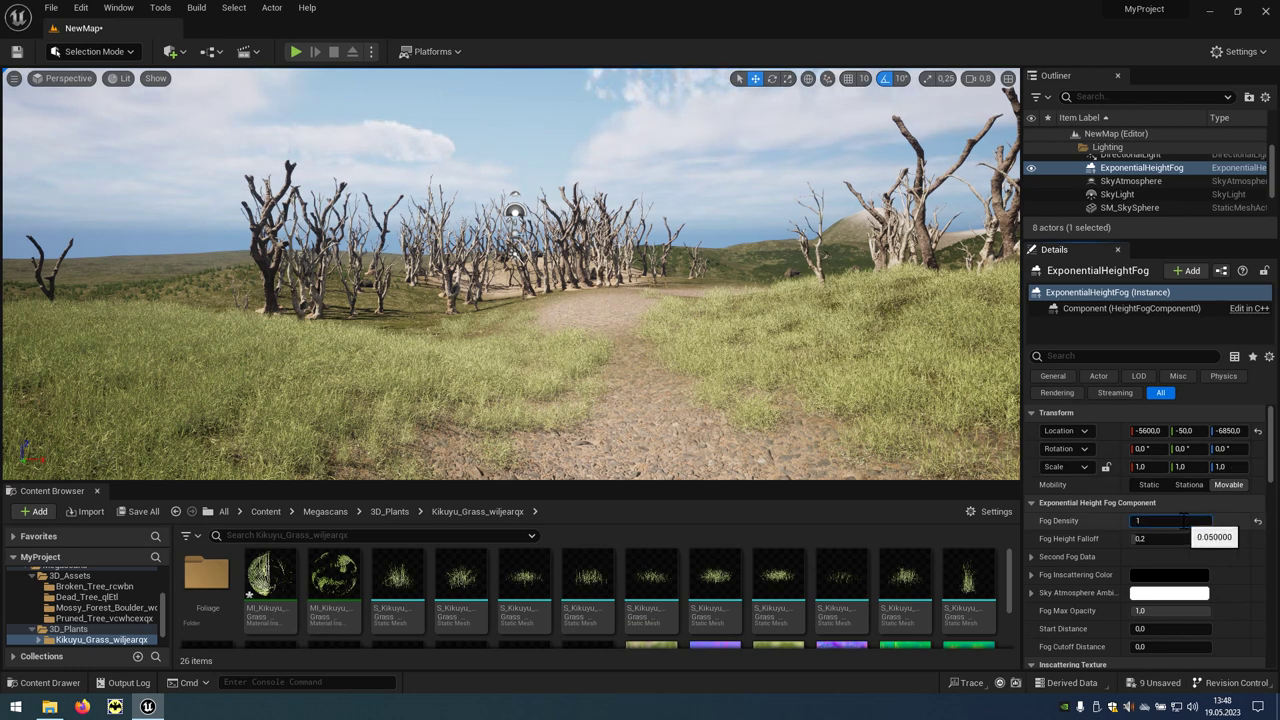
{"action": "key", "text": "Return"}
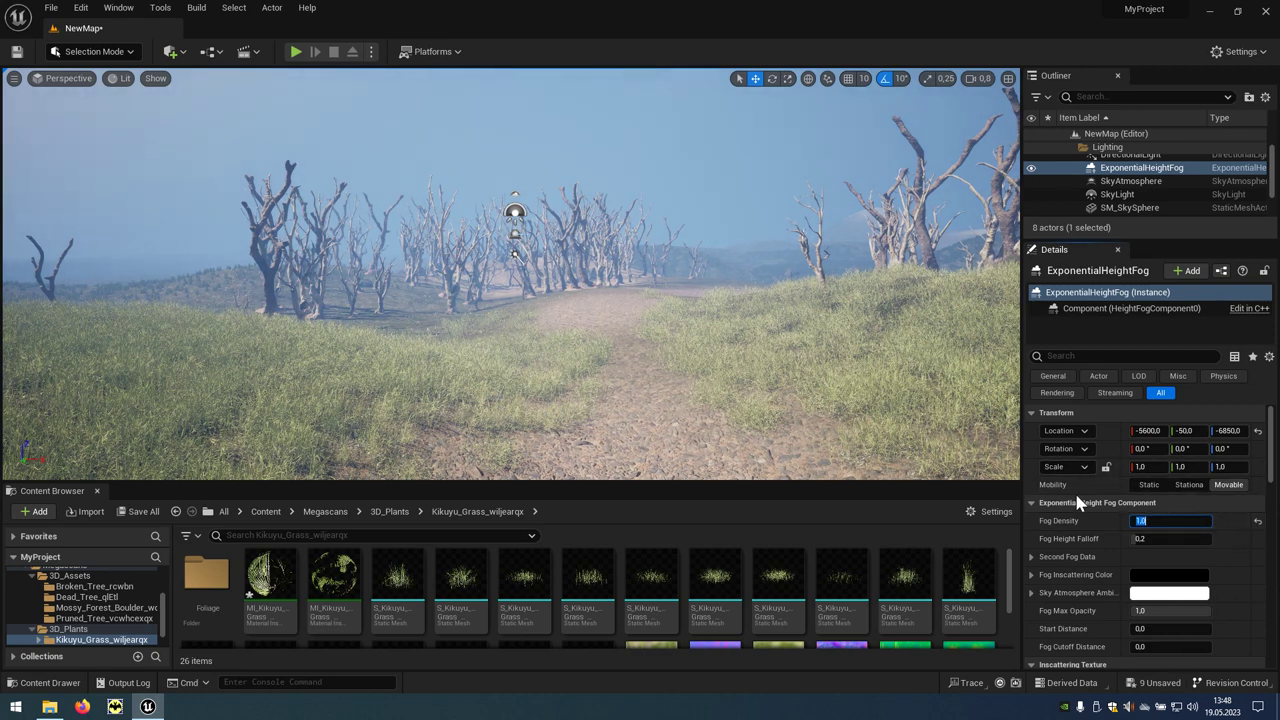
{"action": "type", "text": "2"}
{"action": "key", "text": "Return"}
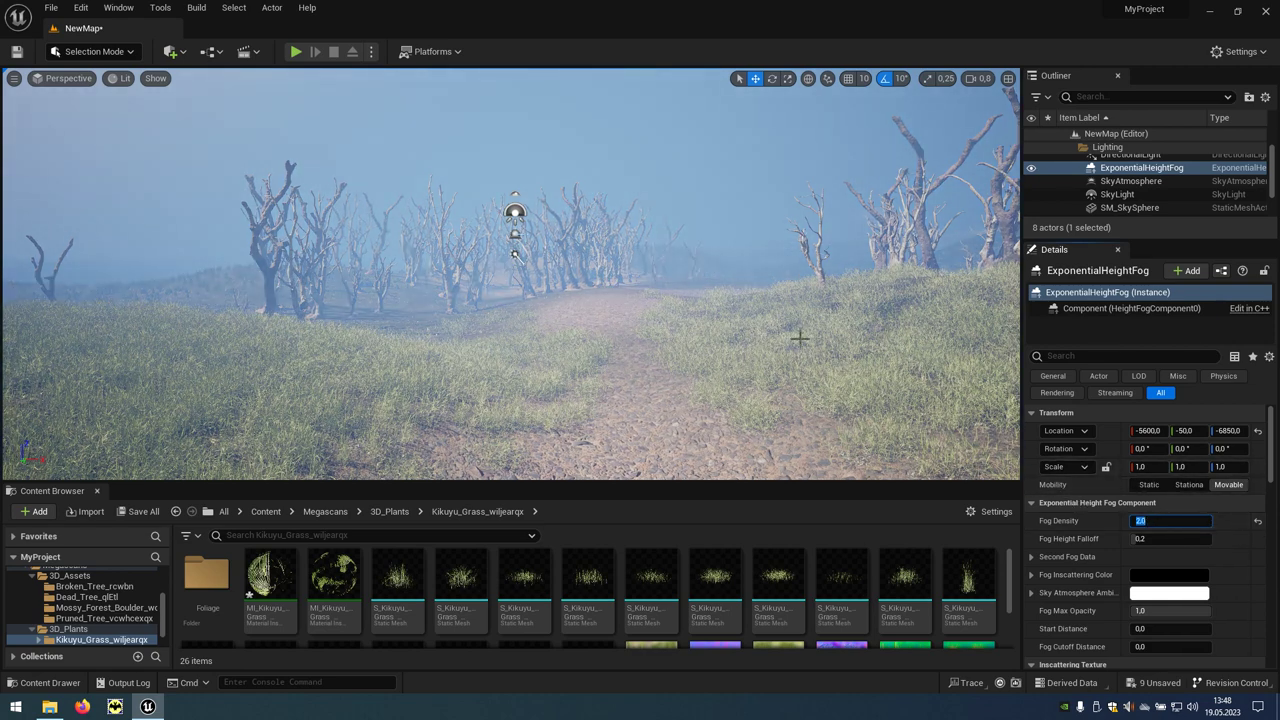
Fly through the fogged dead trees, looking up at the sky and back down
{"action": "mouse_move", "coordinate": [800, 338]}
{"action": "left_mouse_down"}
{"action": "mouse_move", "coordinate": [760, 300]}
{"action": "mouse_move", "coordinate": [820, 260]}
{"action": "left_mouse_up"}
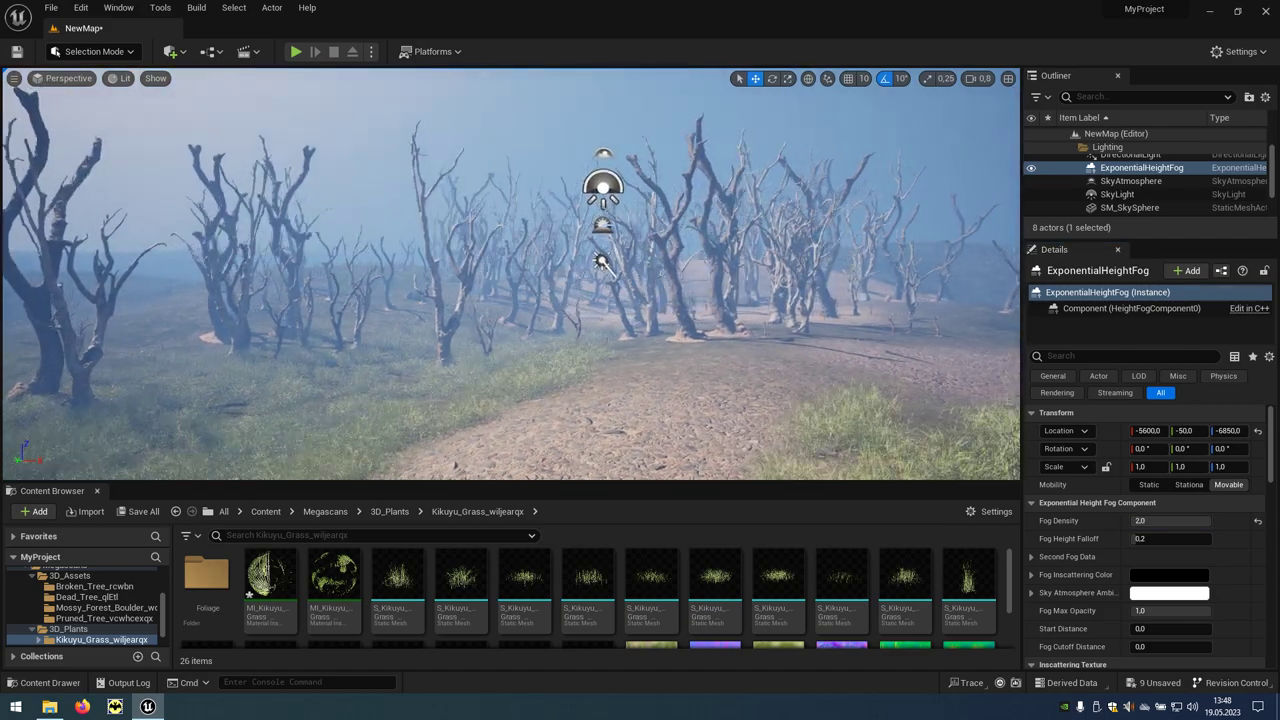
{"action": "right_click_drag", "start_coordinate": [820, 260], "coordinate": [840, 140]}
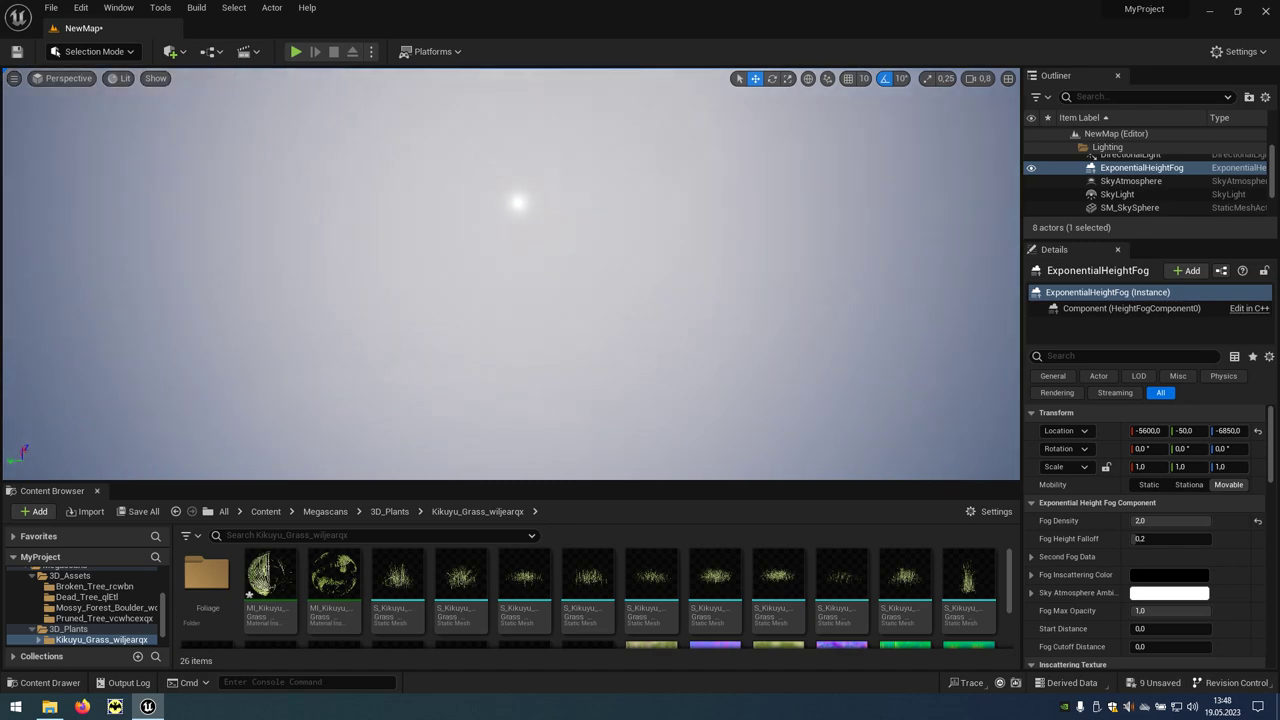
{"action": "right_click_drag", "start_coordinate": [770, 200], "coordinate": [770, 330]}
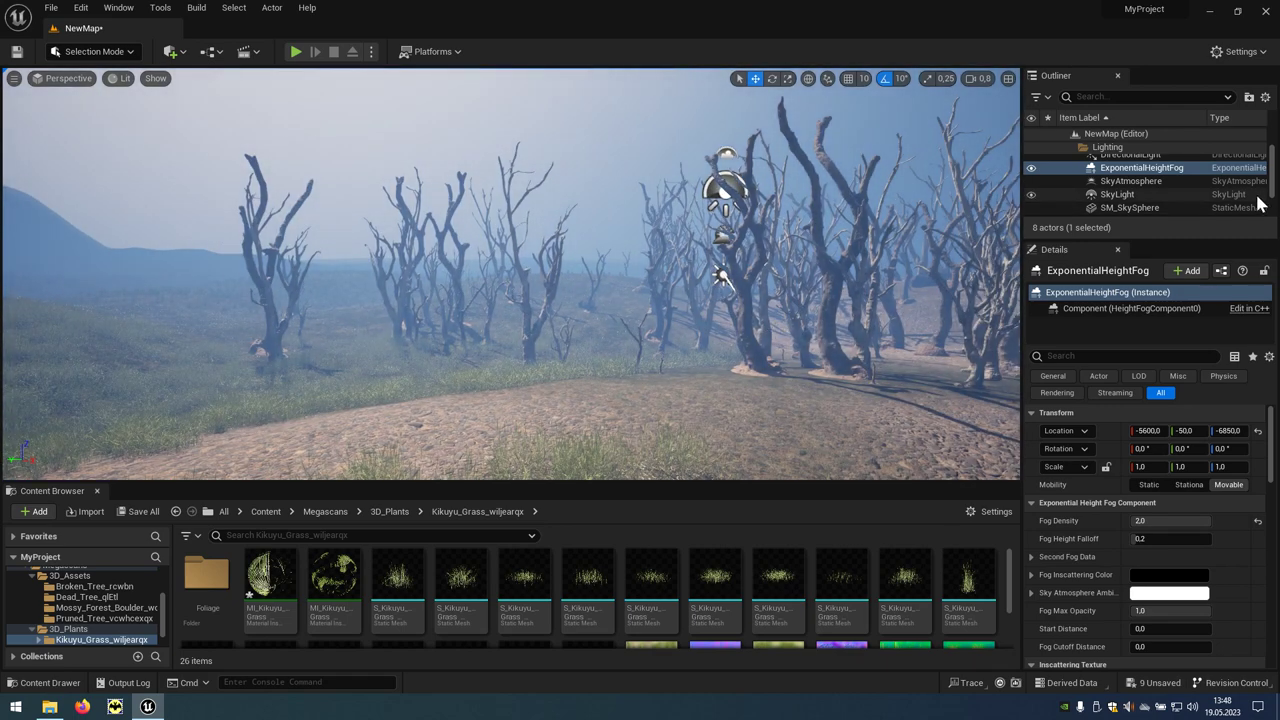
{"action": "left_click_drag", "start_coordinate": [1273, 192], "coordinate": [1273, 178]}
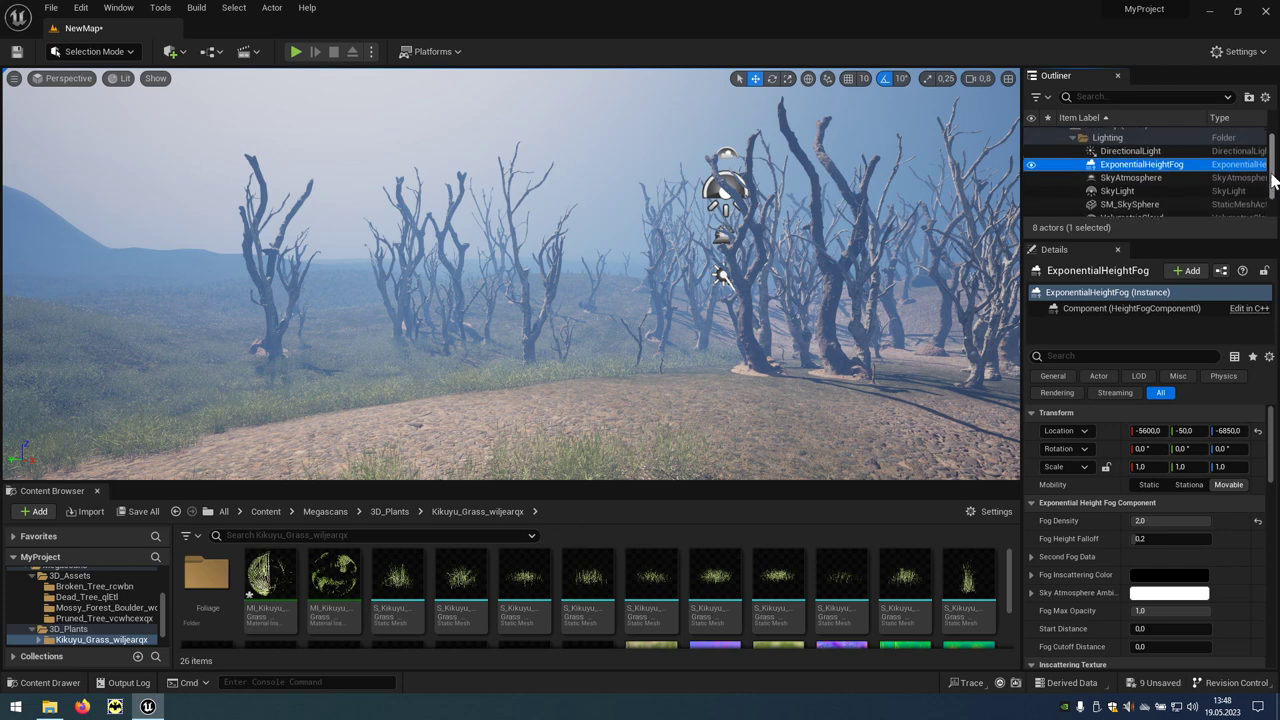
Rotate the Directional Light sun lower to a warm sunset angle with long shadows
{"action": "left_click", "coordinate": [1130, 157]}
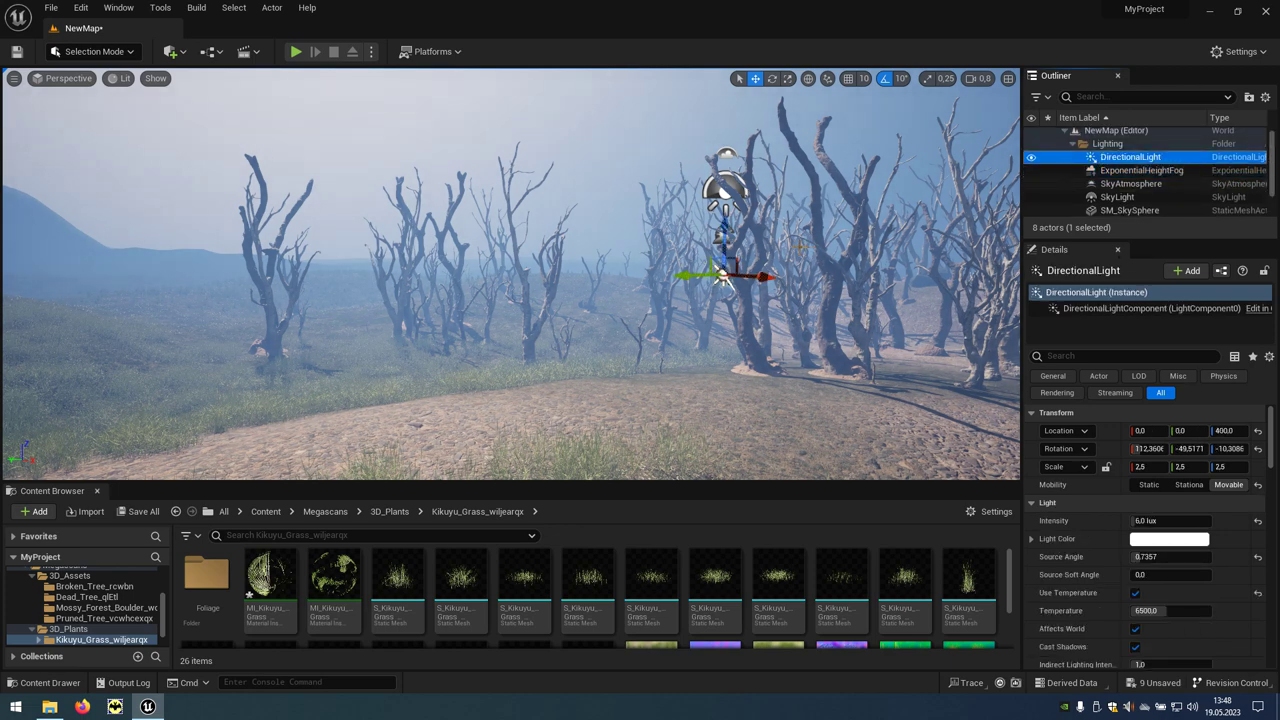
{"action": "key", "text": "e"}
{"action": "mouse_move", "coordinate": [775, 252]}
{"action": "left_mouse_down"}
{"action": "mouse_move", "coordinate": [790, 268]}
{"action": "mouse_move", "coordinate": [778, 212]}
{"action": "left_mouse_up"}
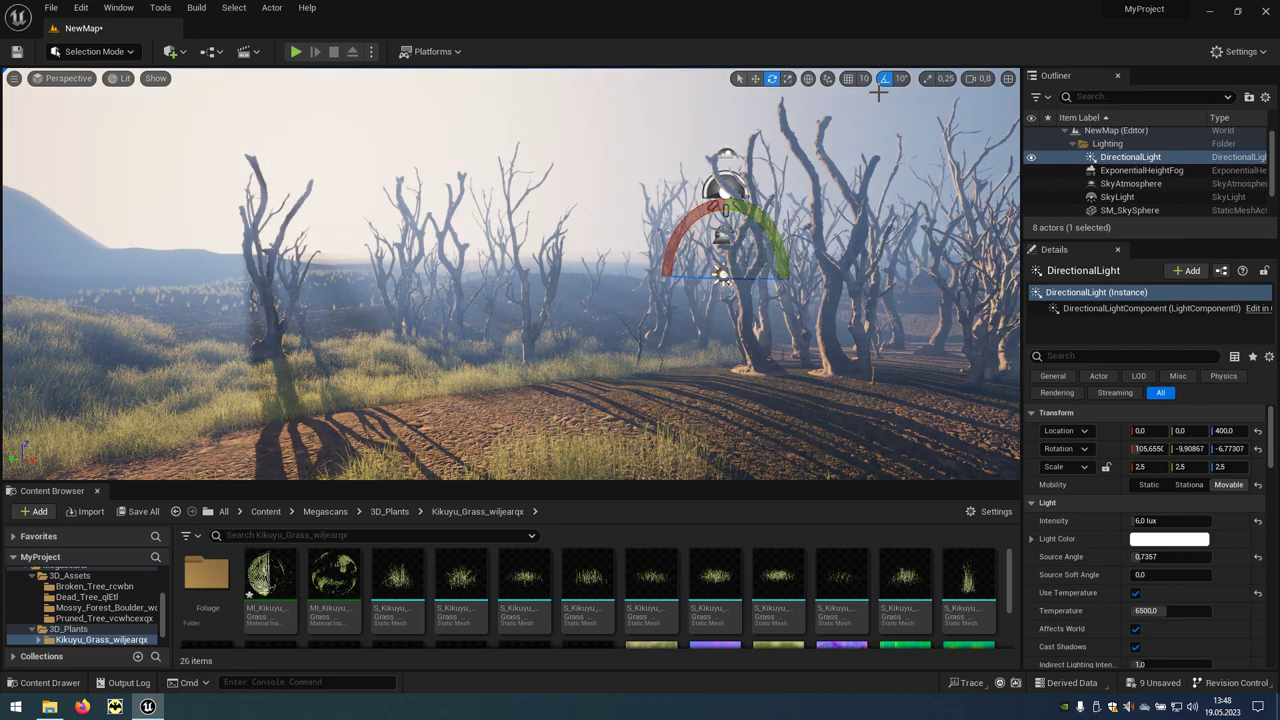
{"action": "left_click_drag", "start_coordinate": [783, 262], "coordinate": [792, 273]}
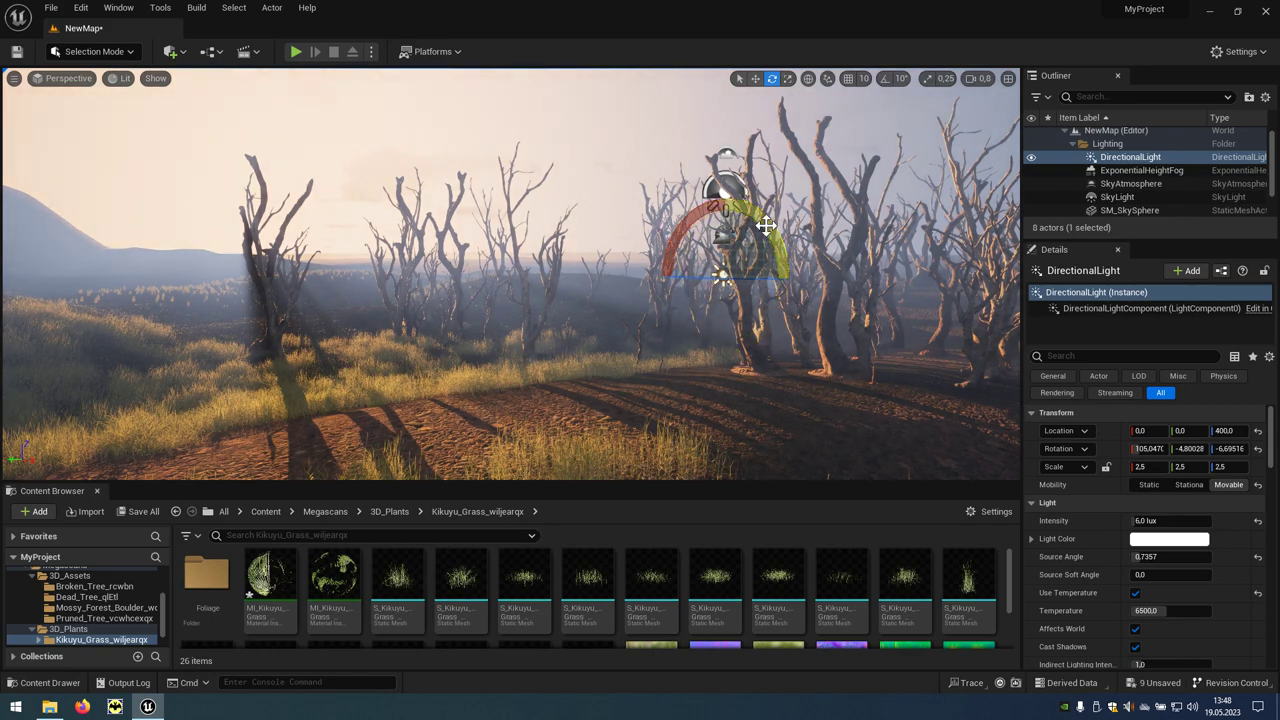
Play the level and fly past the dead trees and grassy hill onto the foggy plain
{"action": "left_click", "coordinate": [298, 53]}
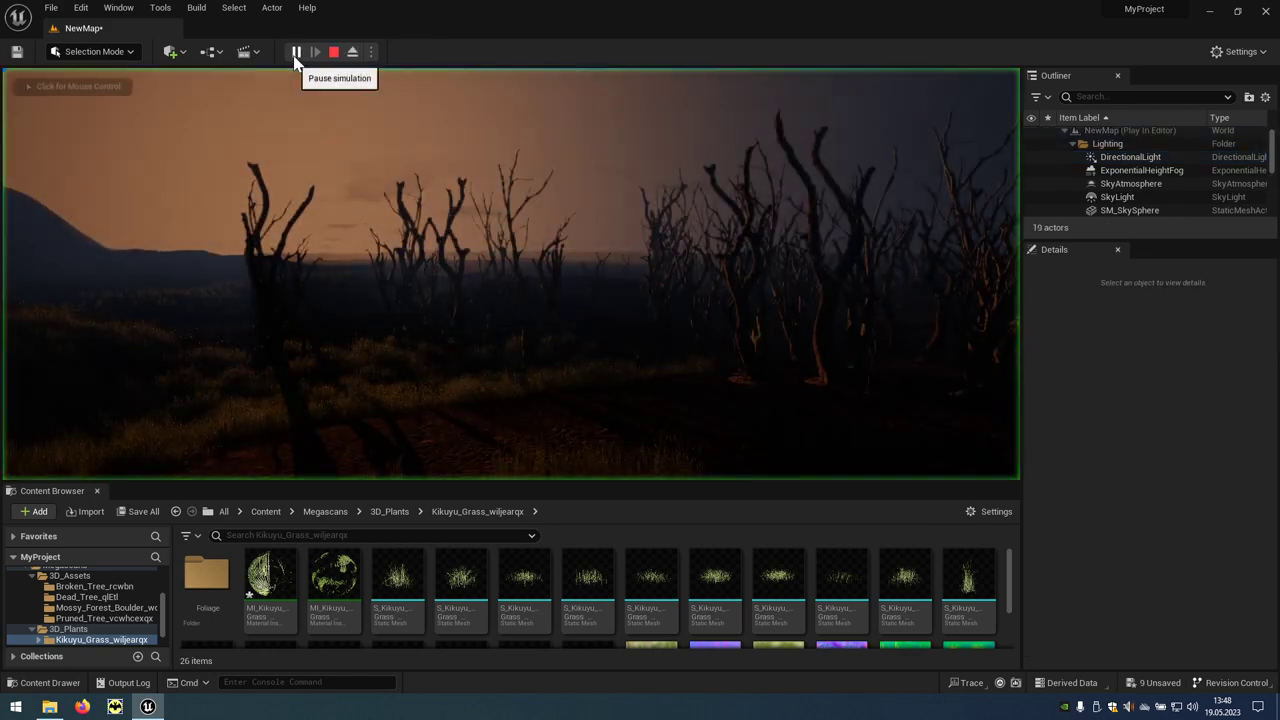
{"action": "key", "text": "w"}
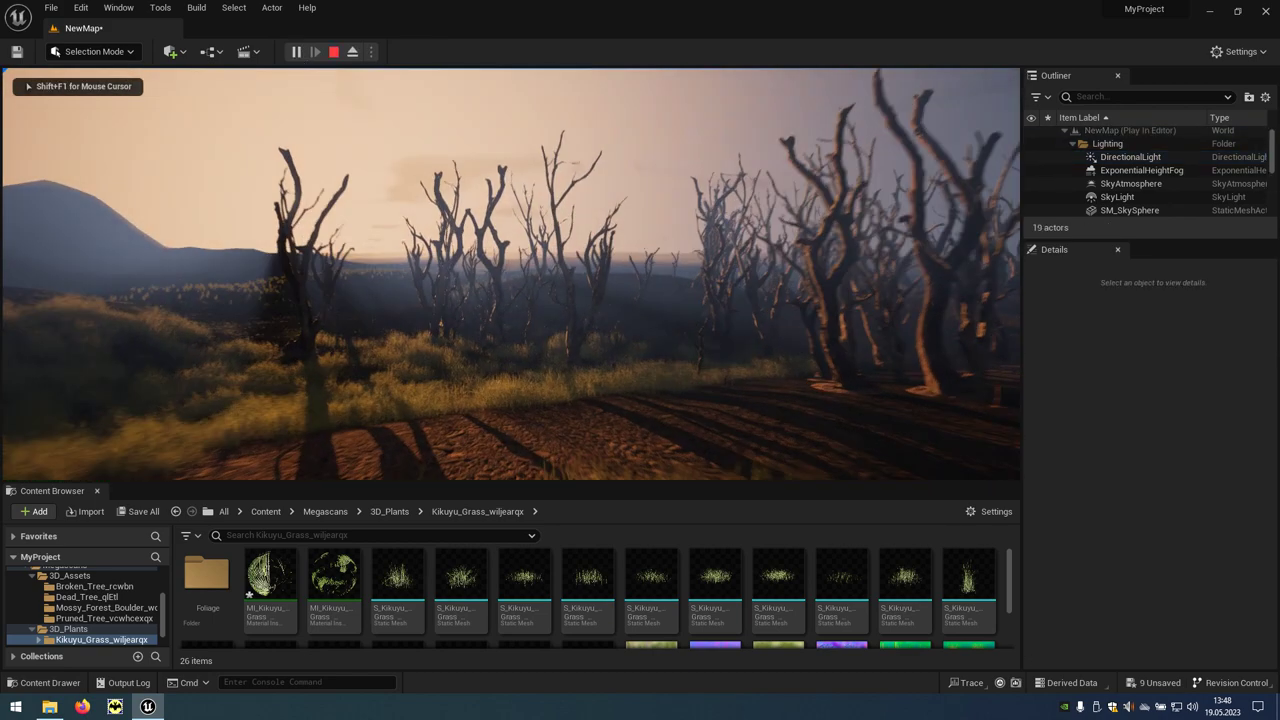
{"action": "key", "text": "w"}
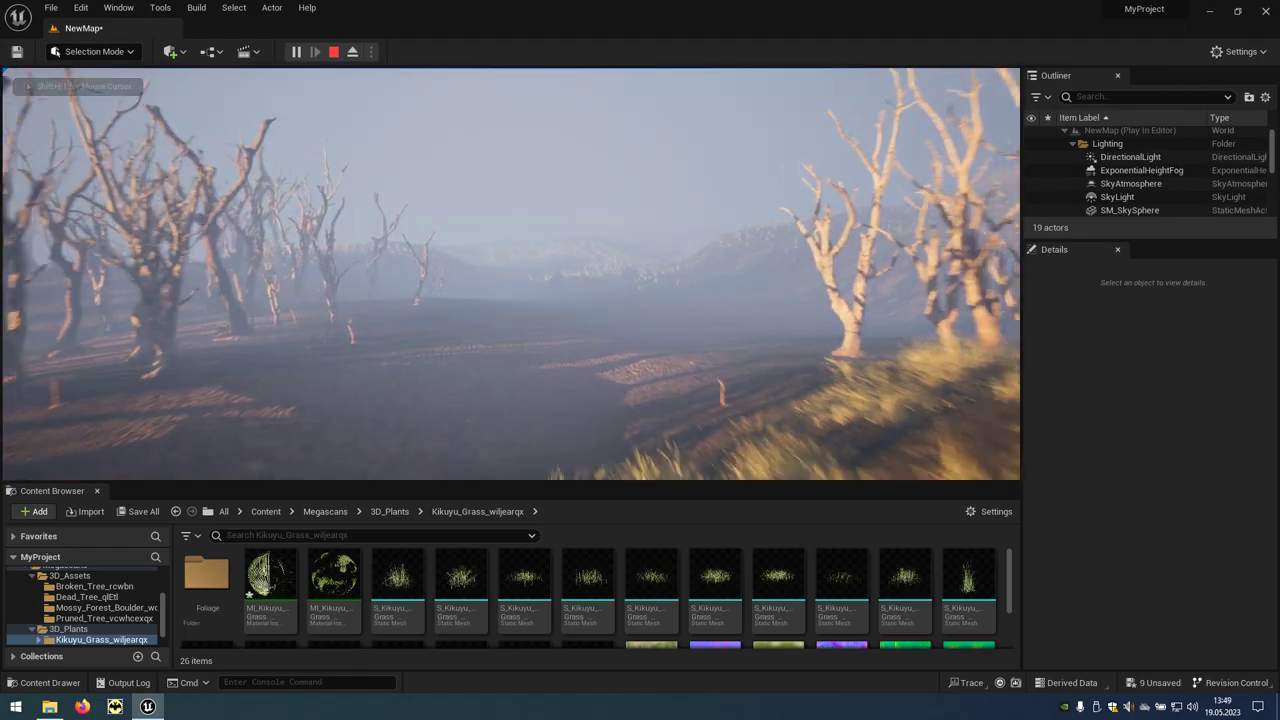
{"action": "key", "text": "w"}
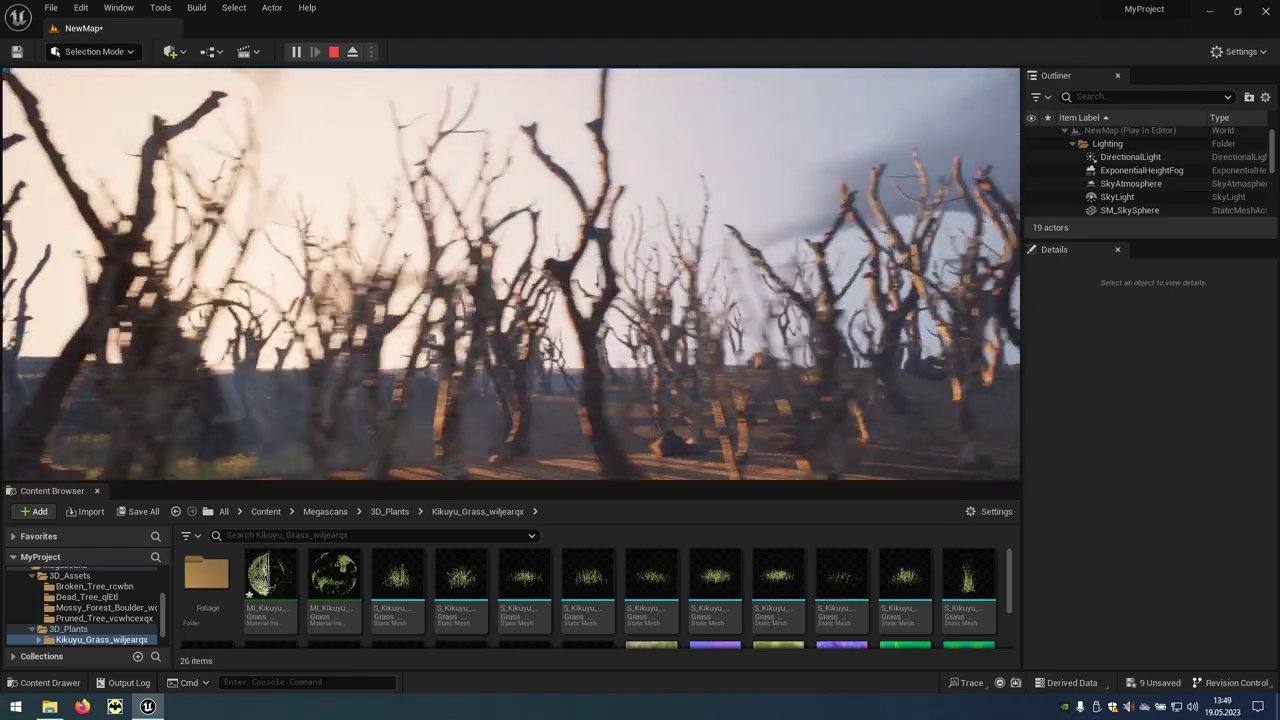
{"action": "key", "text": "w"}
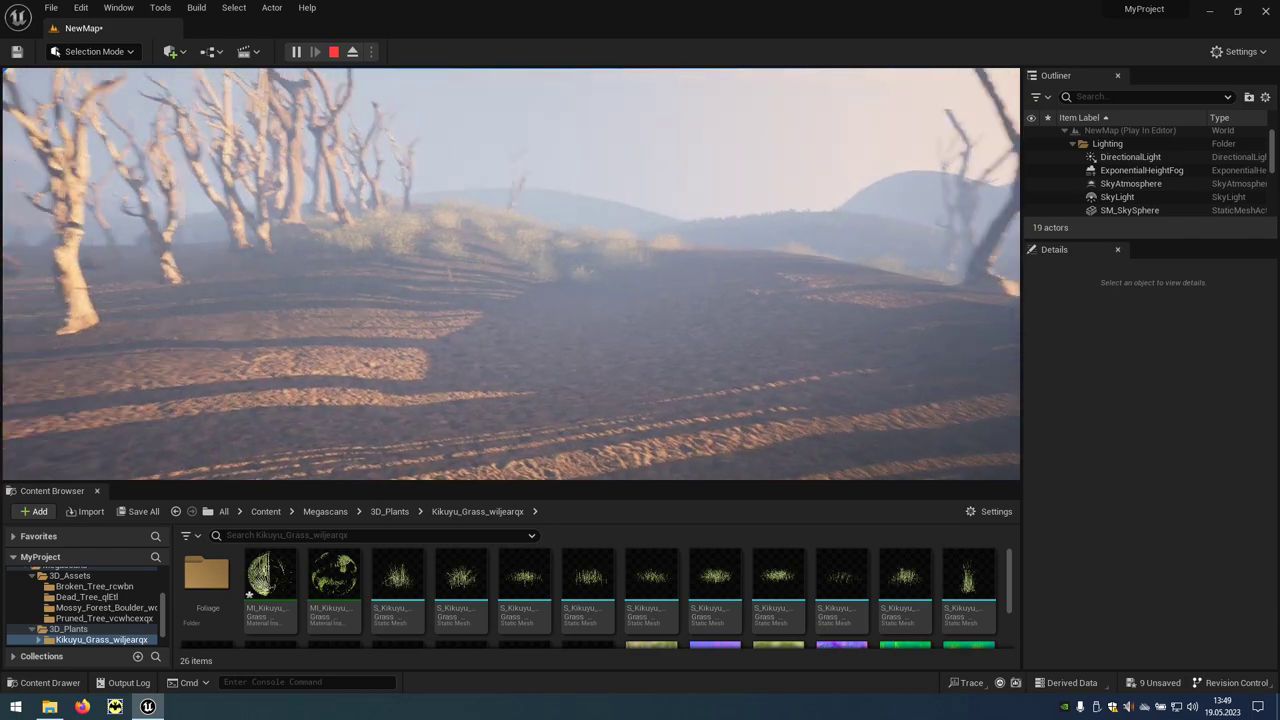
{"action": "key", "text": "w"}
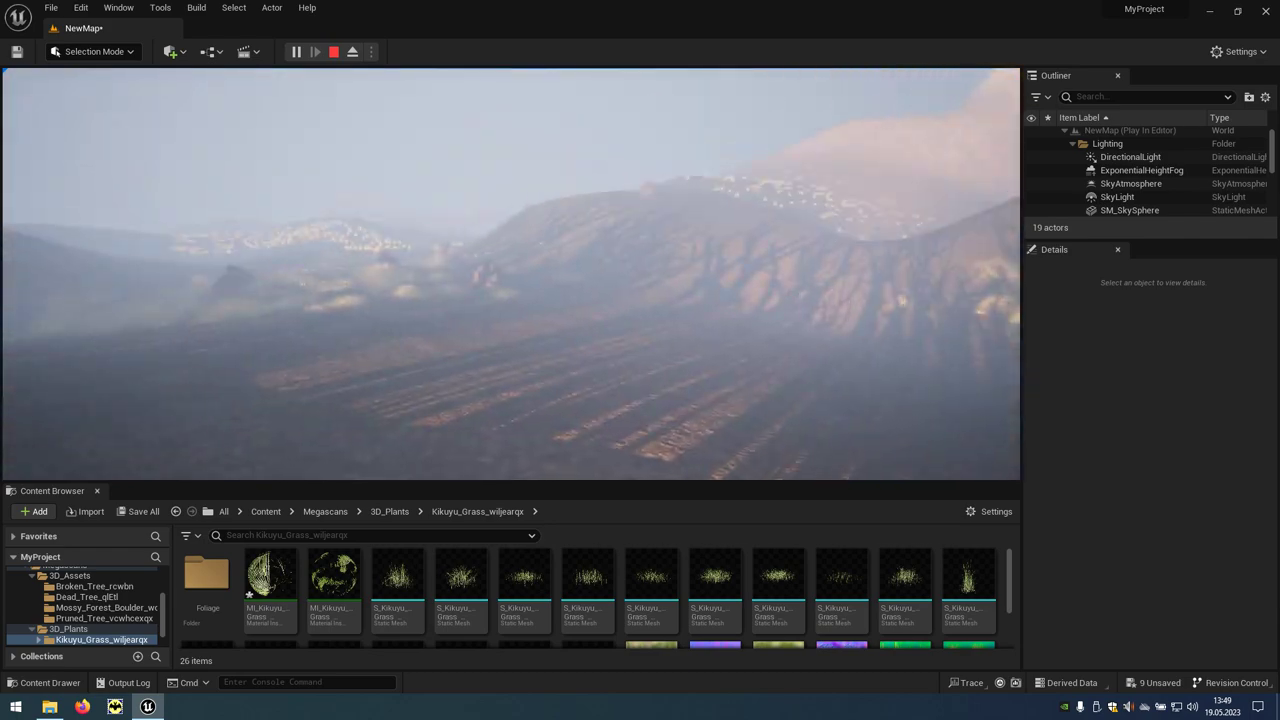
{"action": "key", "text": "w"}
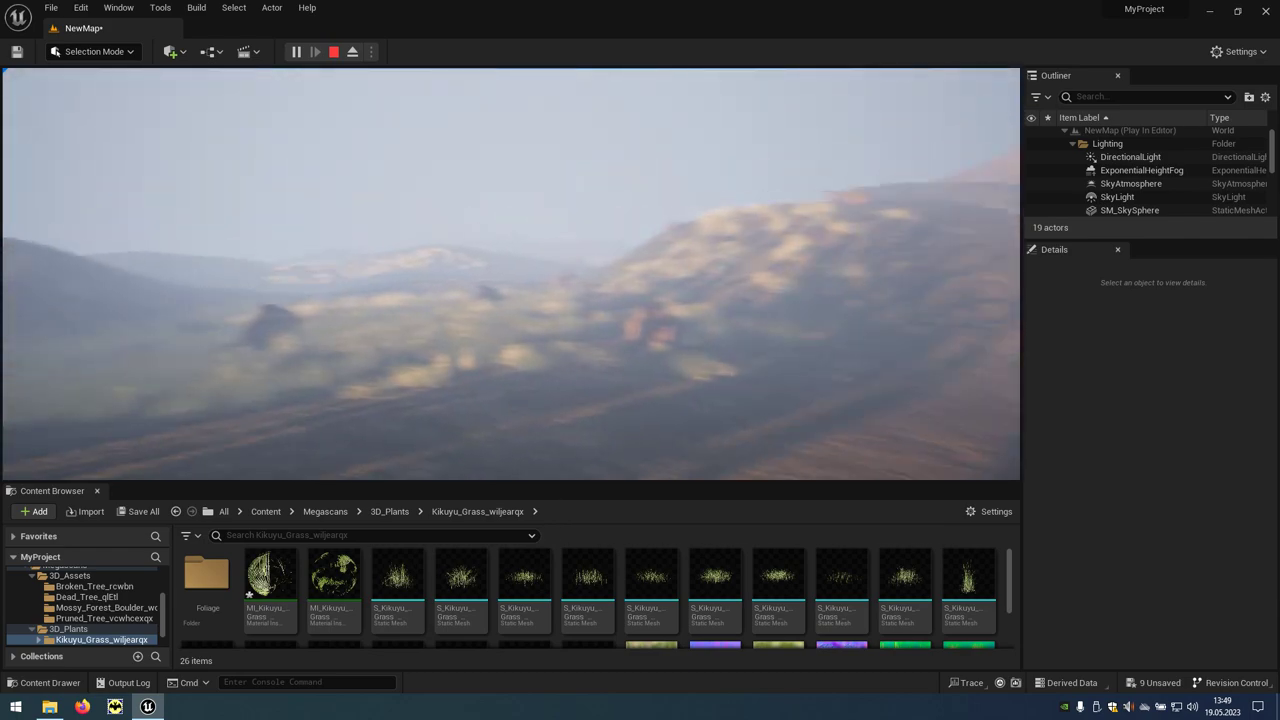
{"action": "key", "text": "w"}
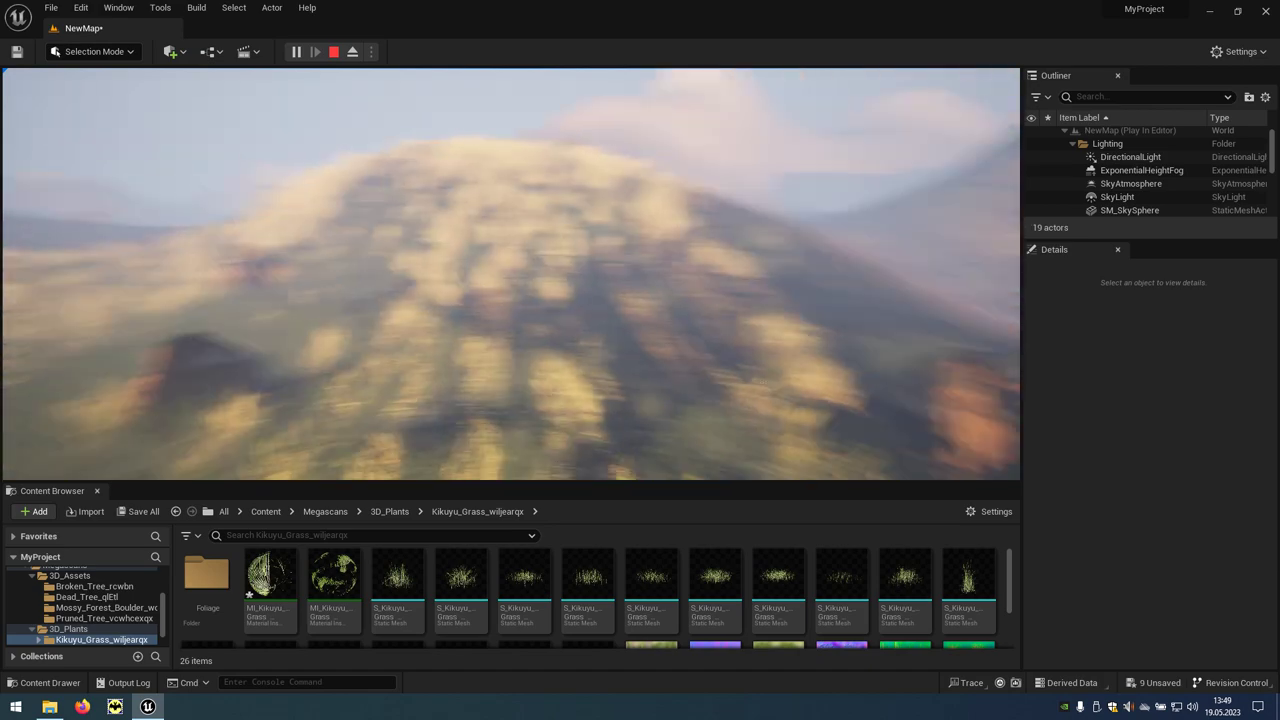
{"action": "key", "text": "w"}
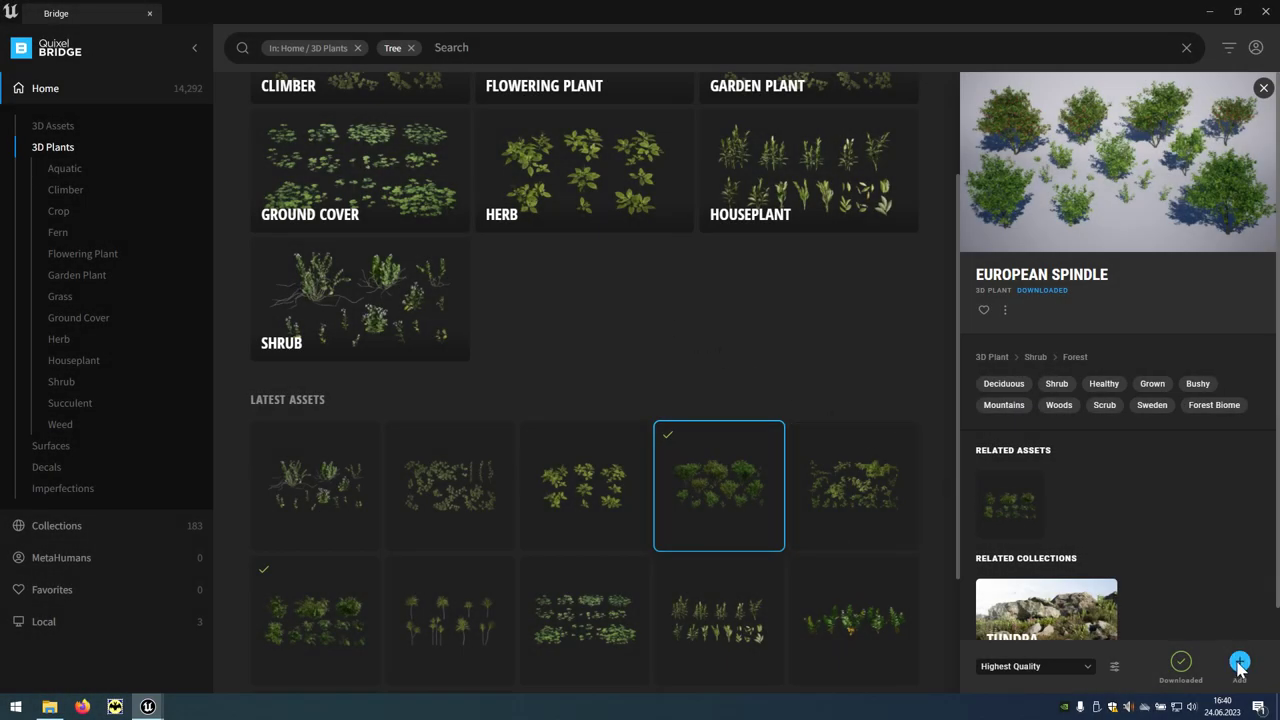
Close Quixel Bridge to reach the European Spindle assets in the 3D_Plants folder
{"action": "left_click", "coordinate": [1266, 12]}
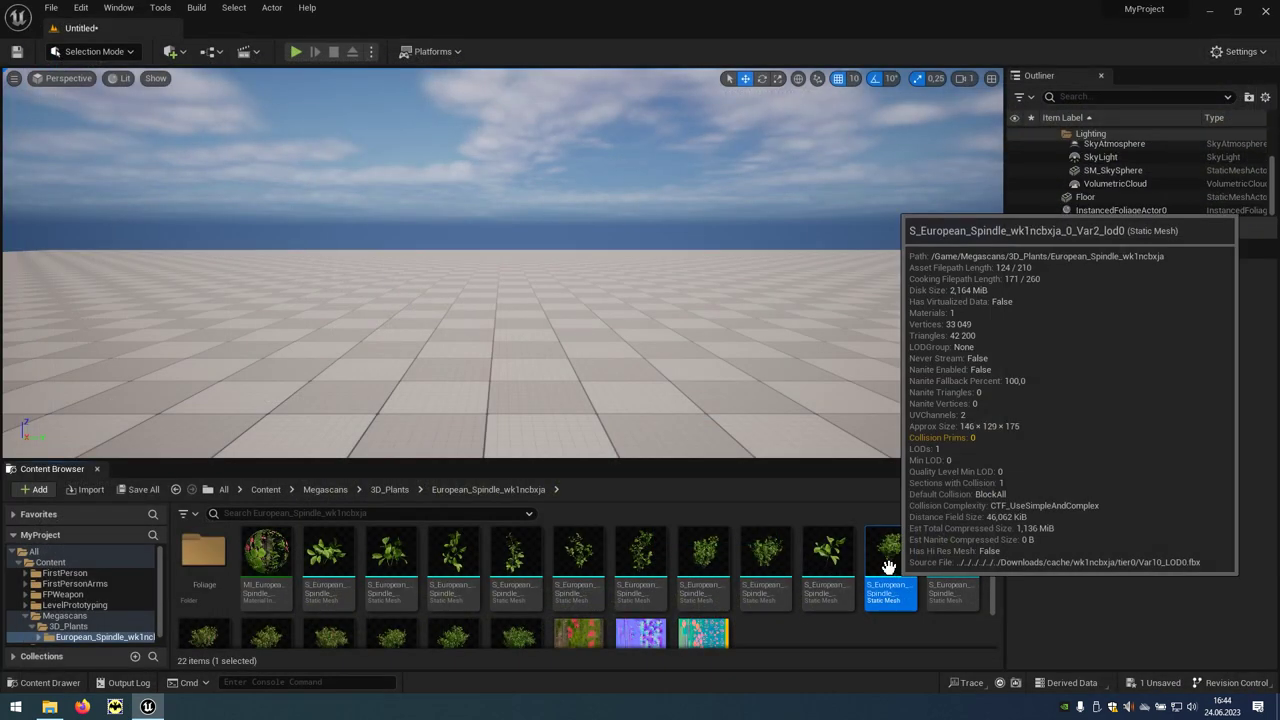
Place four European Spindle meshes in the viewport, including a flowering bush on the right
{"action": "left_click_drag", "start_coordinate": [885, 565], "coordinate": [490, 383]}
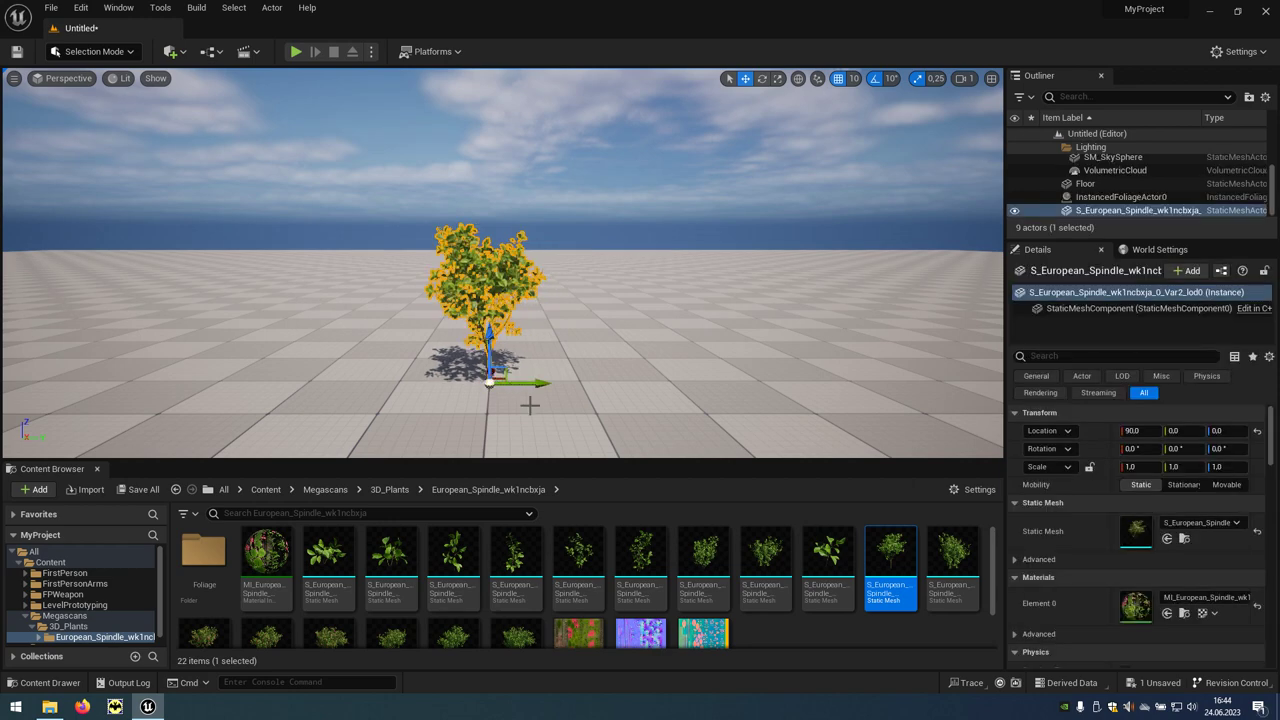
{"action": "left_click_drag", "start_coordinate": [952, 565], "coordinate": [628, 385]}
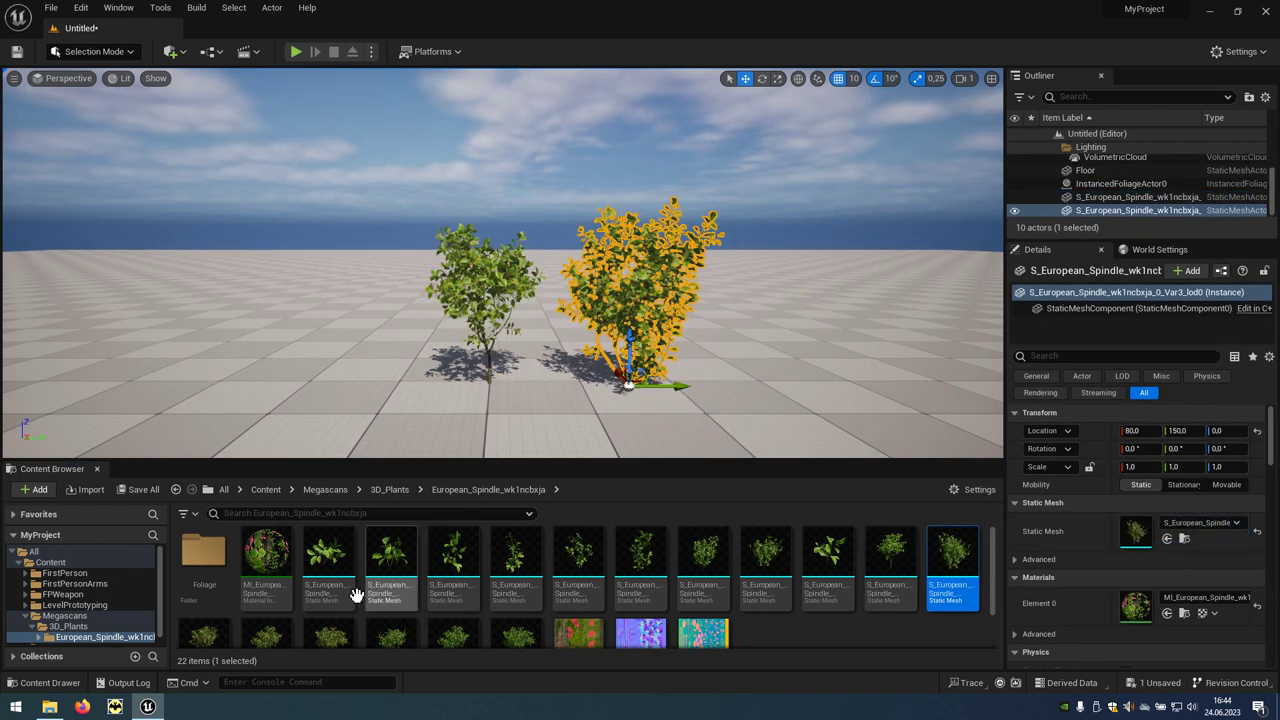
{"action": "mouse_move", "coordinate": [270, 630]}
{"action": "left_mouse_down"}
{"action": "mouse_move", "coordinate": [763, 398]}
{"action": "mouse_move", "coordinate": [815, 400]}
{"action": "left_mouse_up"}
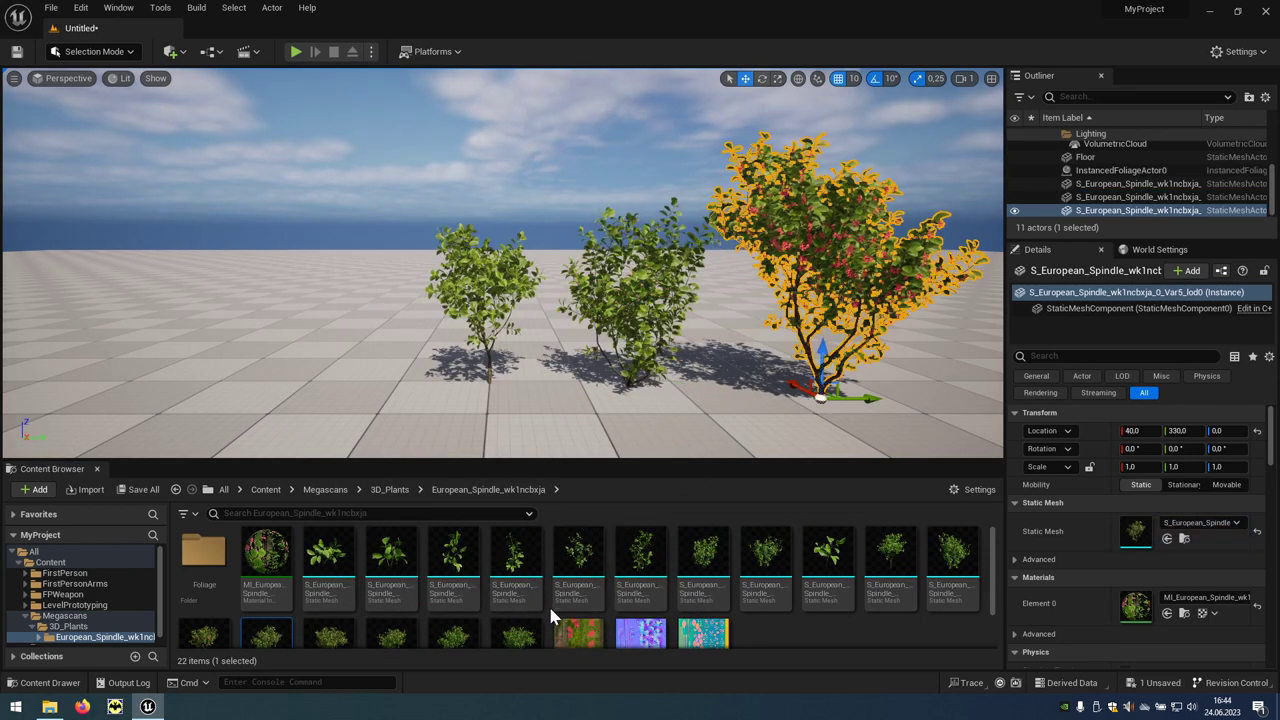
{"action": "left_click_drag", "start_coordinate": [521, 633], "coordinate": [294, 387]}
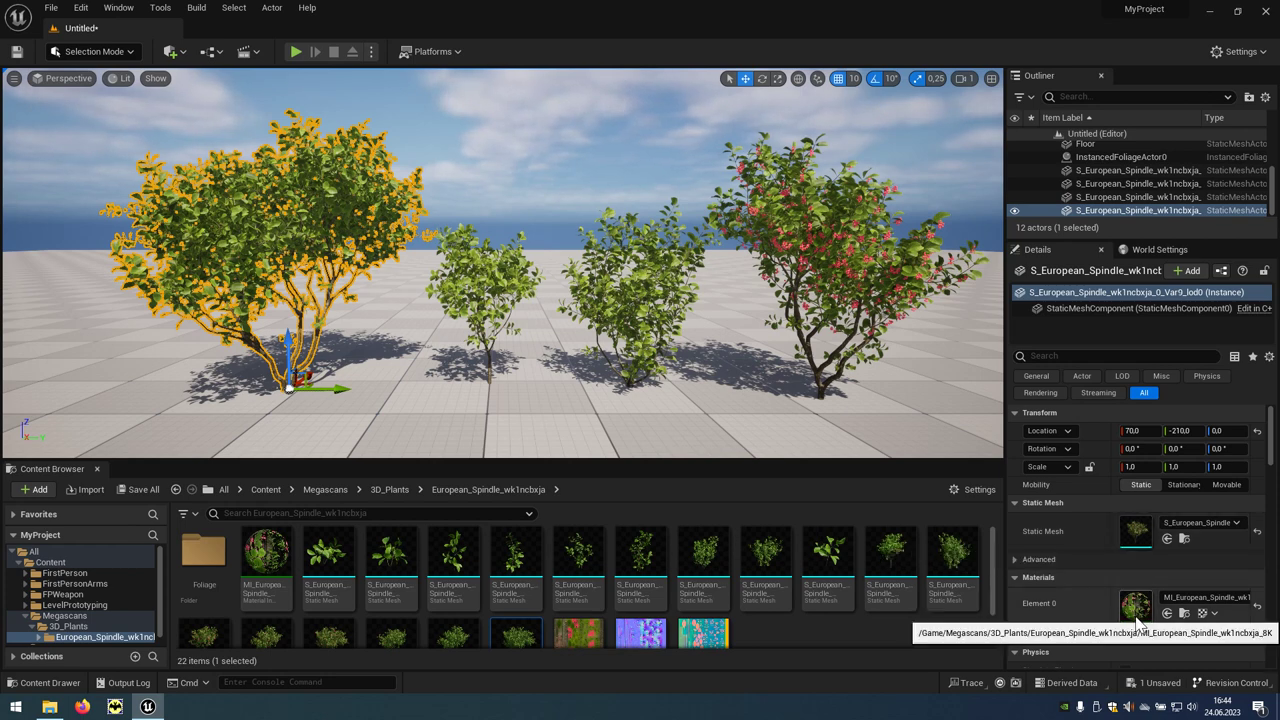
Find MI_European_Spindle and tick EnableGrassWind under 07 - Wind, then close the editor
{"action": "left_click", "coordinate": [1185, 614]}
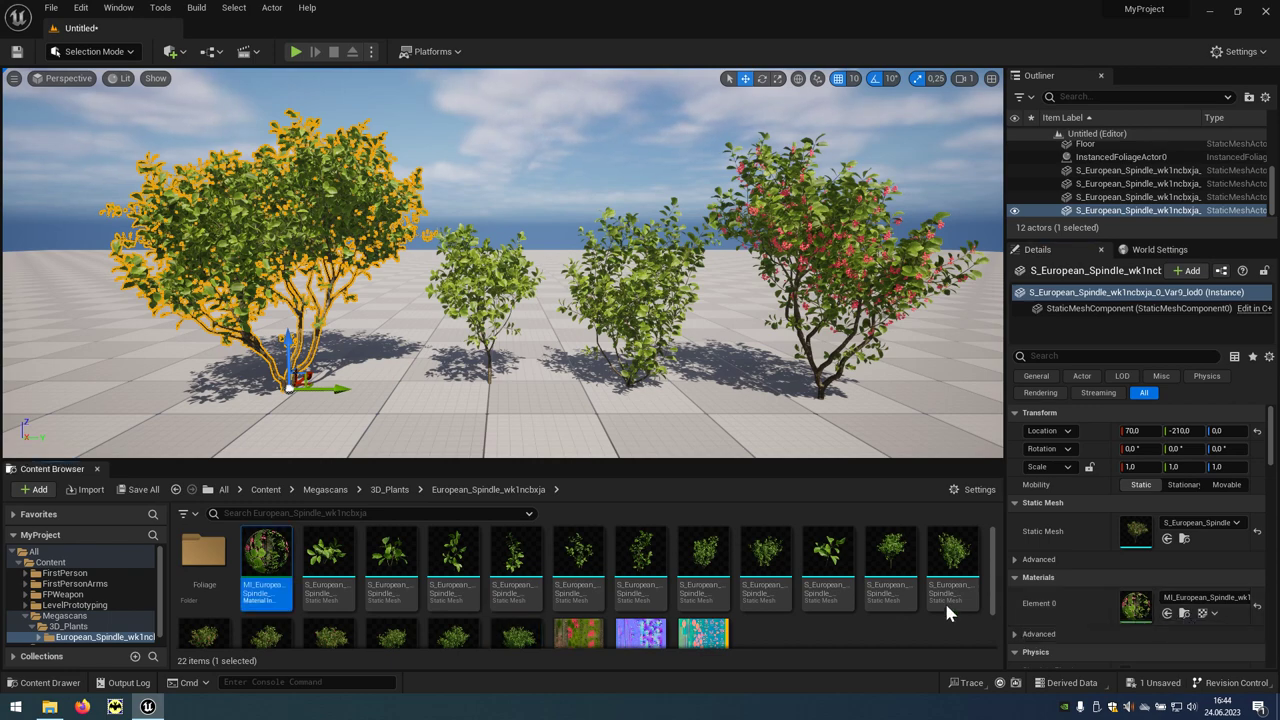
{"action": "double_click", "coordinate": [283, 595]}
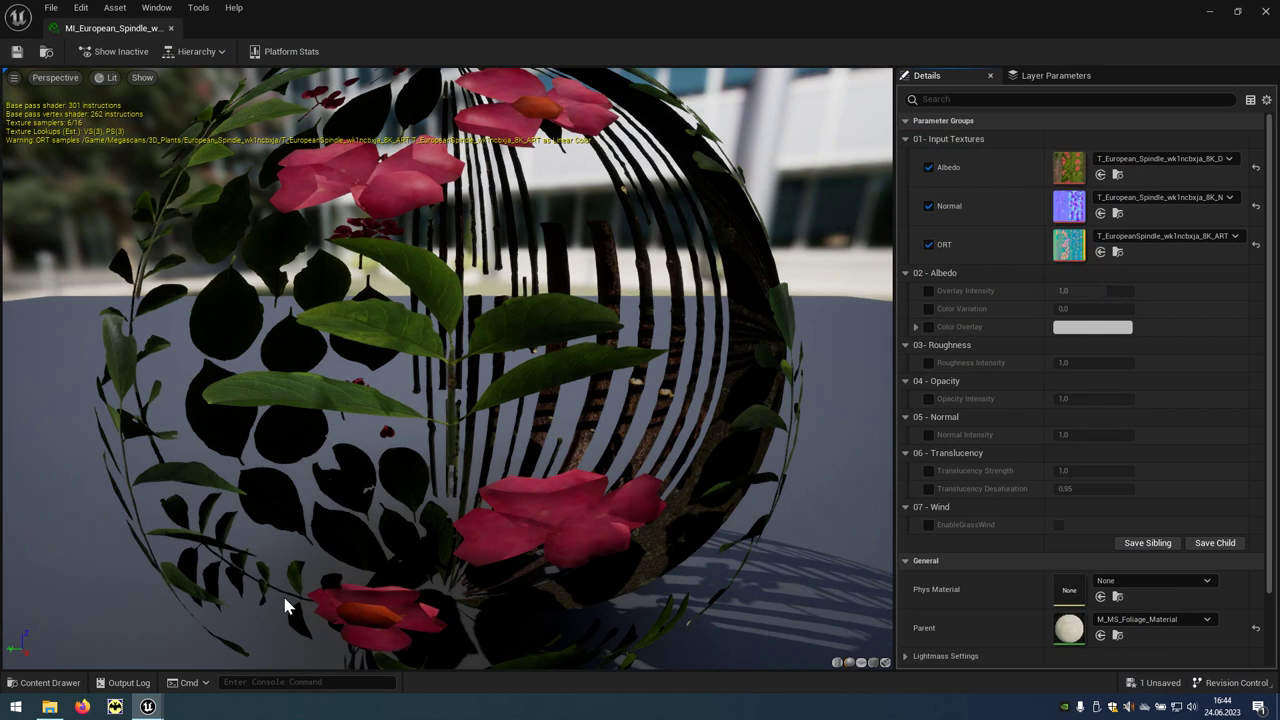
{"action": "left_click", "coordinate": [929, 522]}
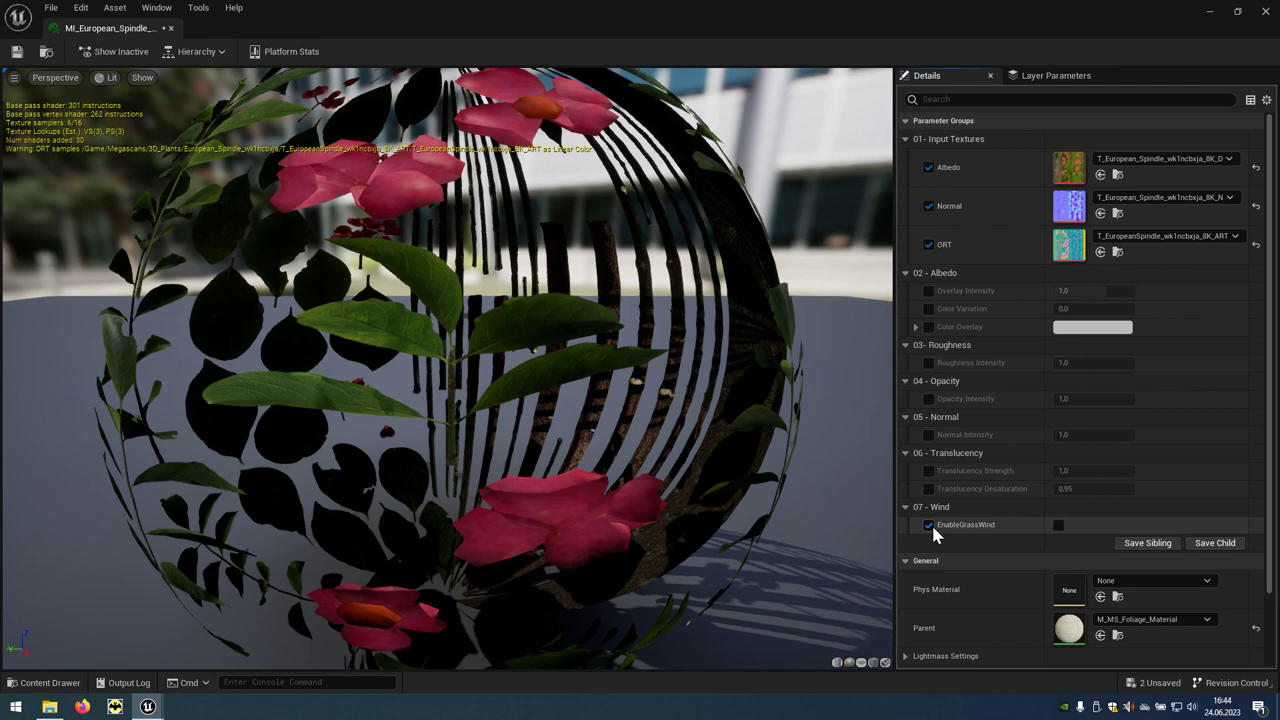
{"action": "left_click", "coordinate": [1059, 526]}
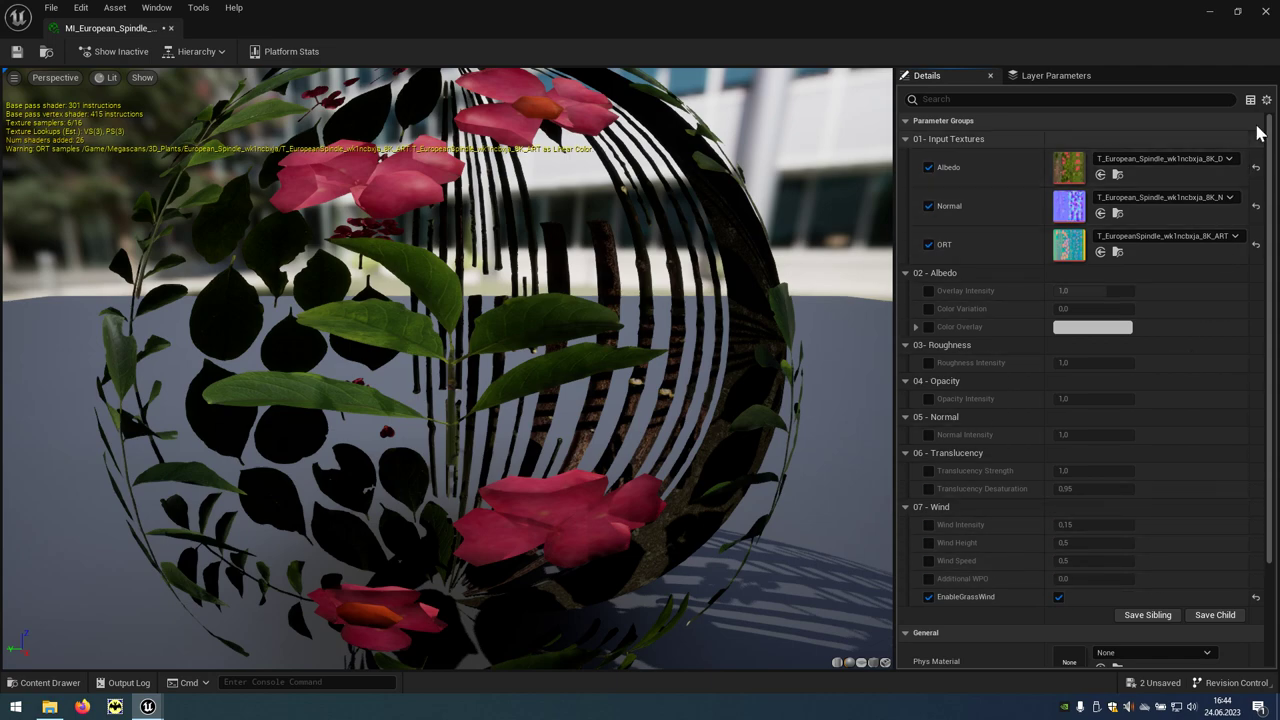
{"action": "left_click", "coordinate": [1267, 12]}
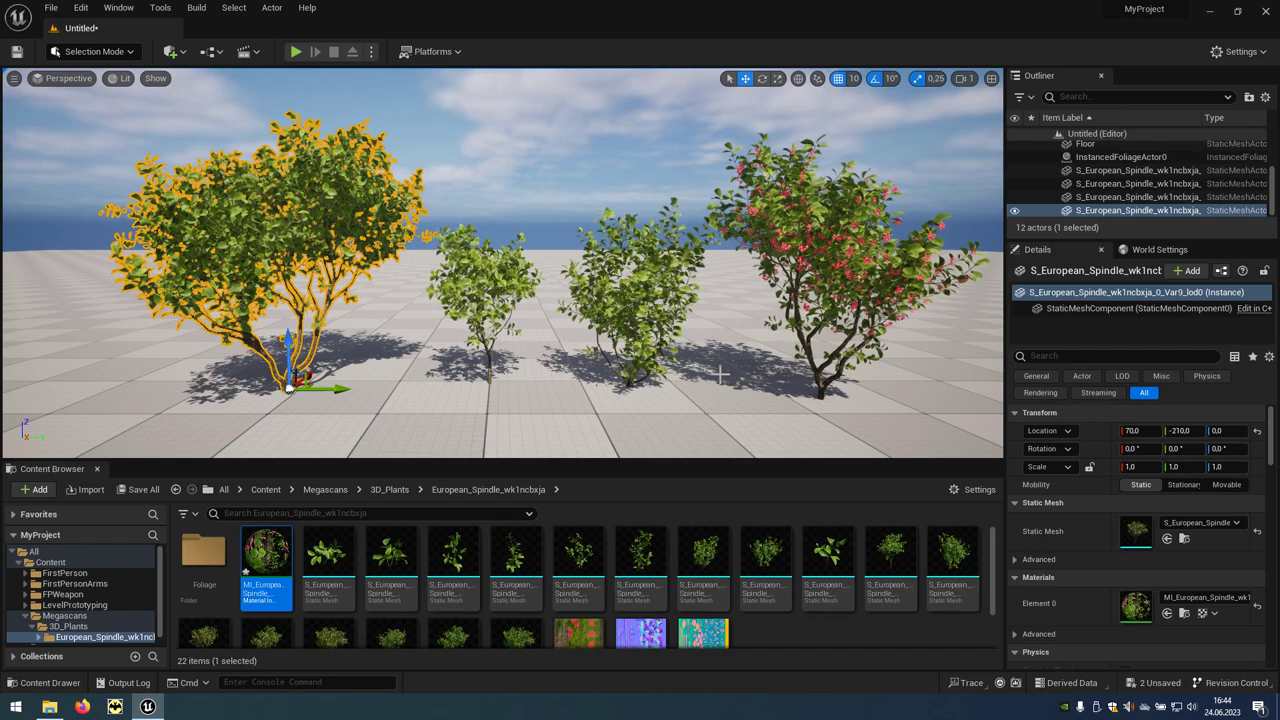
Override and reset the spindle material's Wind Intensity, checking the shrubs' sway between edits
{"action": "key", "text": "Escape"}
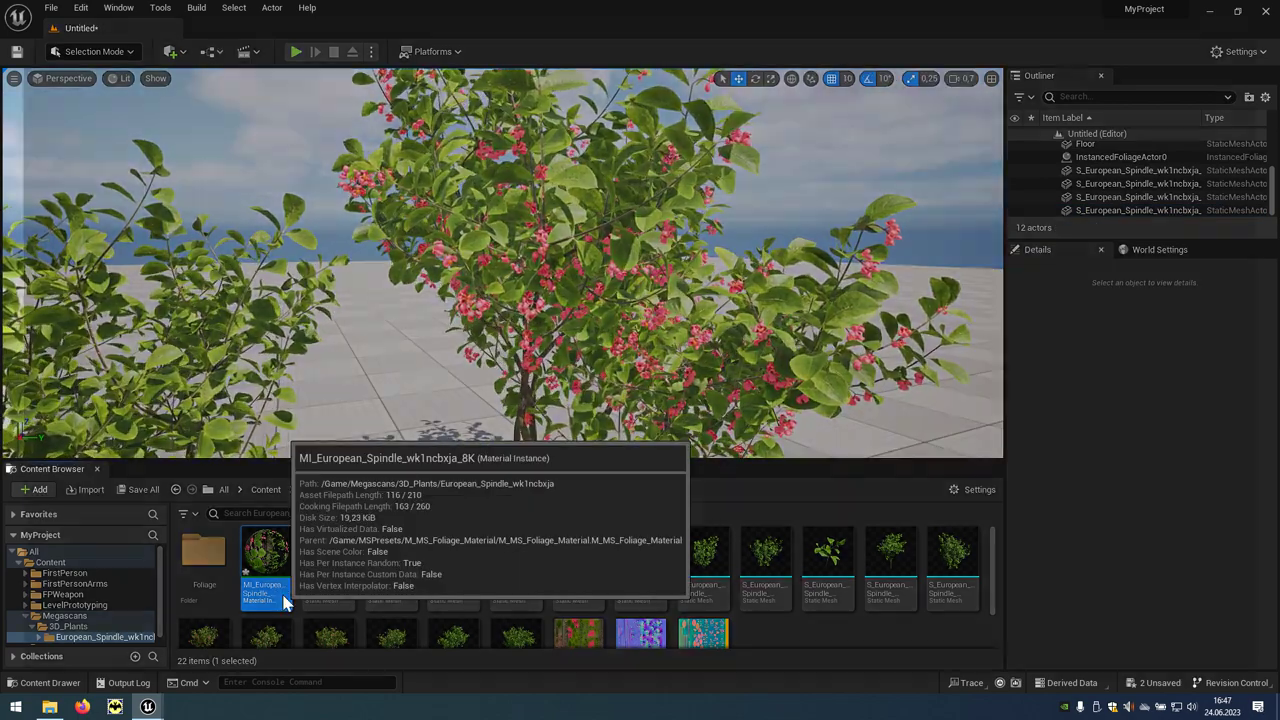
{"action": "double_click", "coordinate": [280, 585]}
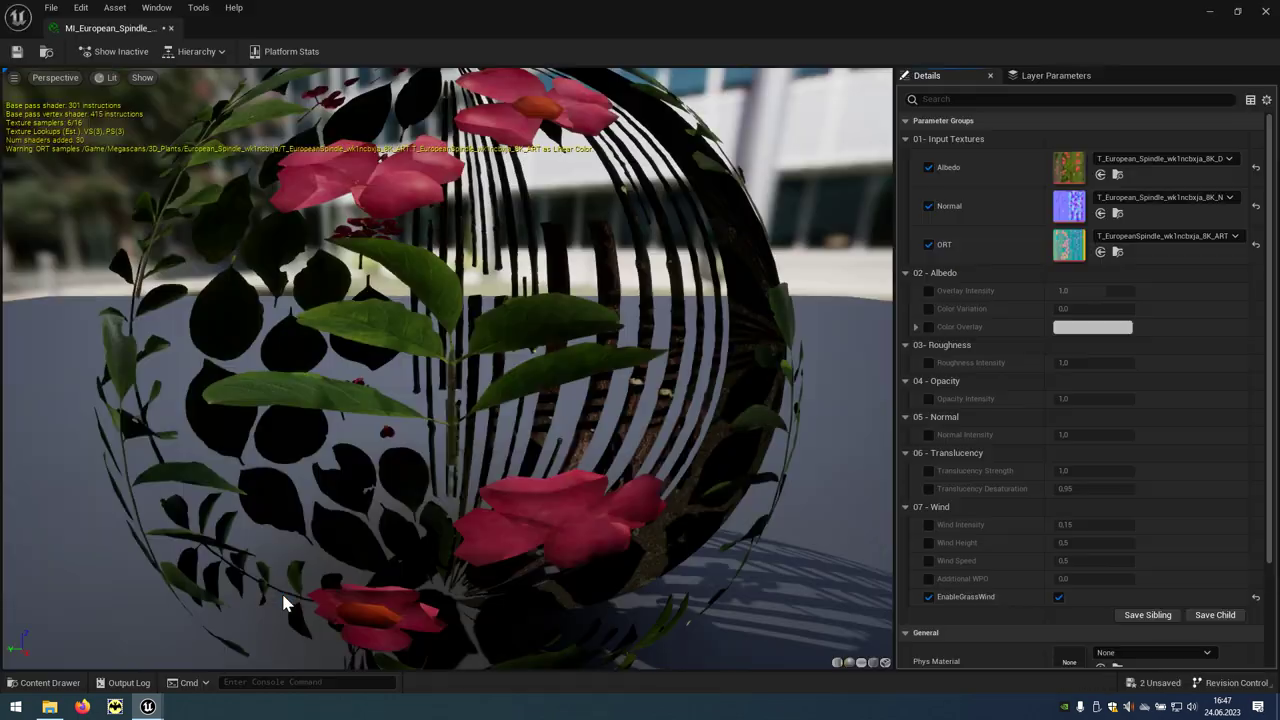
{"action": "left_click", "coordinate": [929, 525]}
{"action": "type", "text": "1"}
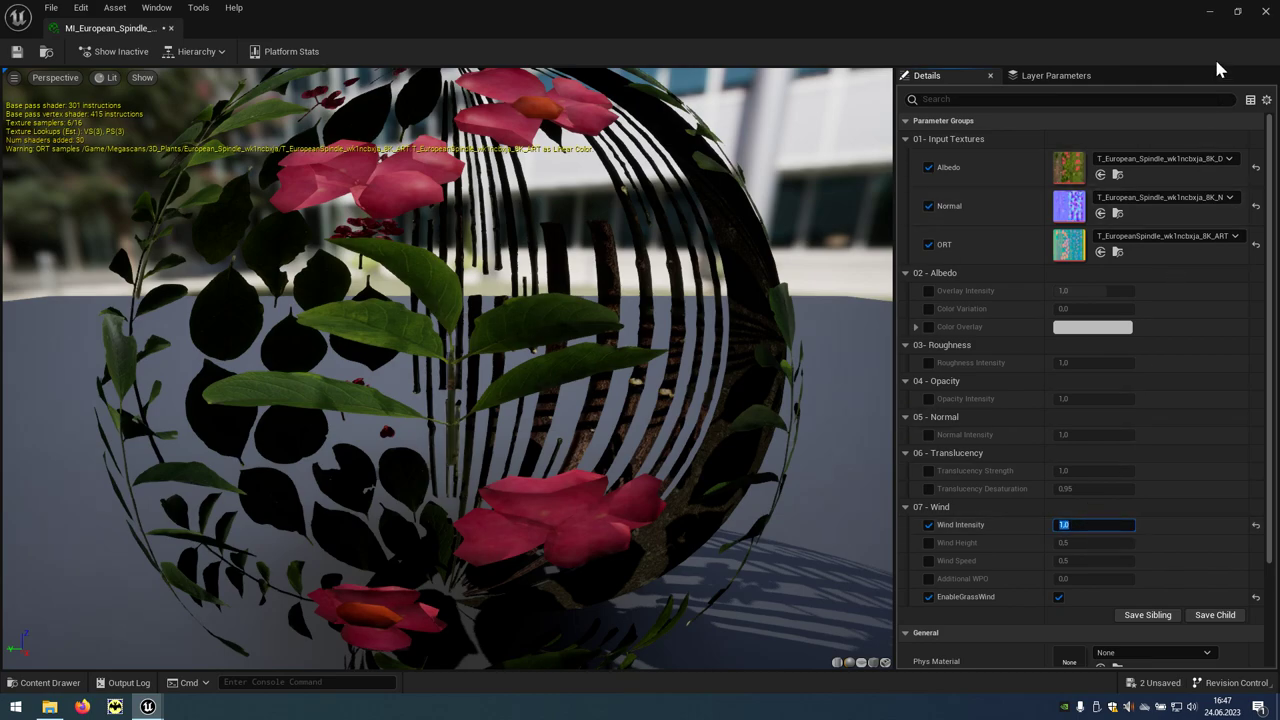
{"action": "left_click", "coordinate": [1210, 13]}
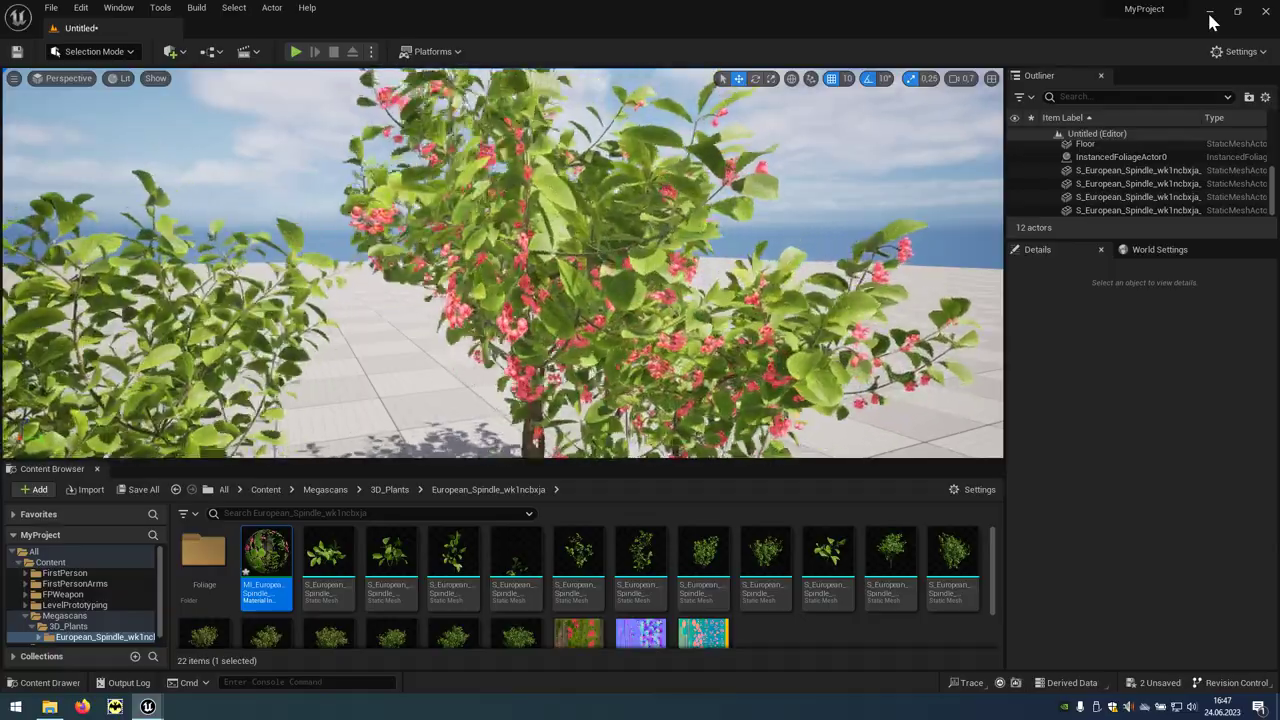
{"action": "double_click", "coordinate": [286, 607]}
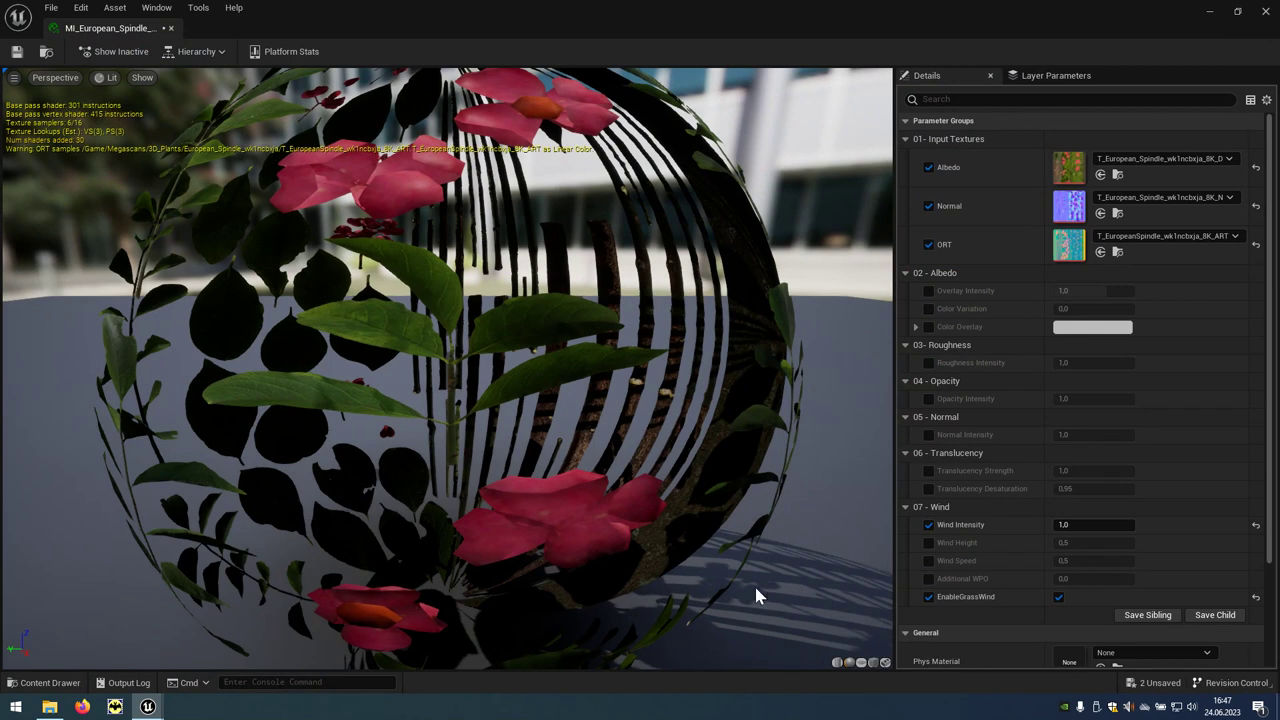
{"action": "left_click", "coordinate": [1256, 526]}
{"action": "type", "text": "0.05"}
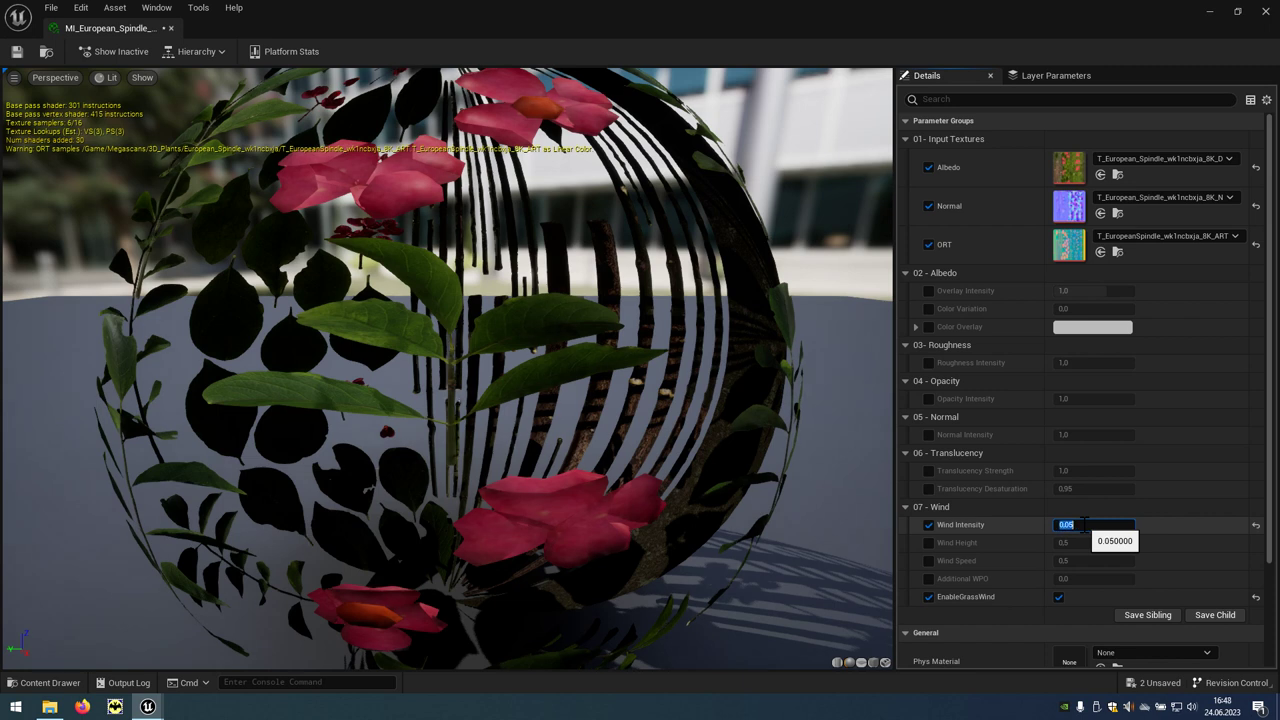
{"action": "left_click", "coordinate": [1210, 14]}
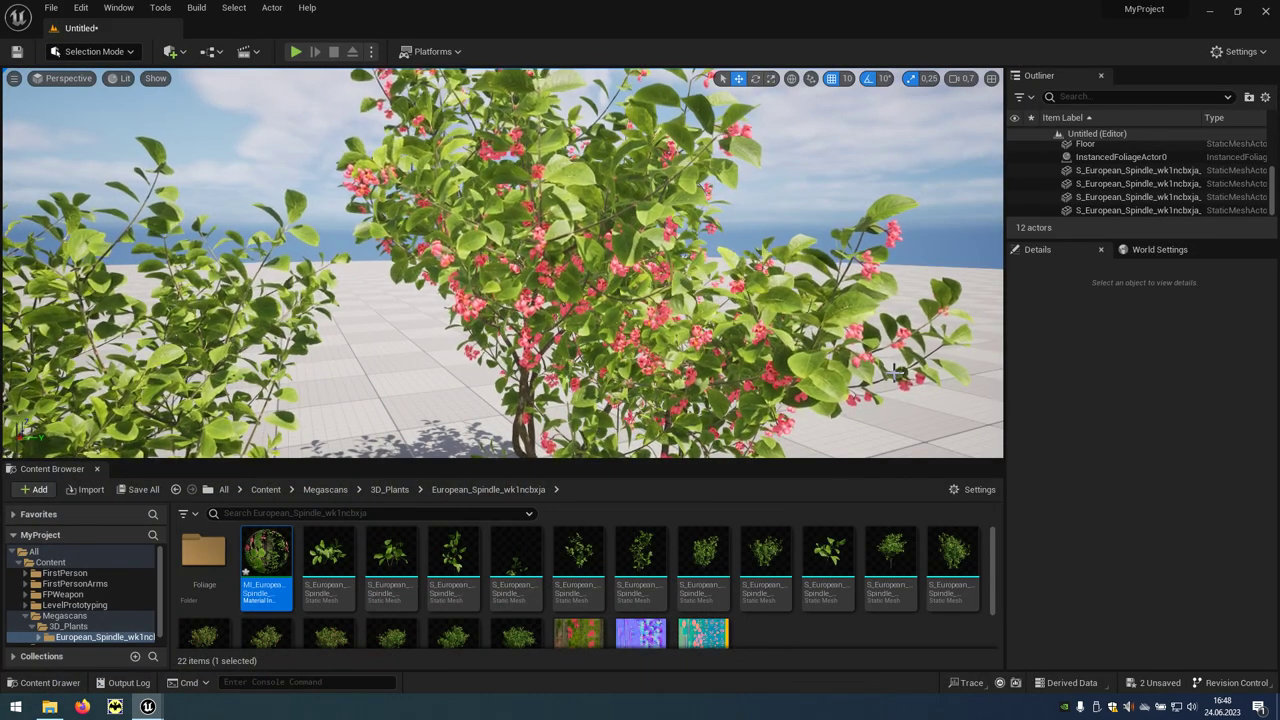